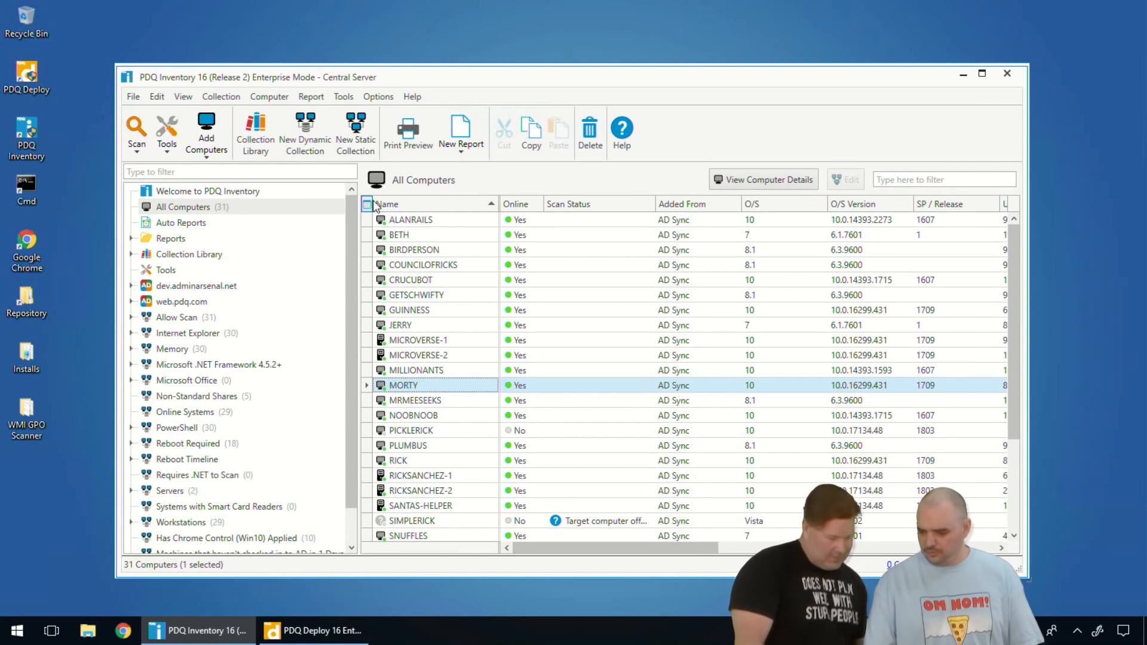
Step: Edit the All Computers columns so that Current User and Uptime are fixed alongside Name
mouse_move(394, 179)
mouse_down()
mouse_move(407, 233)
mouse_move(374, 177)
mouse_up()
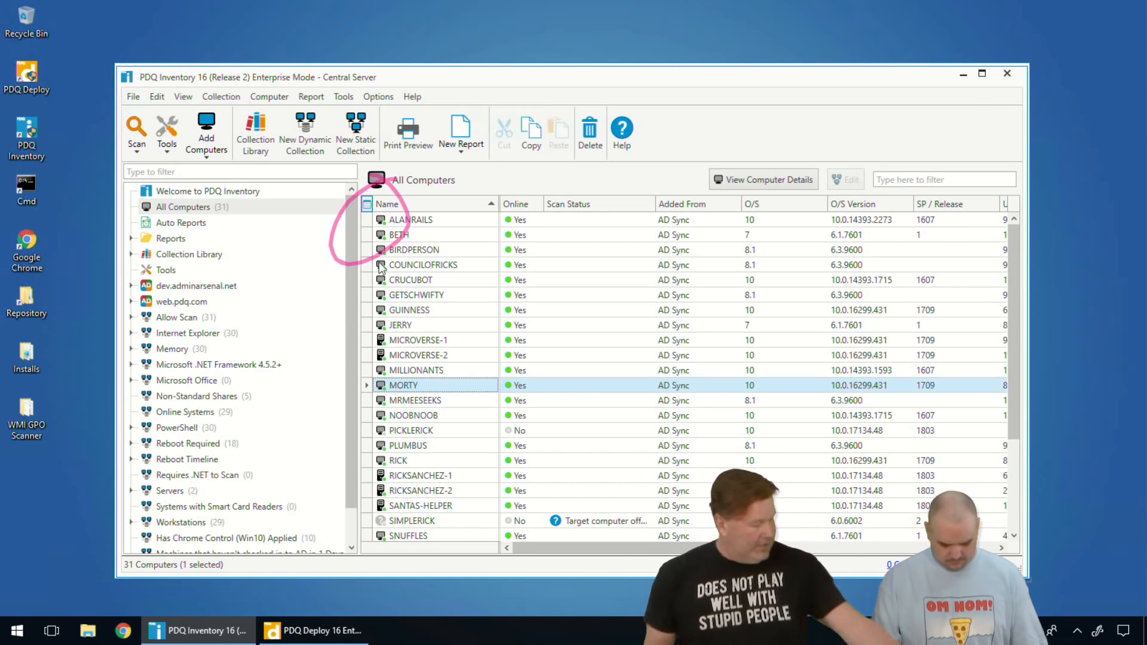
key(Escape)
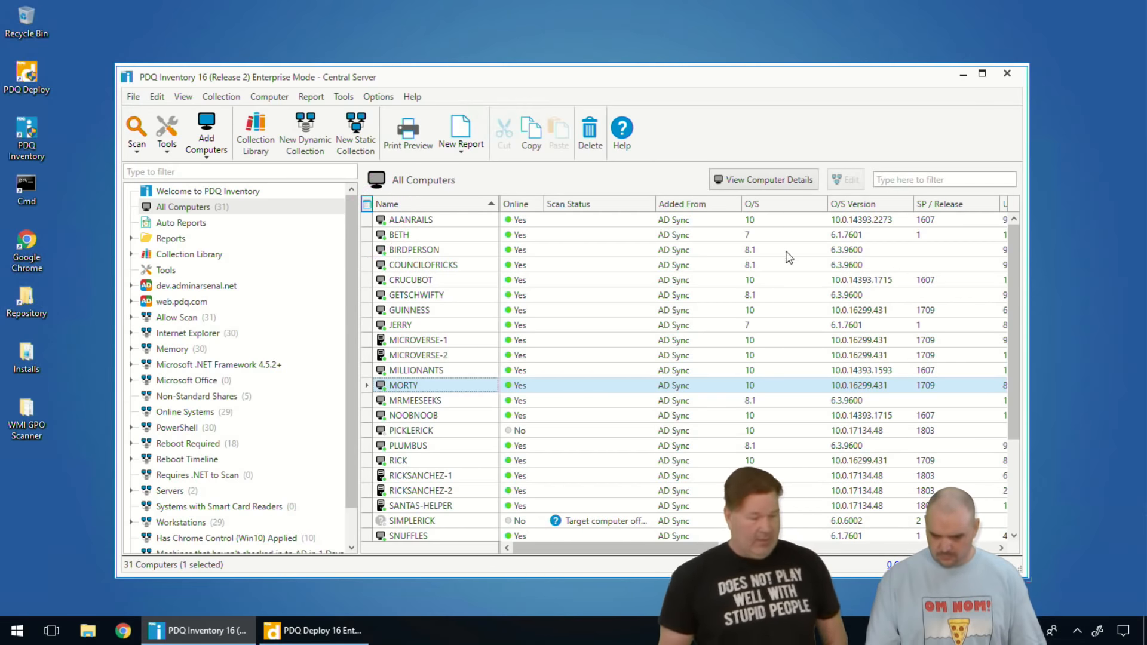
click(368, 207)
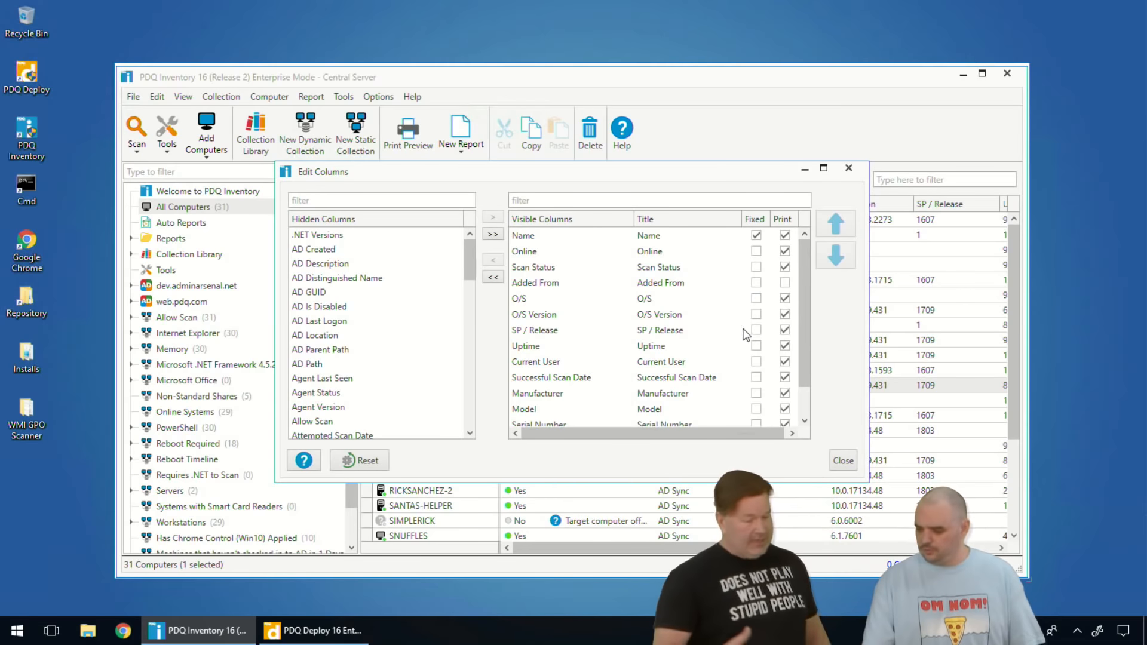
click(757, 361)
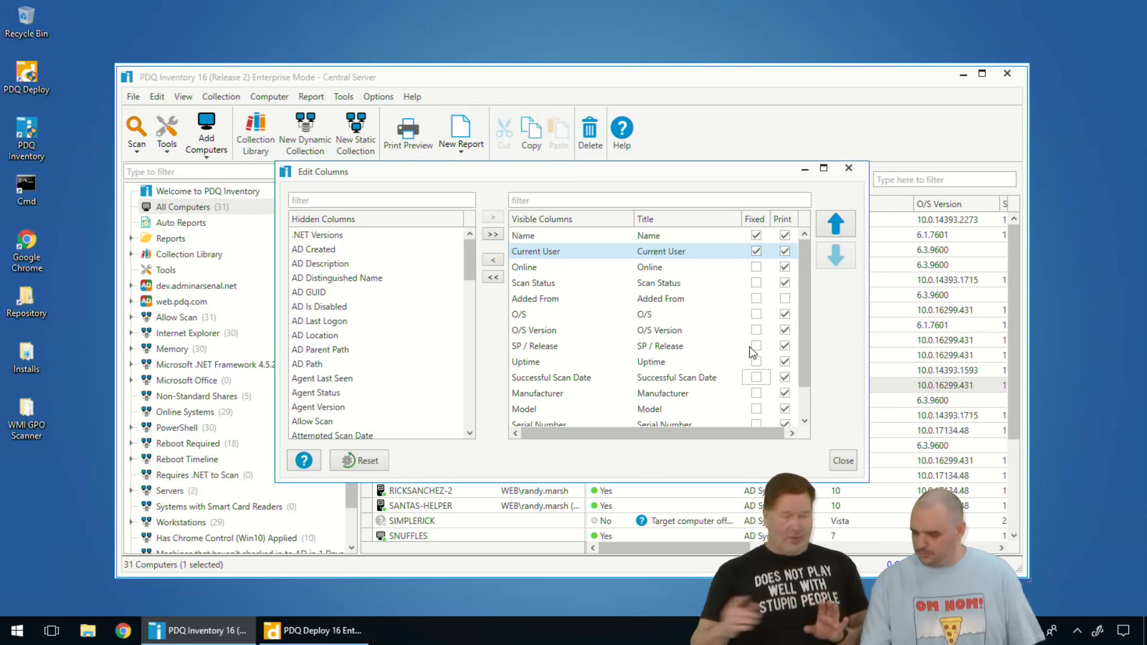
drag(558, 176, 687, 299)
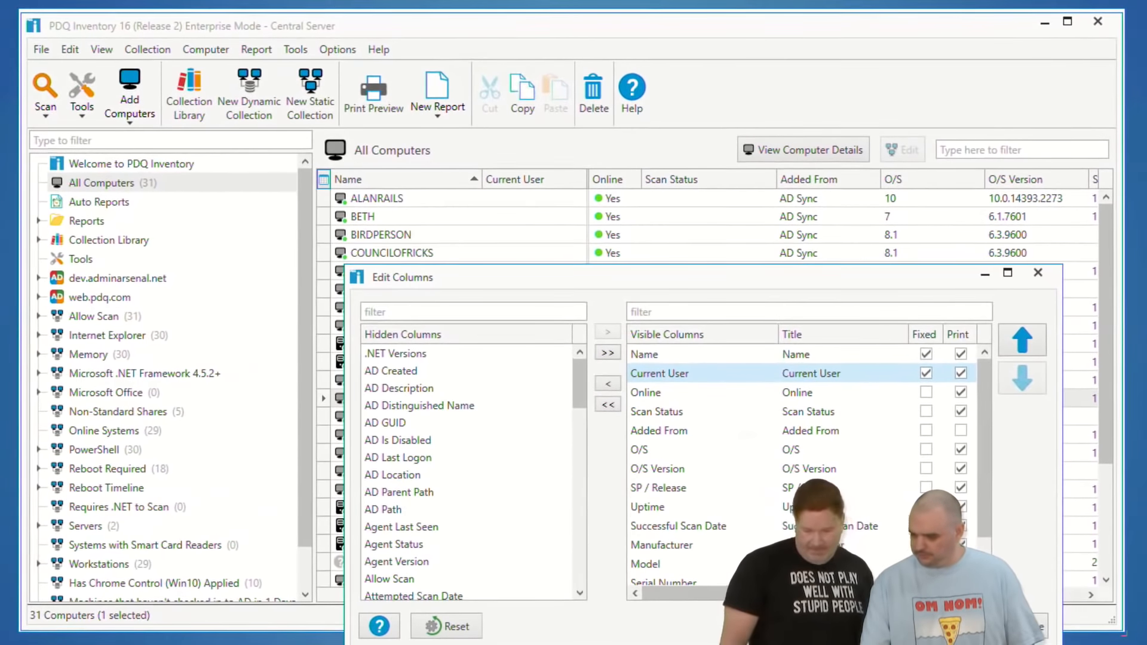
click(895, 491)
click(926, 506)
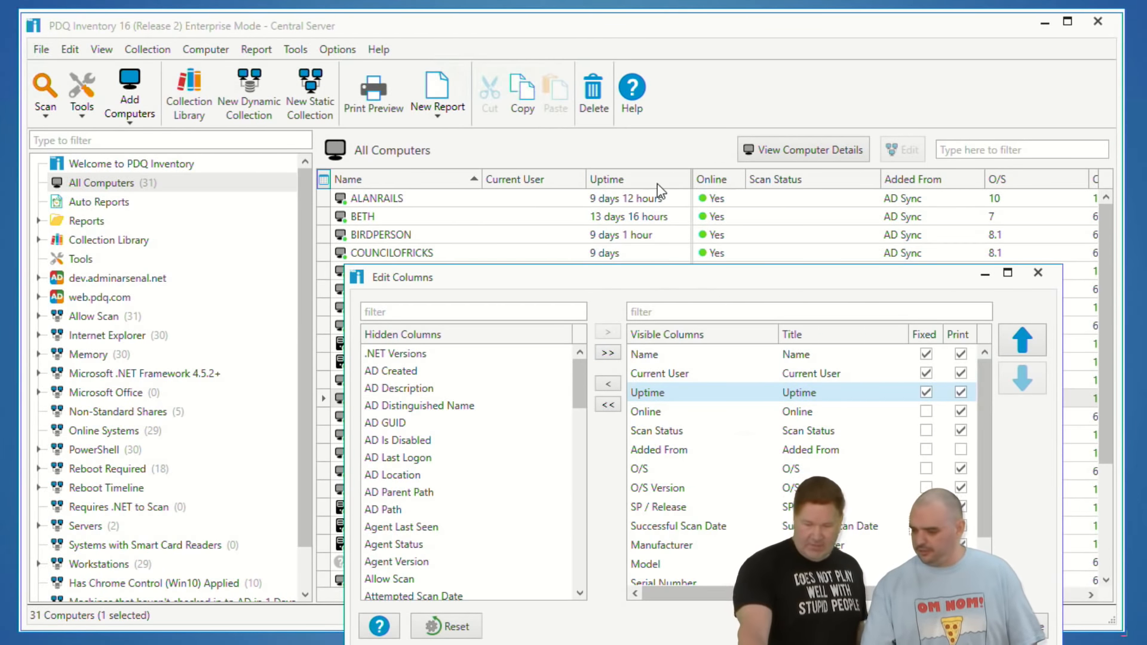
click(1025, 626)
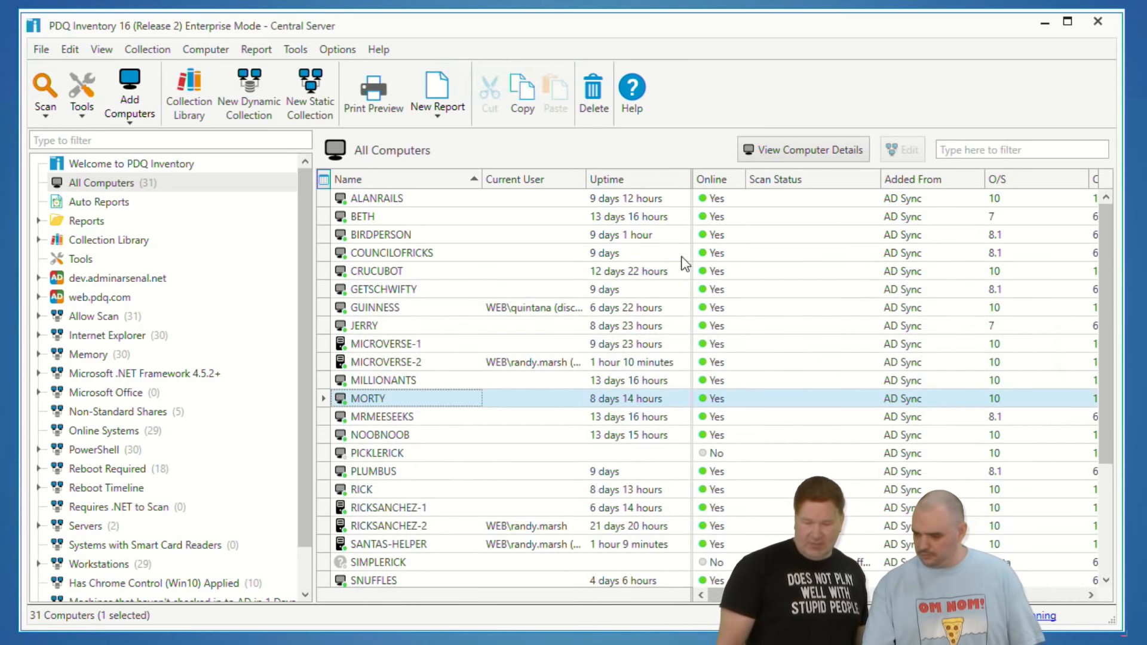
Step: Edit the columns again and remove the fixed setting from Uptime and Current User
scroll(660, 227, down, 2)
drag(777, 595, 709, 606)
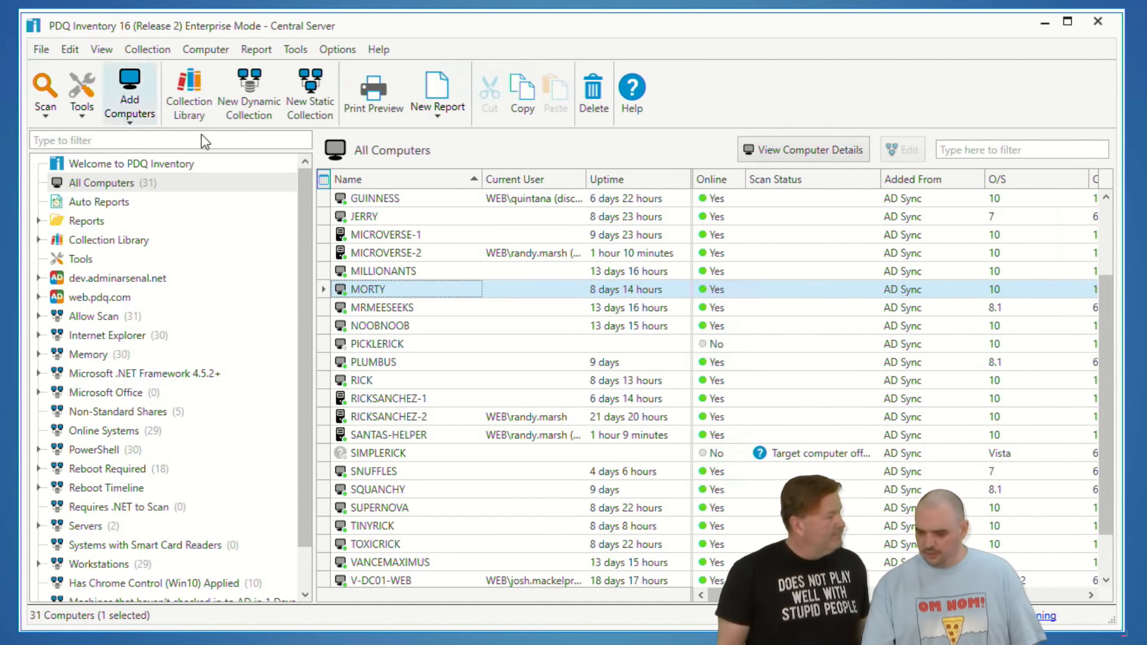
click(321, 182)
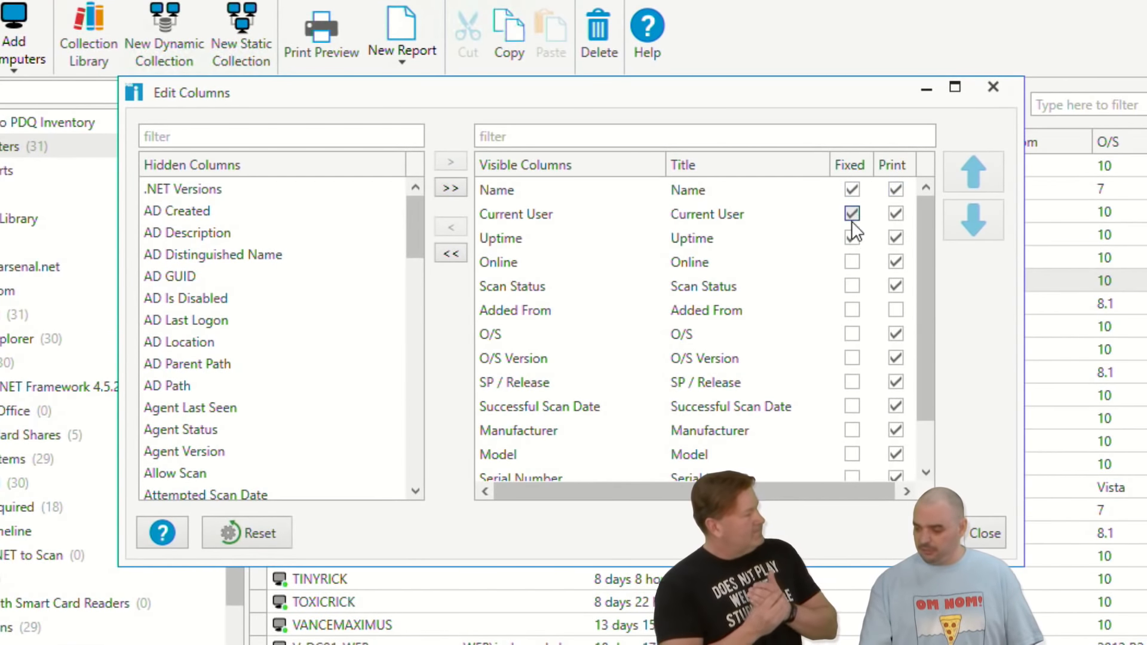
click(852, 238)
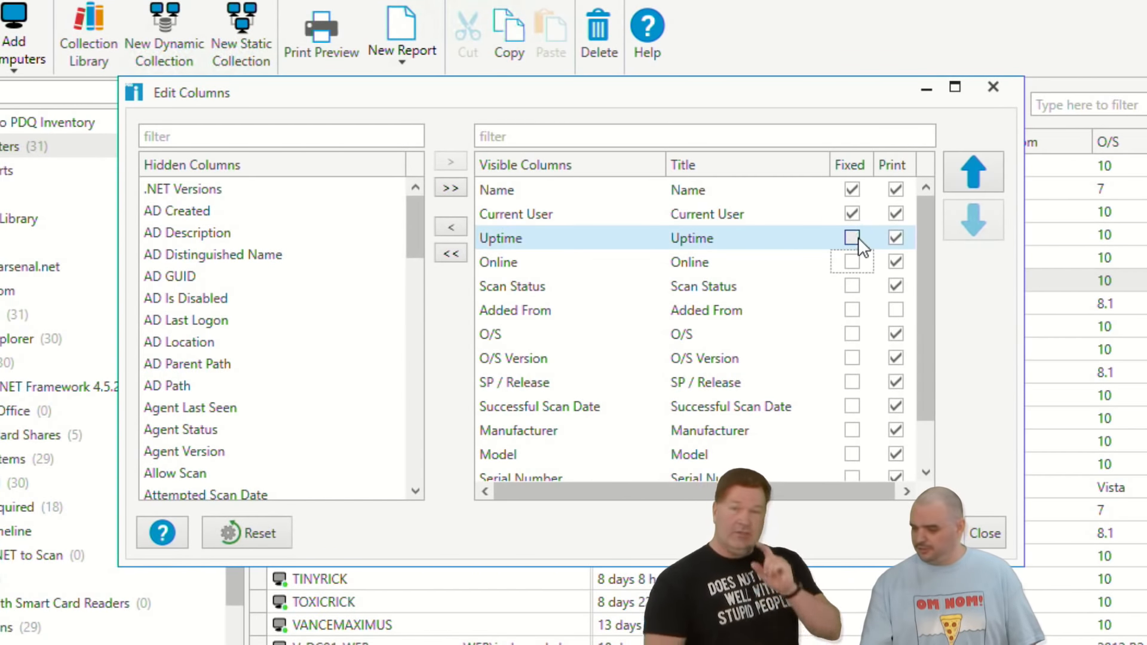
click(852, 215)
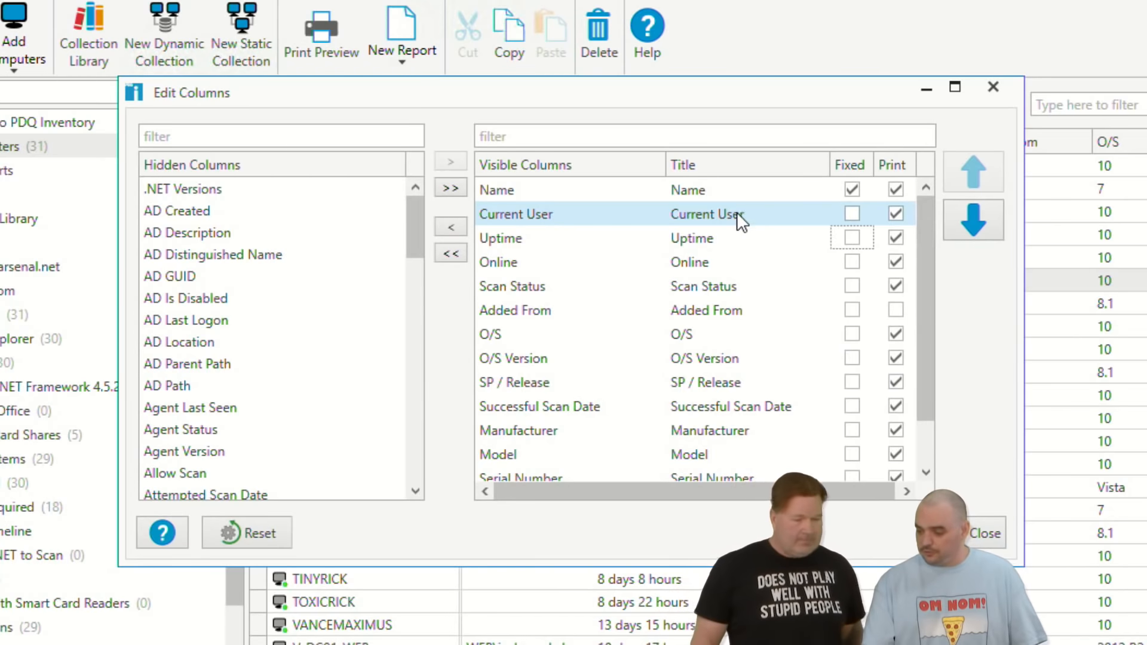
Step: Move the Memory column up to directly after Name and make the Manufacturer column fixed
scroll(737, 212, down, 1)
click(574, 453)
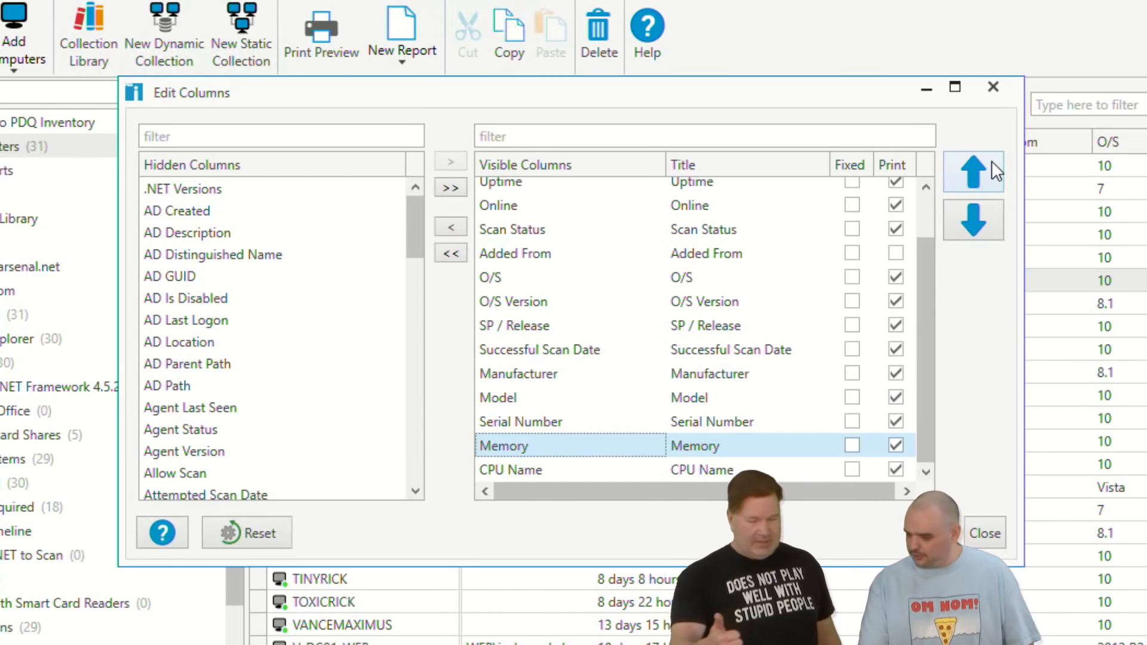
click(974, 171)
click(974, 171)
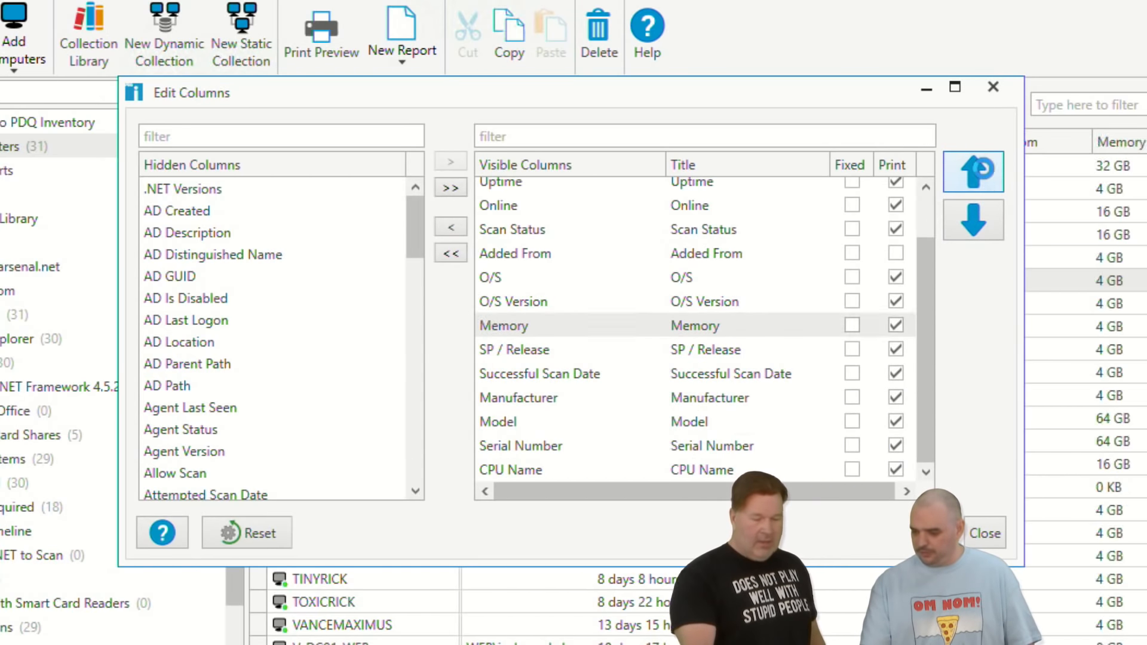
click(973, 171)
click(974, 171)
click(976, 181)
click(975, 185)
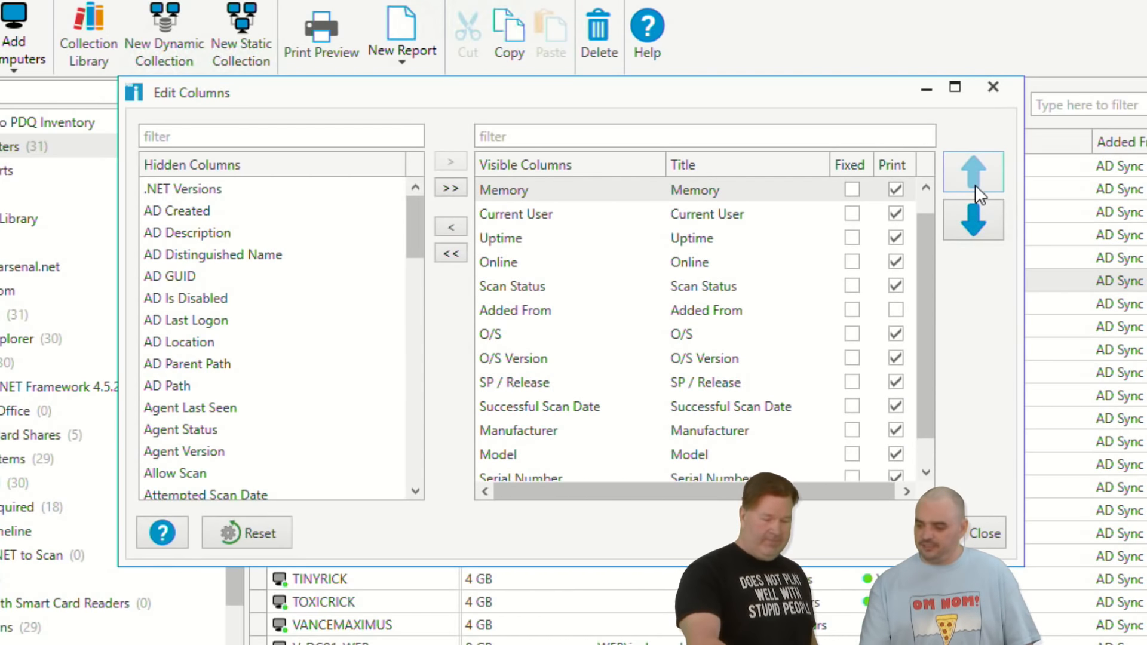
scroll(617, 315, up, 1)
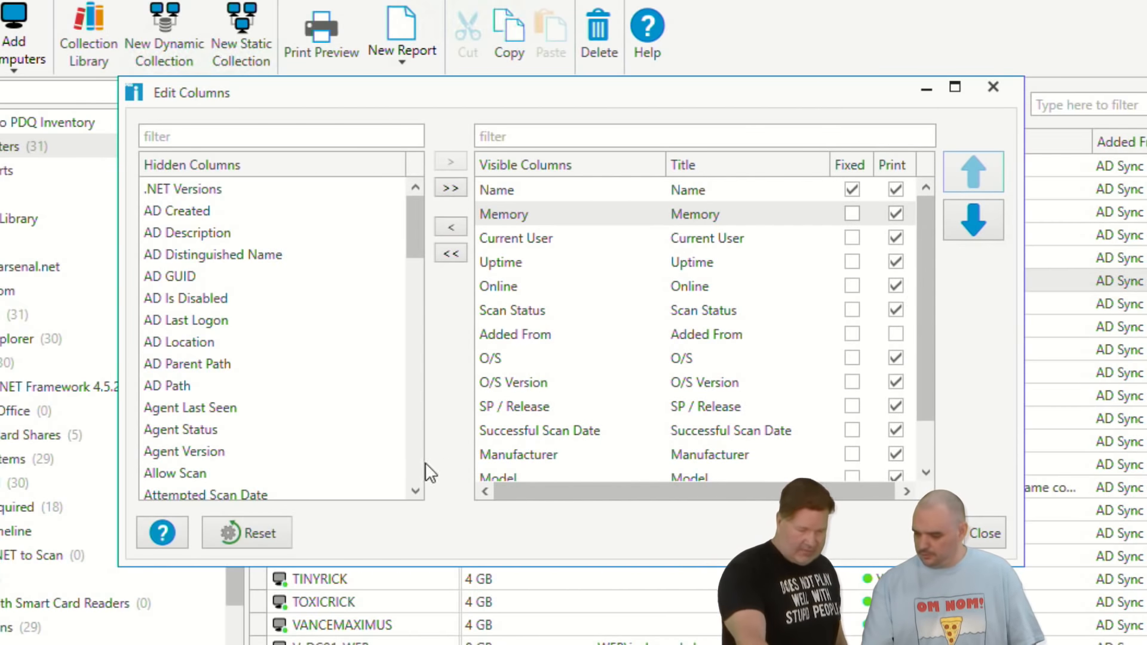
click(853, 454)
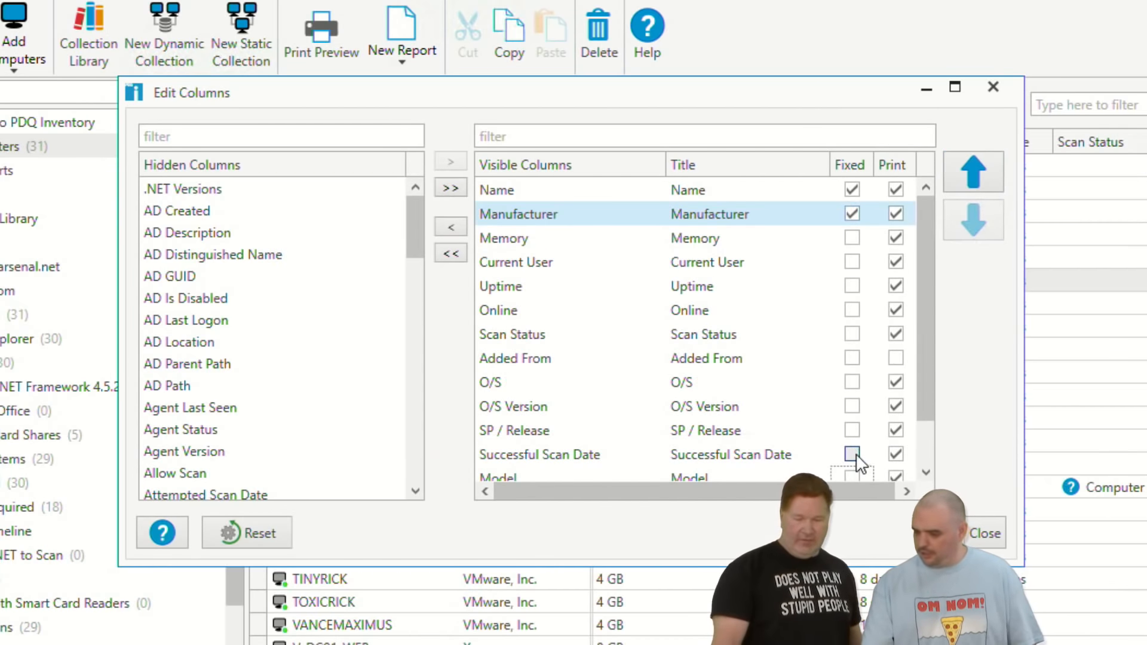
click(1002, 525)
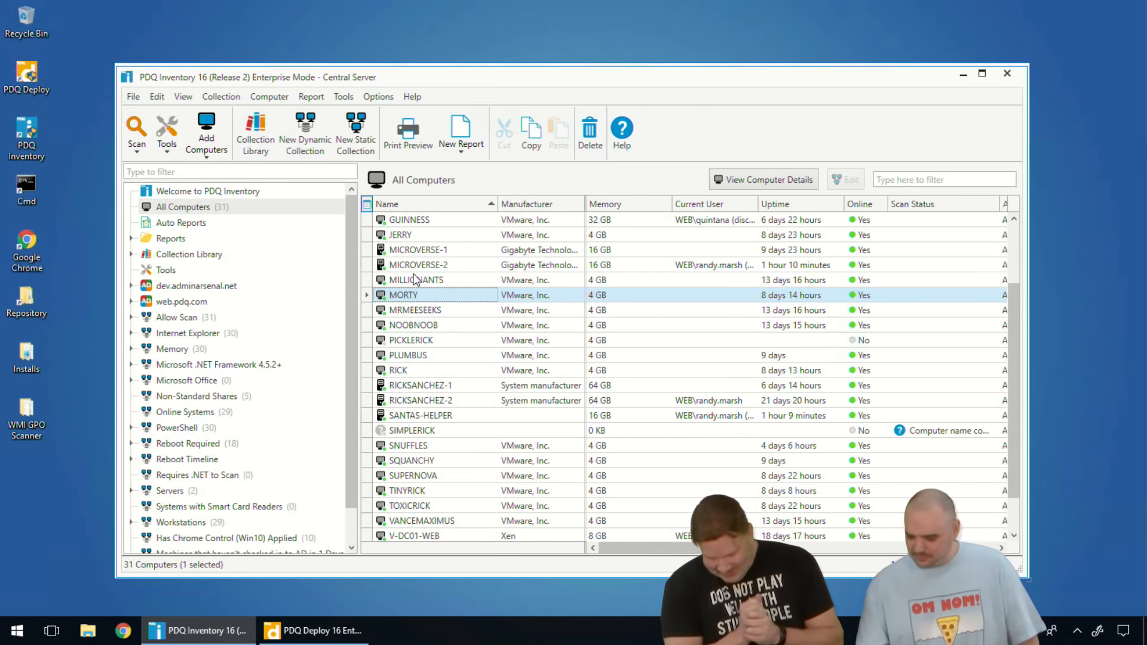
Step: Open the computer JERRY and execute the remote uninstall command for its Adobe Acrobat Reader DC application
click(412, 239)
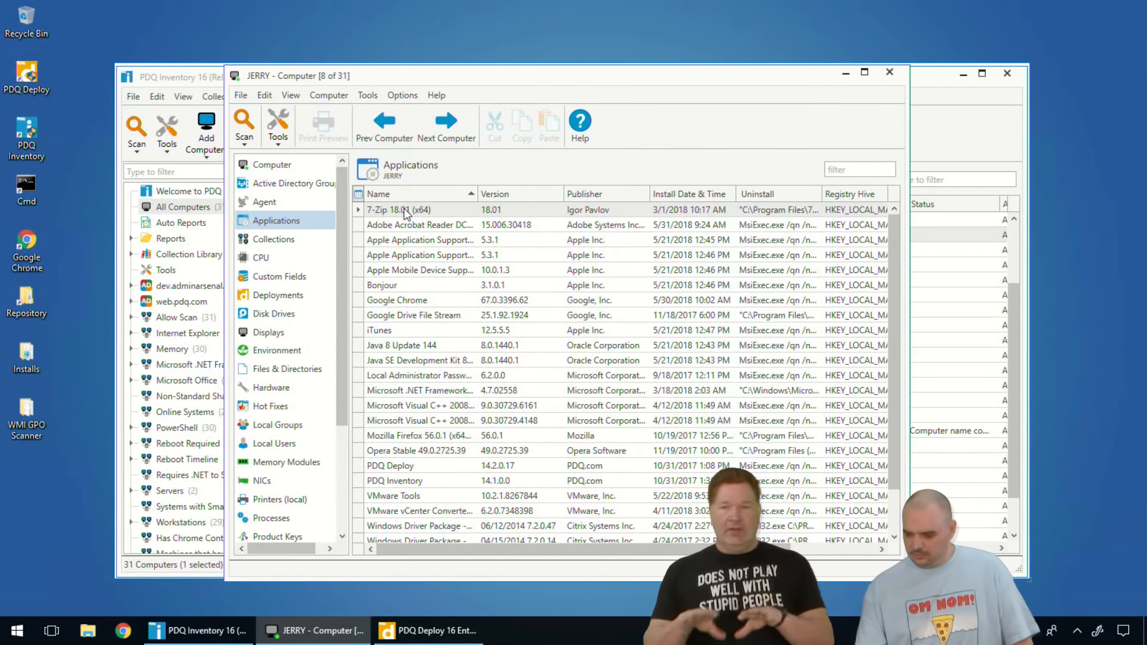
click(419, 225)
right_click(422, 228)
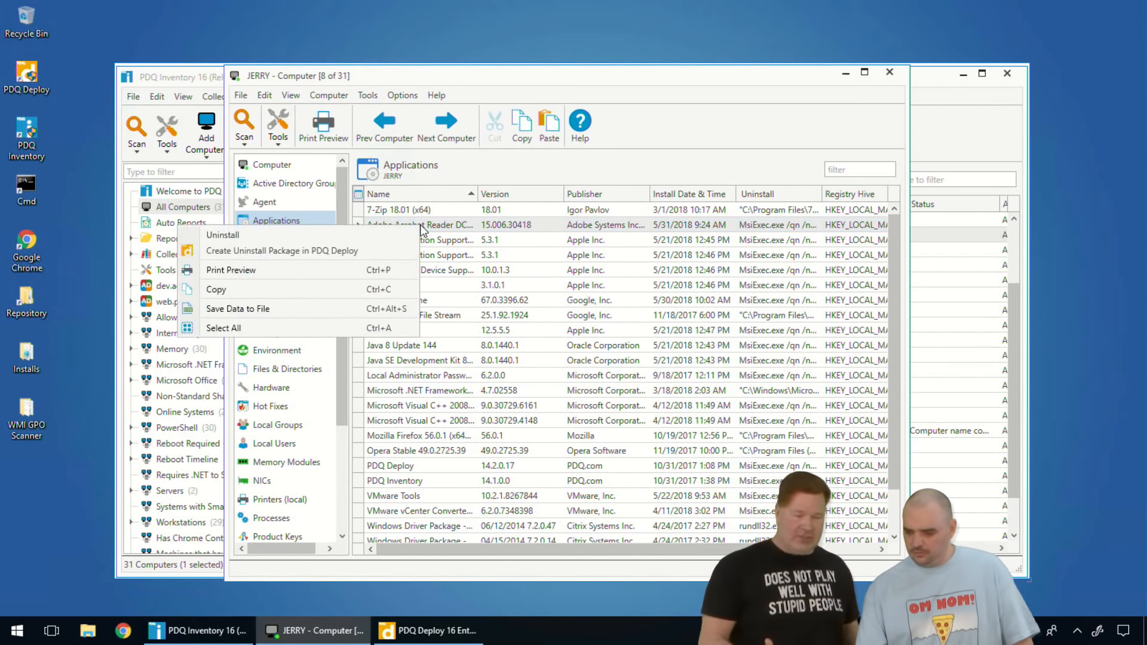
click(229, 235)
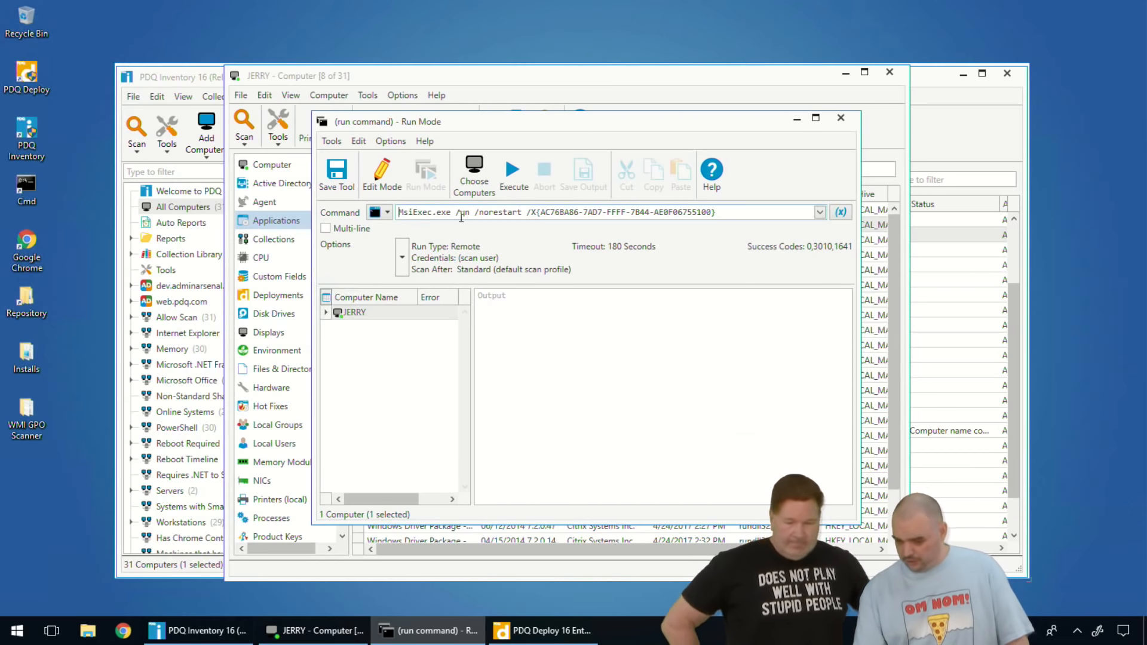
click(510, 174)
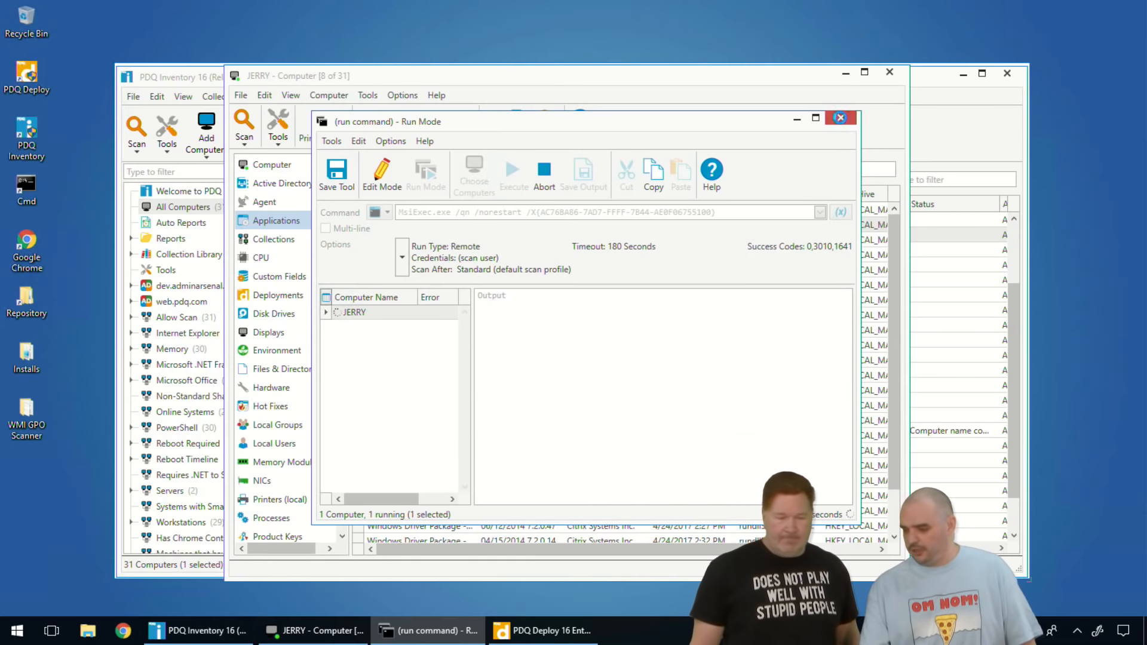
click(840, 117)
Step: Generate a PDQ Deploy uninstall package for Adobe Acrobat Reader DC, review its step command, and close it without saving
right_click(374, 227)
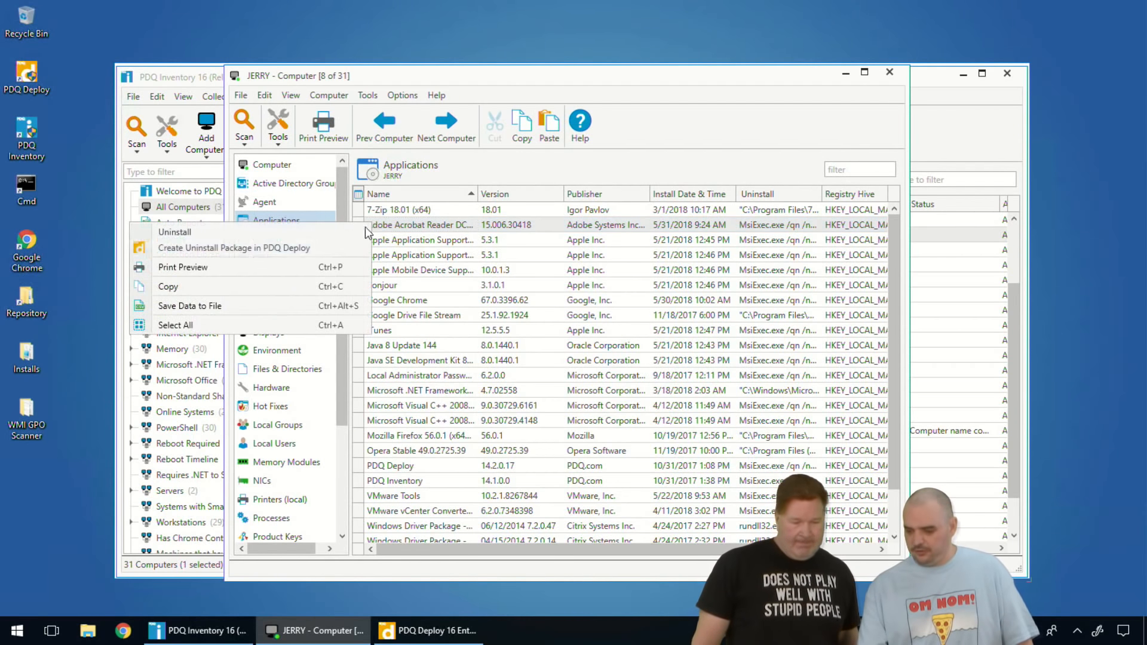
click(241, 246)
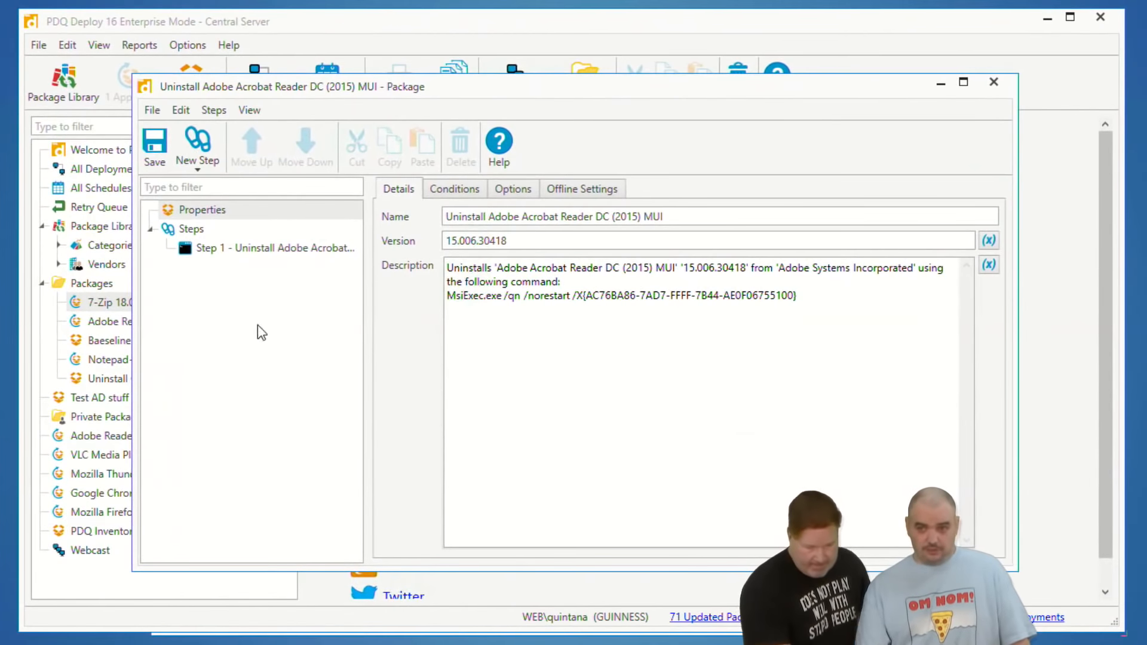
click(246, 247)
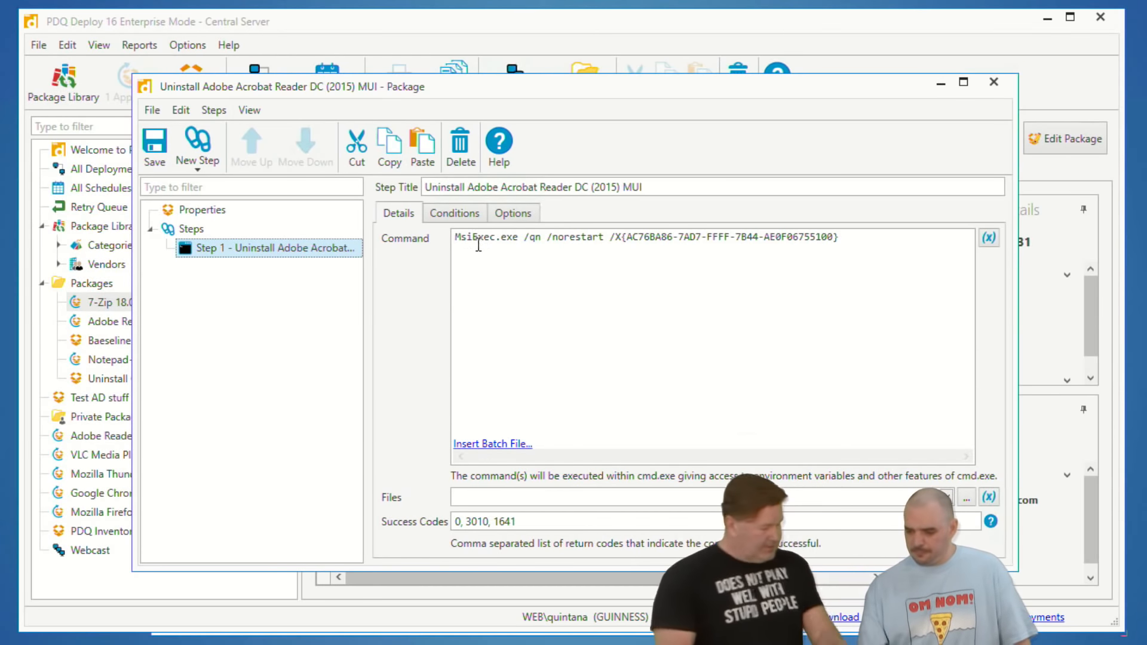
mouse_move(851, 215)
mouse_down()
mouse_move(729, 197)
mouse_move(487, 293)
mouse_move(797, 185)
mouse_up()
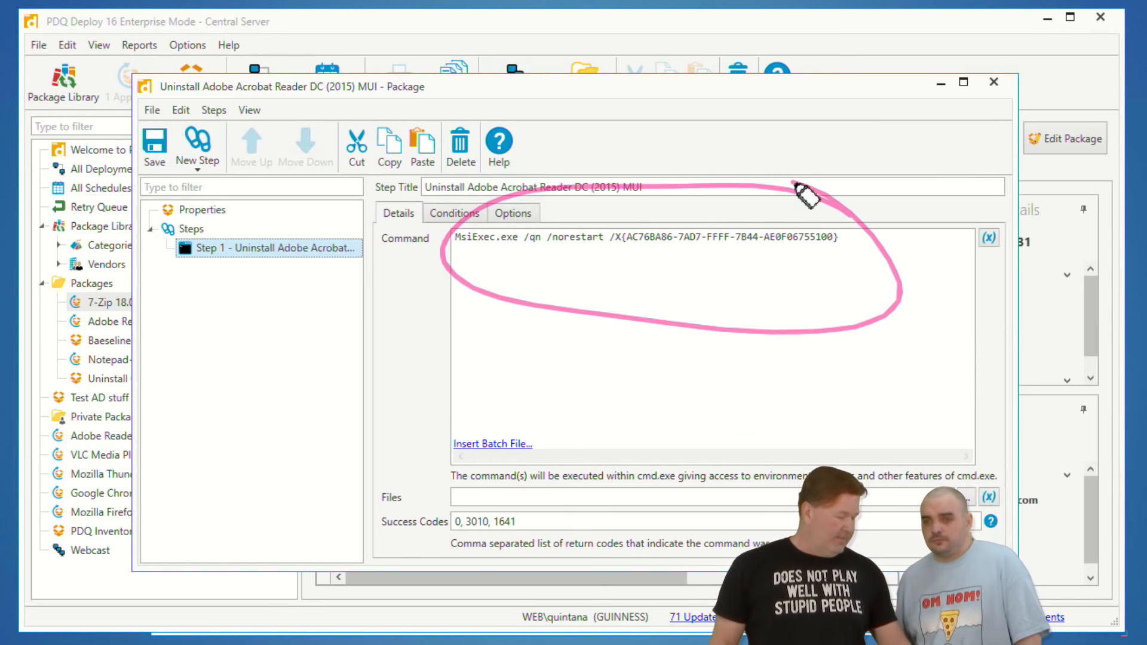
key(Escape)
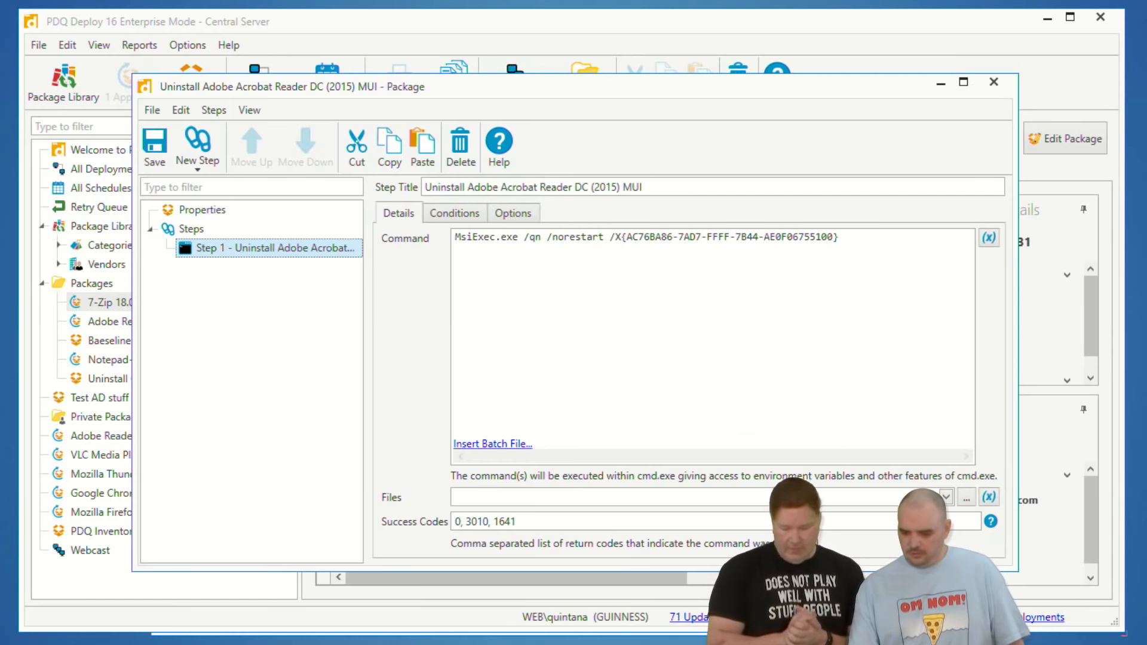
click(994, 82)
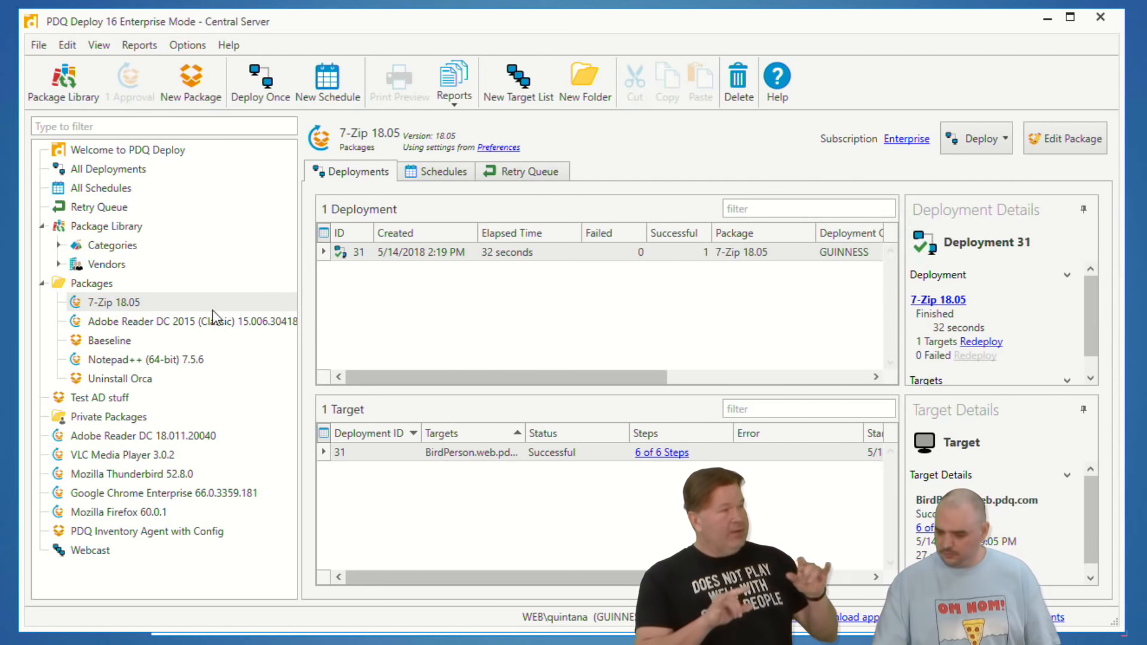
click(111, 321)
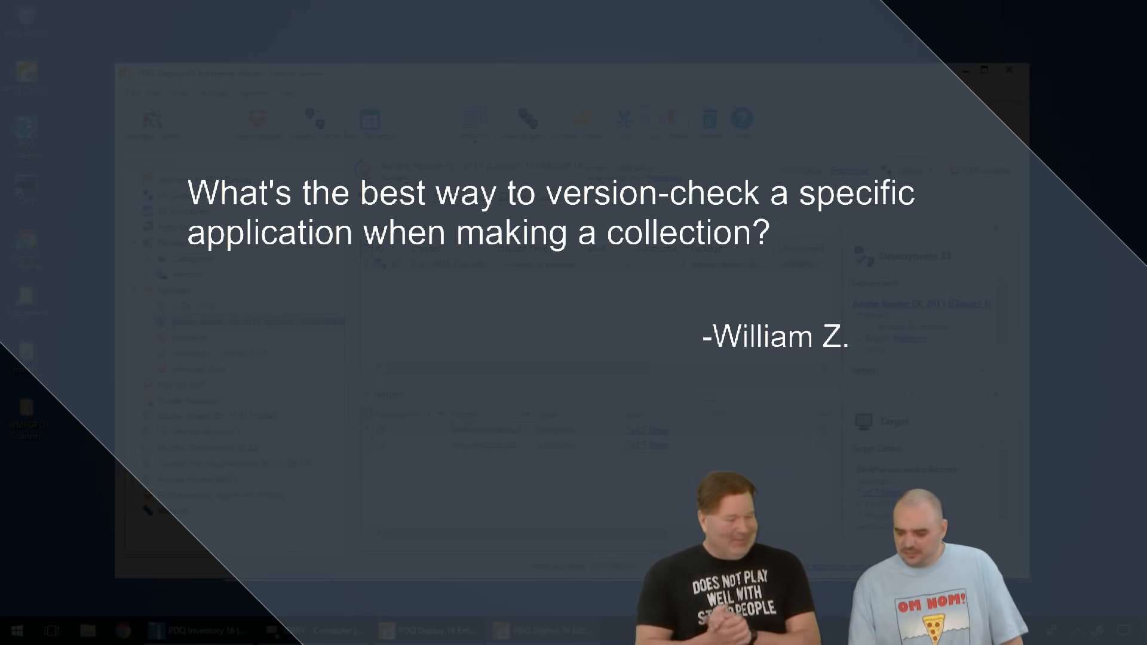
Step: Switch to PDQ Inventory and create a new dynamic collection named Test
click(187, 636)
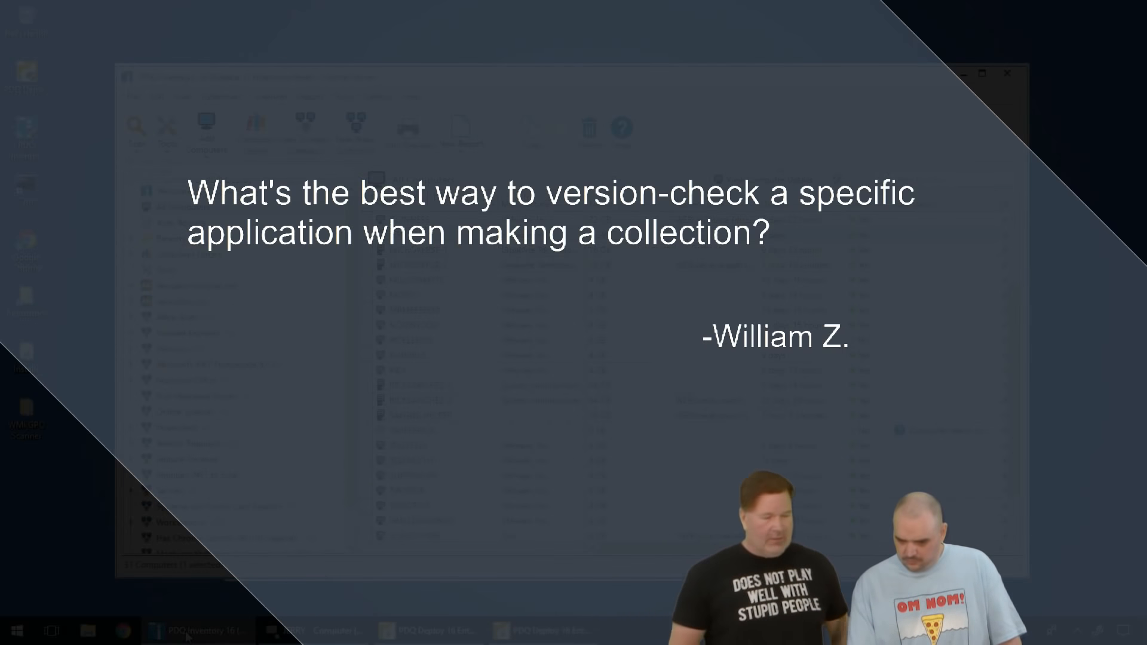
scroll(239, 382, down, 2)
scroll(598, 382, down, 2)
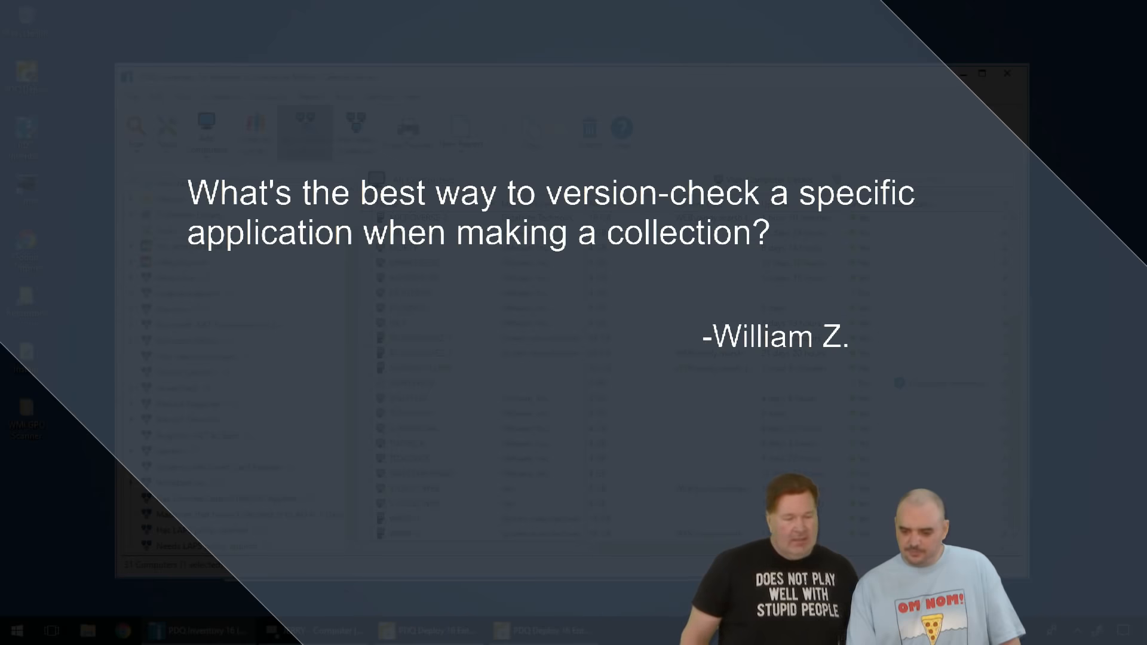
click(310, 137)
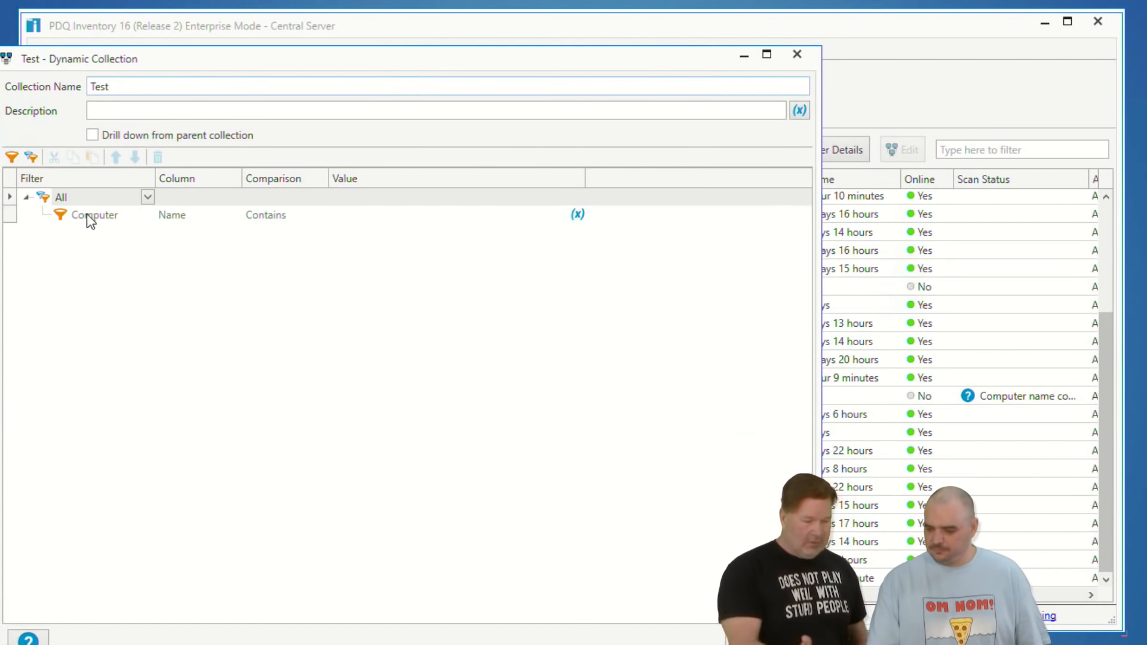
Step: Define the collection's first filter as Application Name Contains adobe
click(97, 216)
click(149, 215)
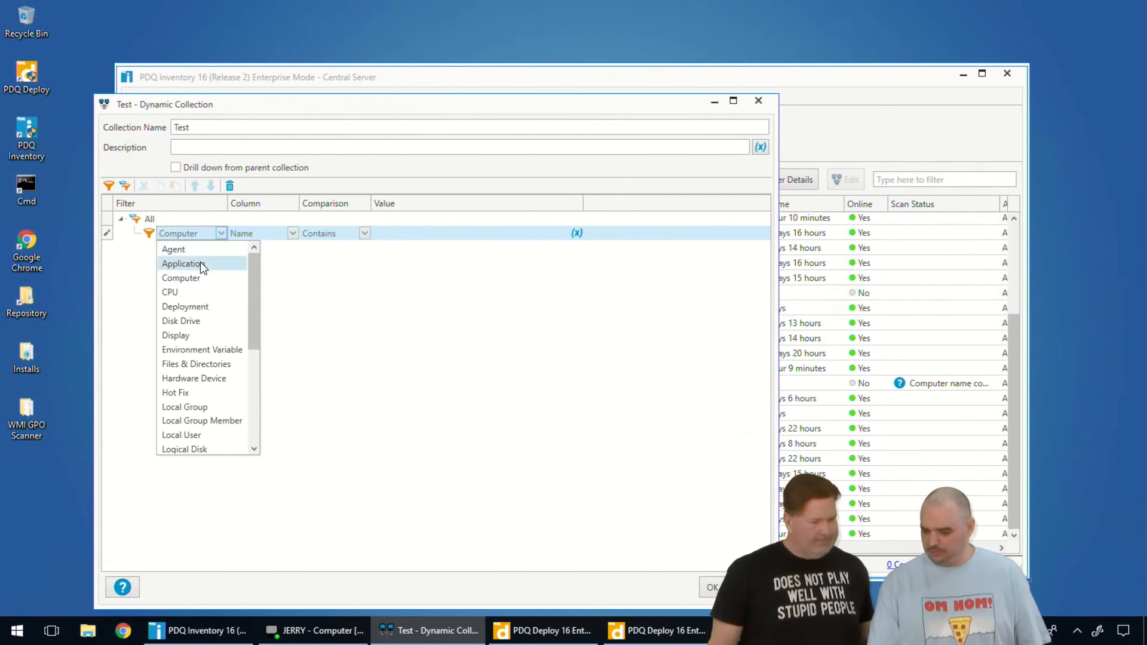
click(203, 265)
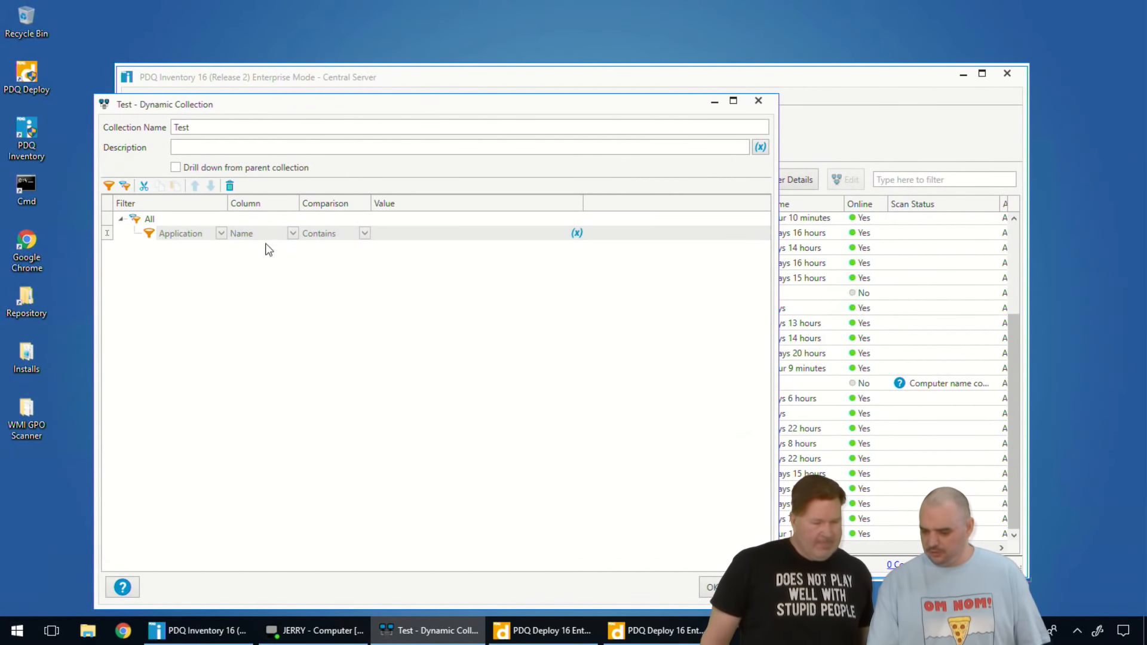
click(385, 233)
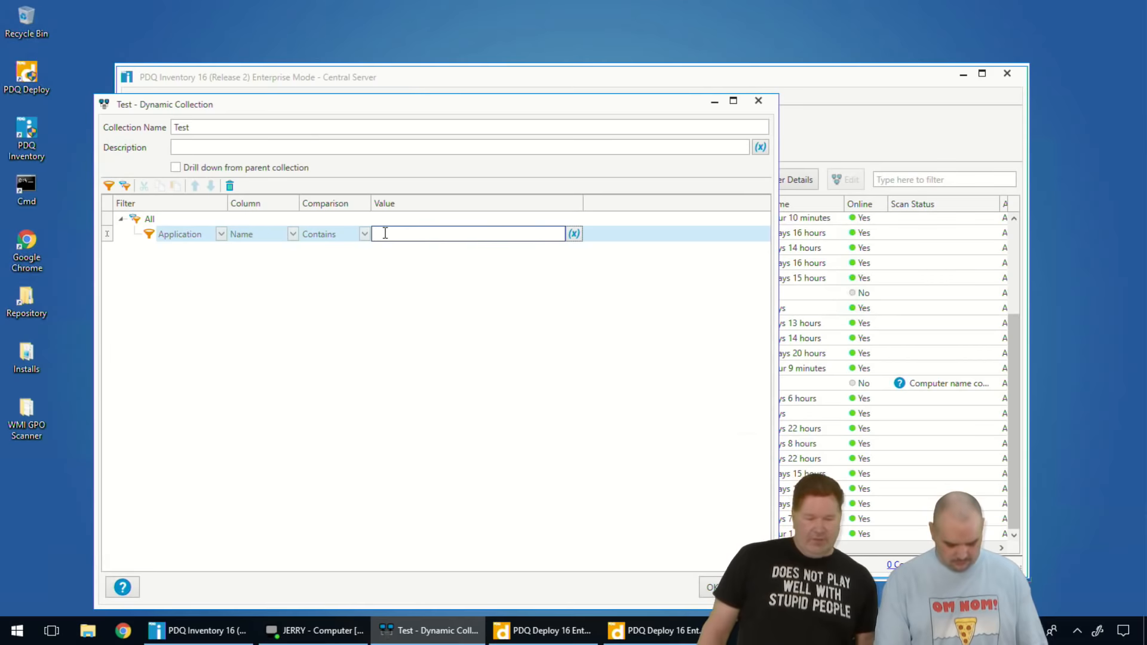
text(a)
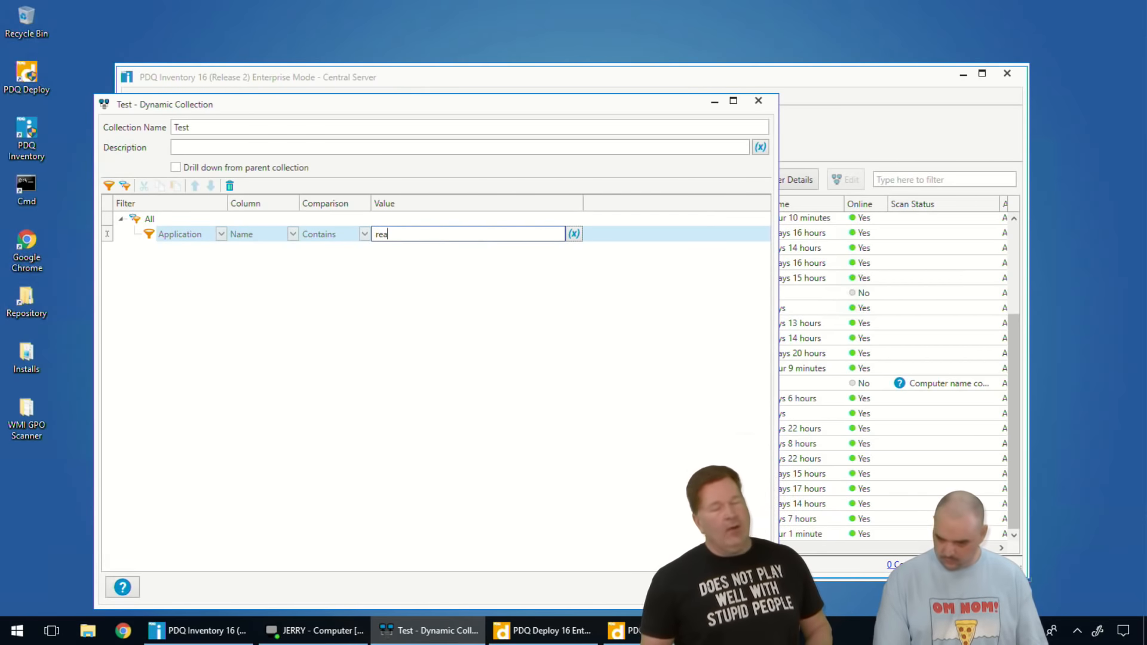
text(dobe)
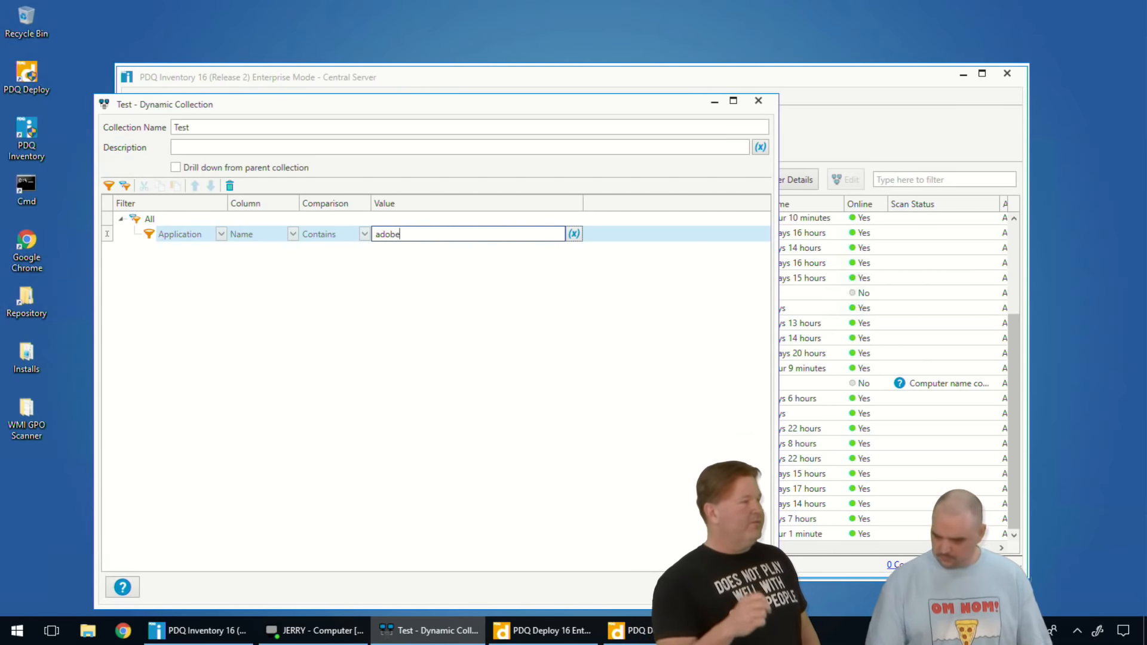
Step: Add a second filter, Application Version with Version Higher Than 1, and save the Test collection
click(110, 186)
click(292, 248)
click(292, 248)
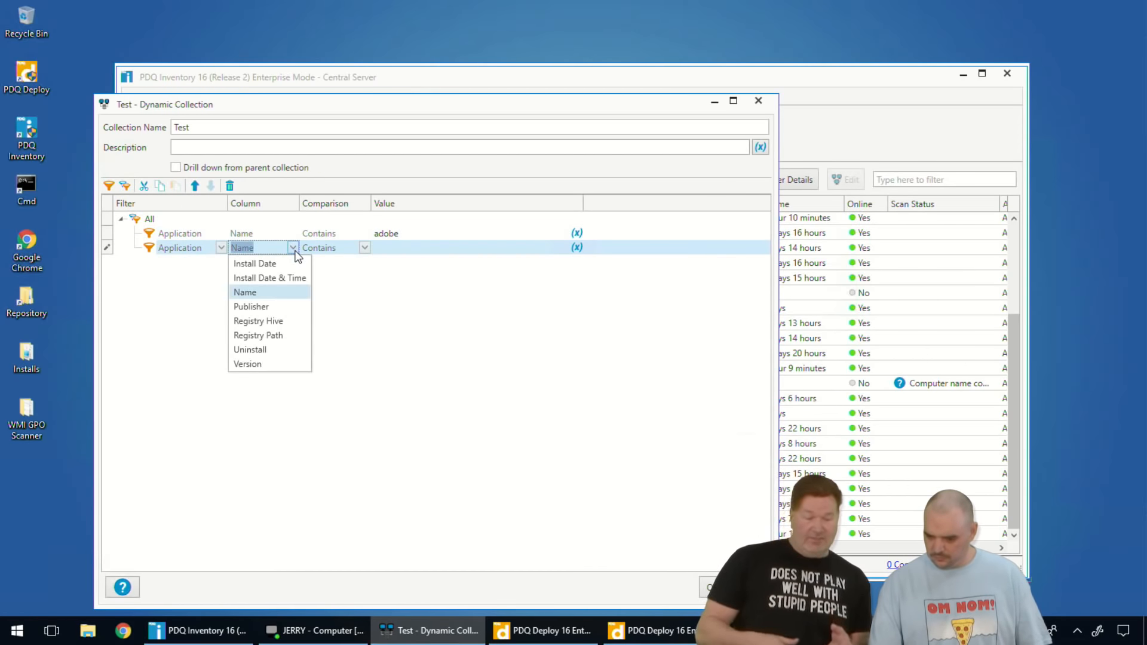
click(263, 365)
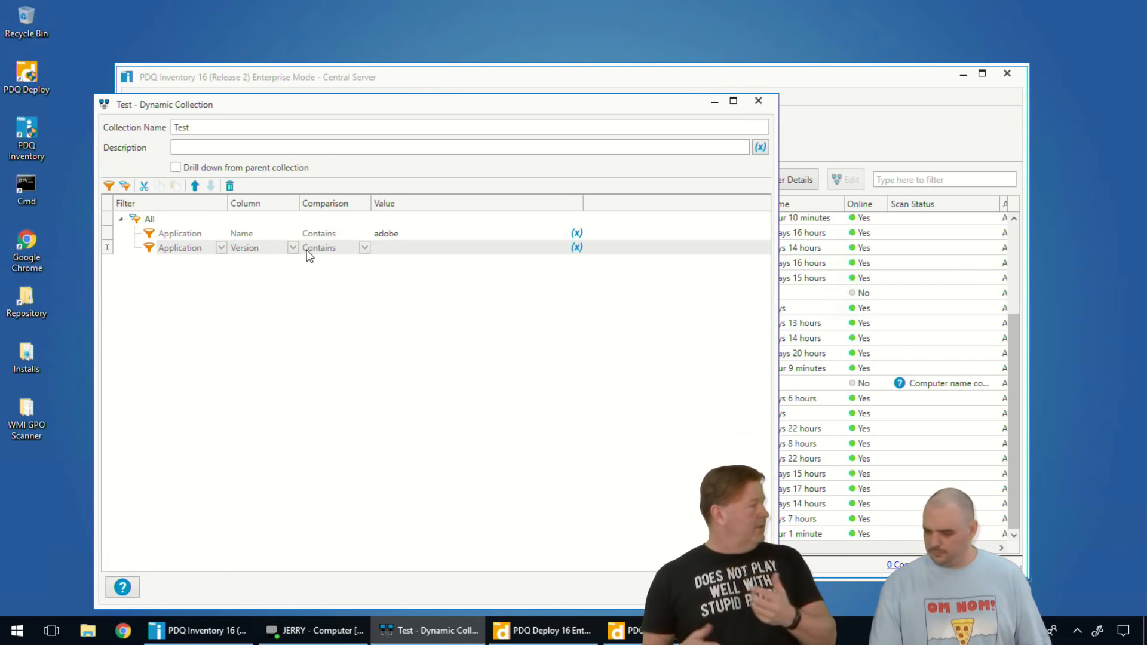
click(364, 247)
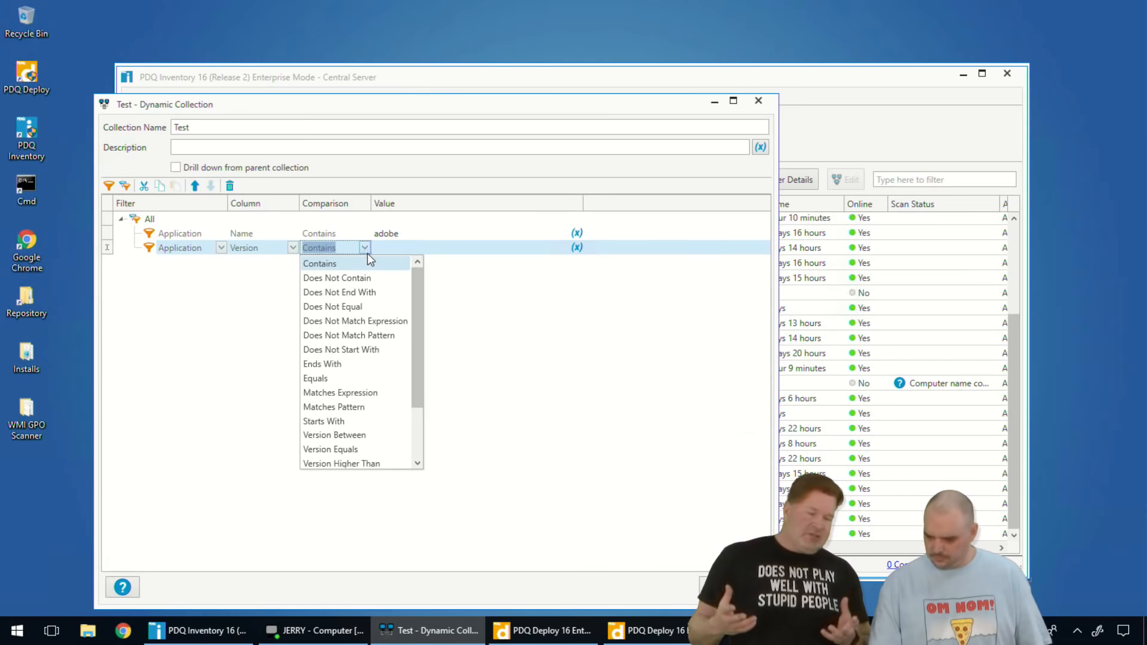
scroll(360, 308, down, 1)
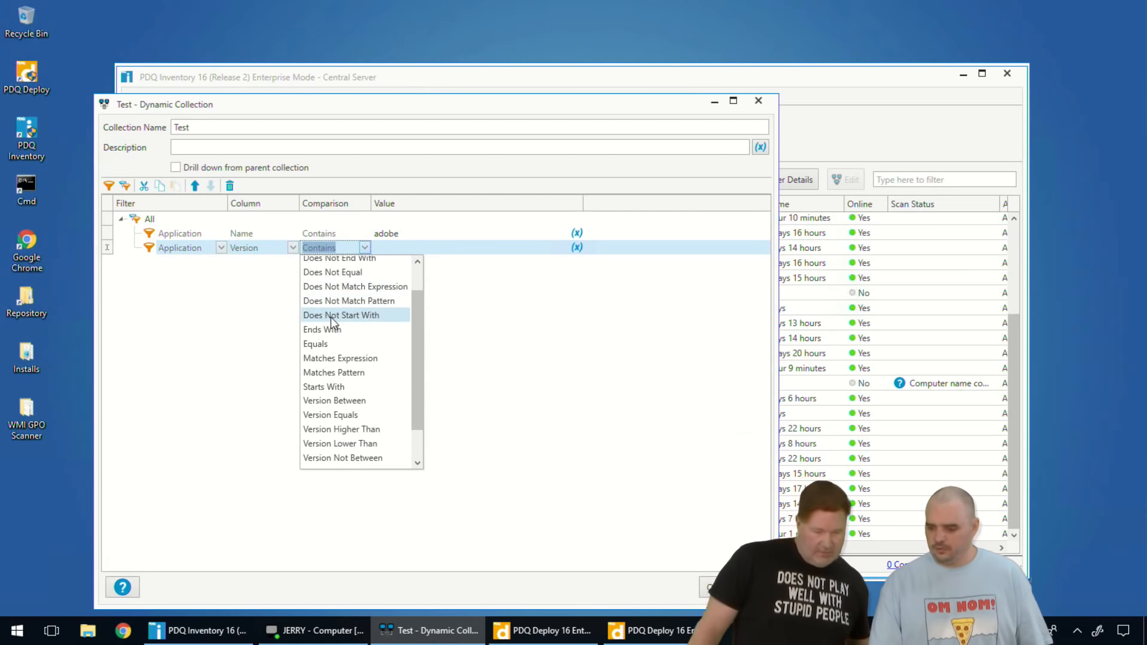
scroll(332, 317, up, 1)
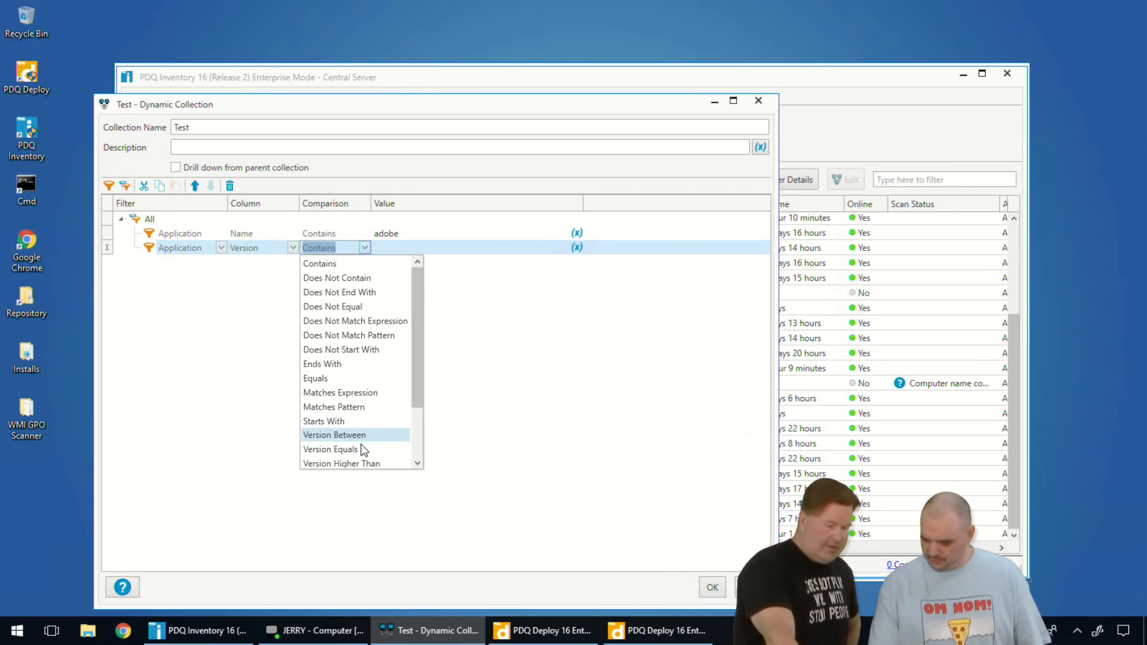
click(355, 462)
click(412, 253)
text(1)
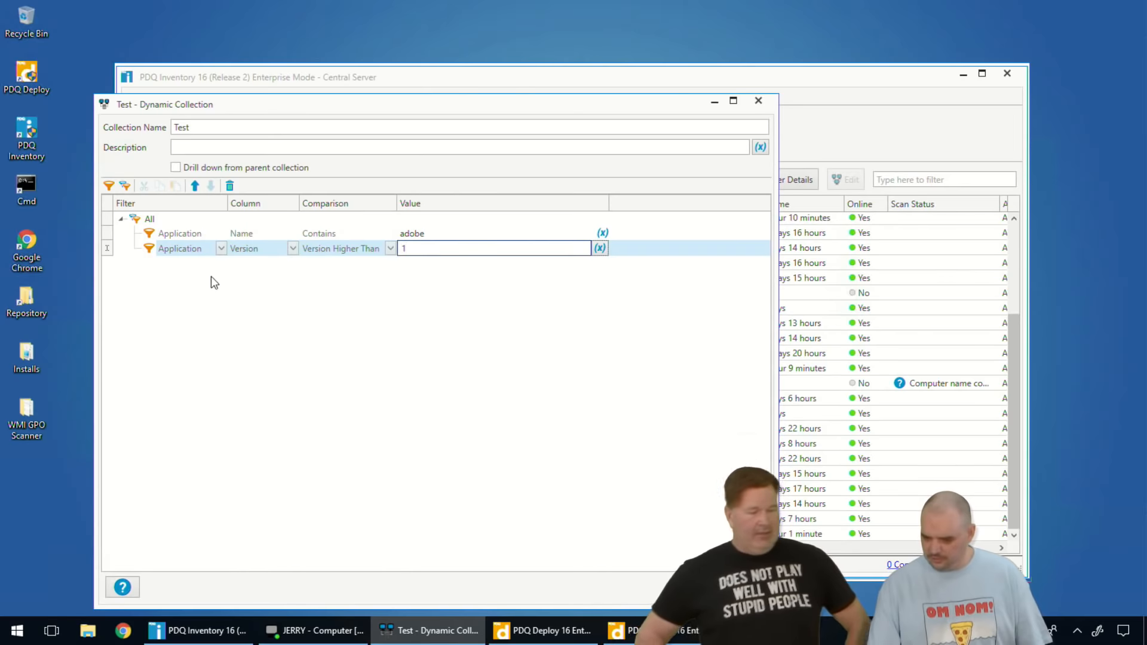
click(717, 587)
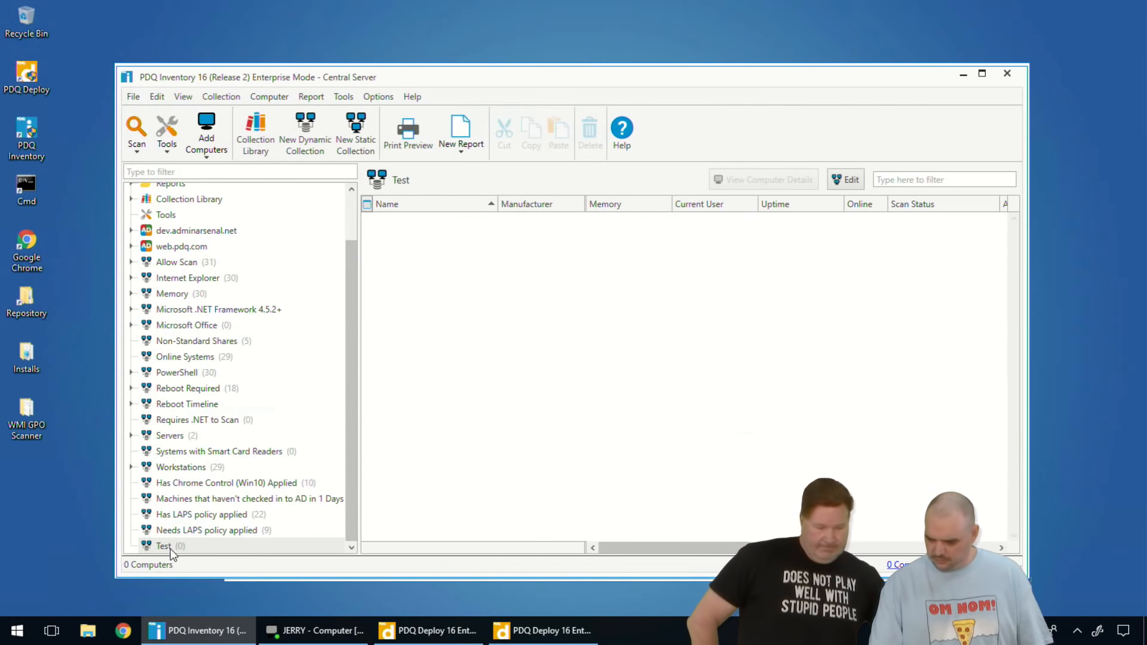
Step: Open the computer BETH from the Test collection, check its Adobe application's version, and close the computer's details
click(170, 549)
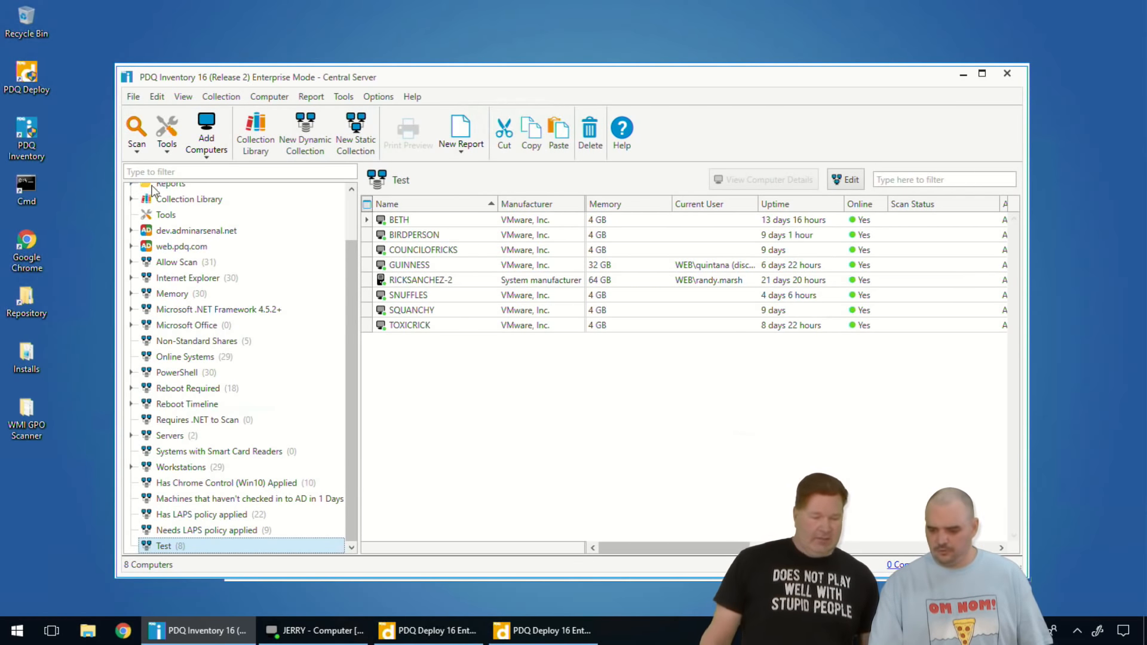
click(387, 221)
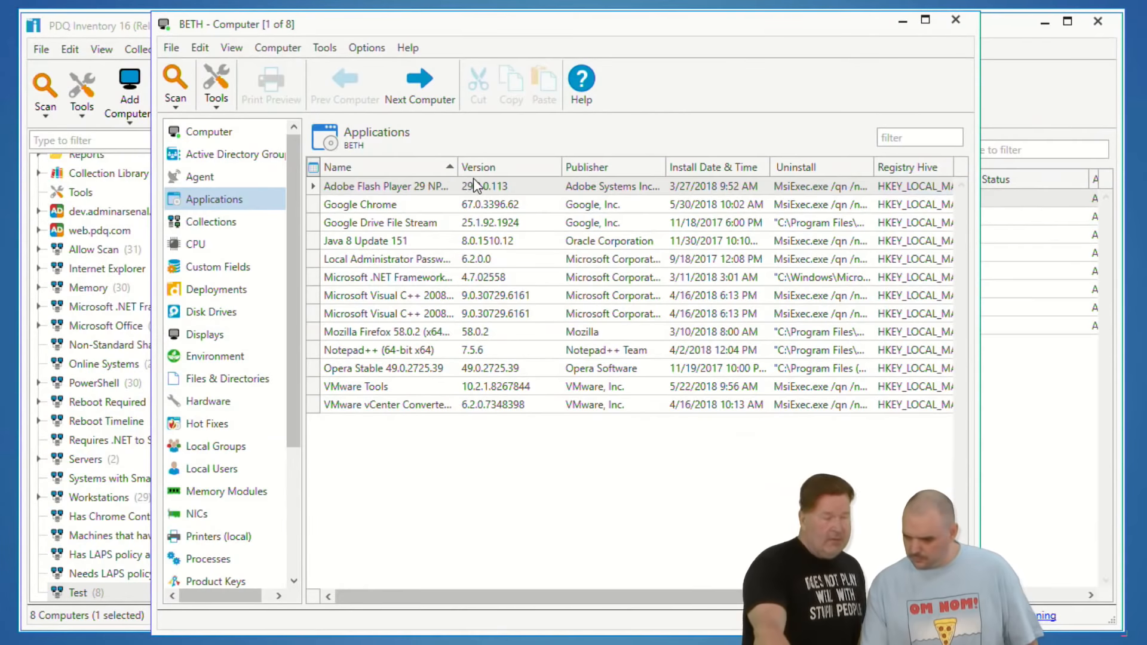
click(483, 186)
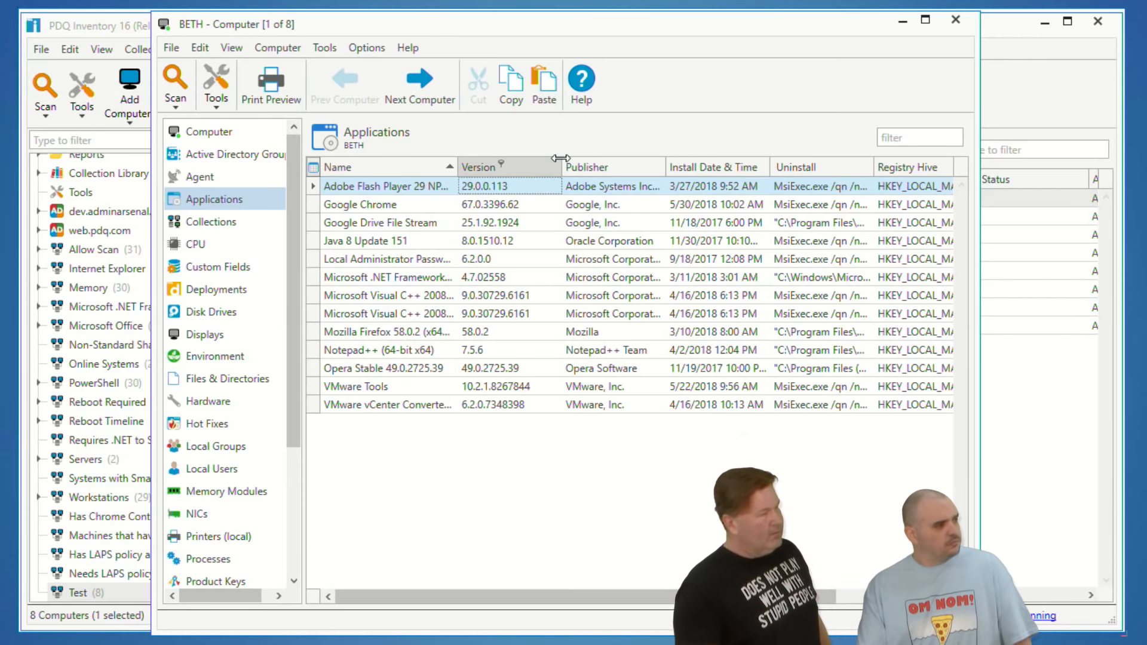
click(955, 21)
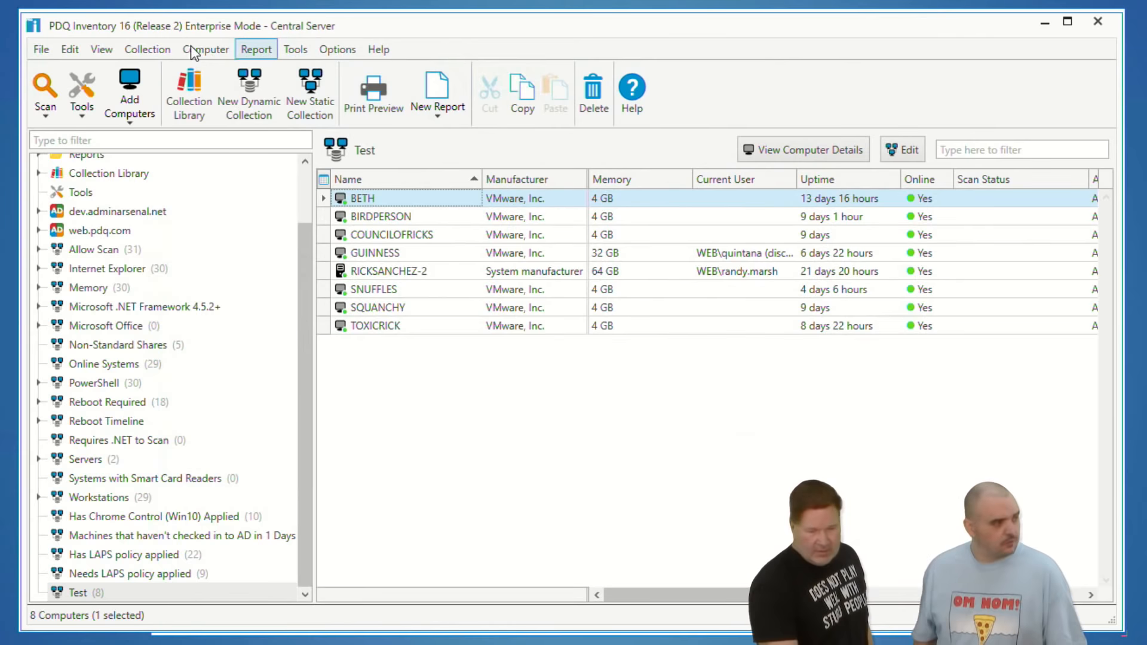
Step: Run the Applications report for BETH, inspect its Adobe Flash Player 29 NPAPI group, and close the report
click(252, 51)
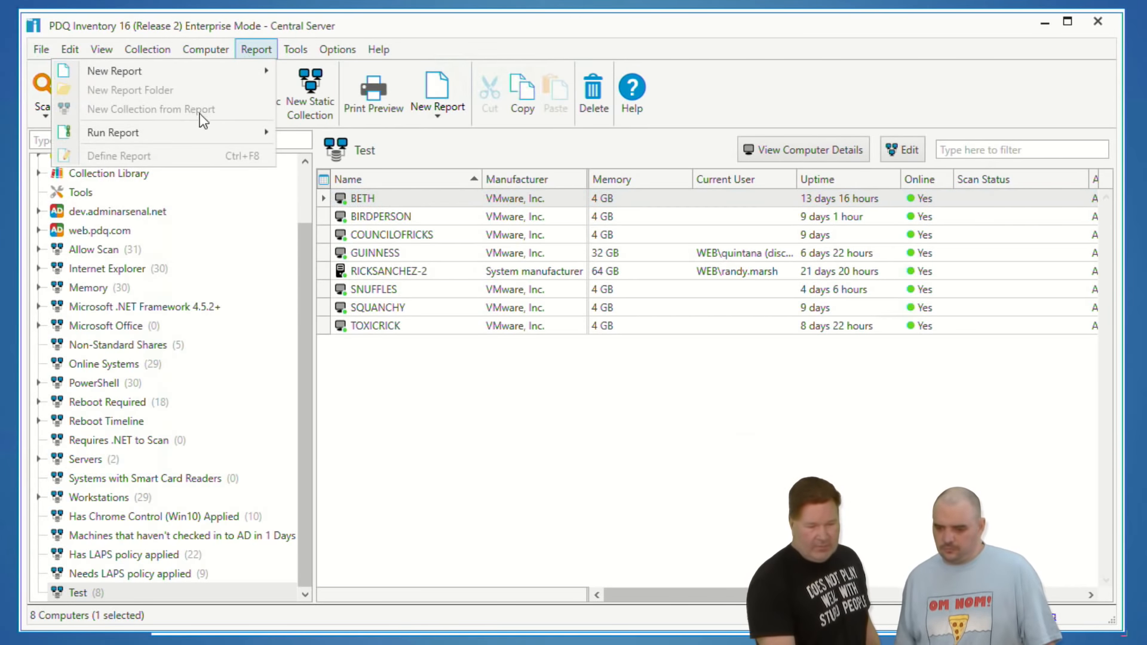
mouse_move(225, 137)
click(326, 175)
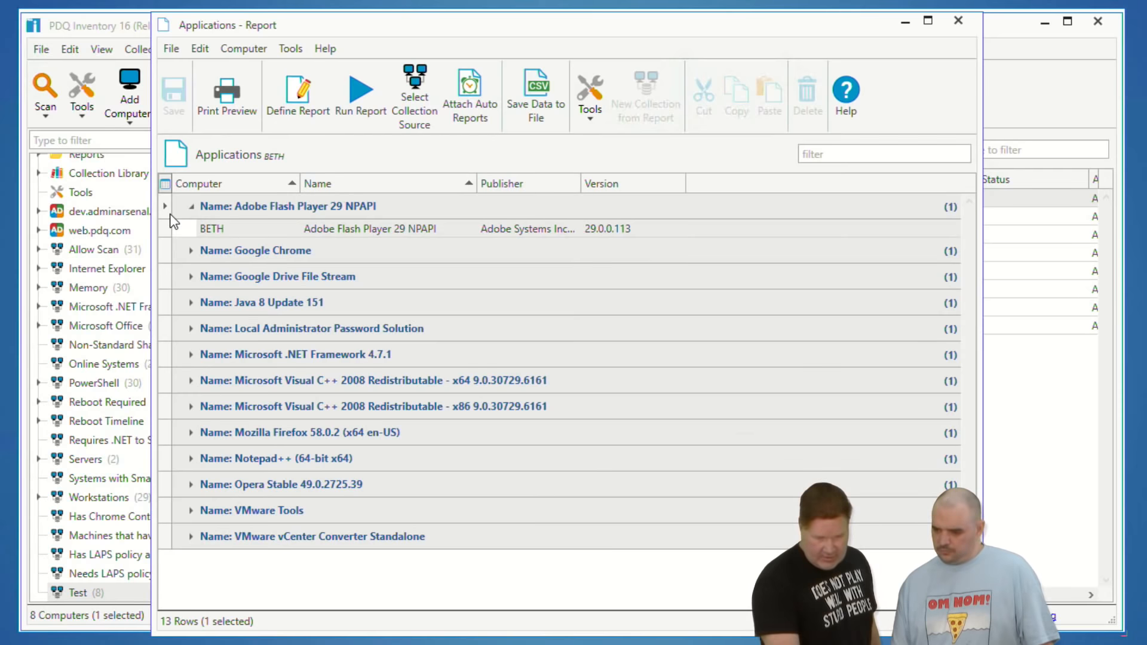
click(175, 229)
click(191, 207)
click(192, 206)
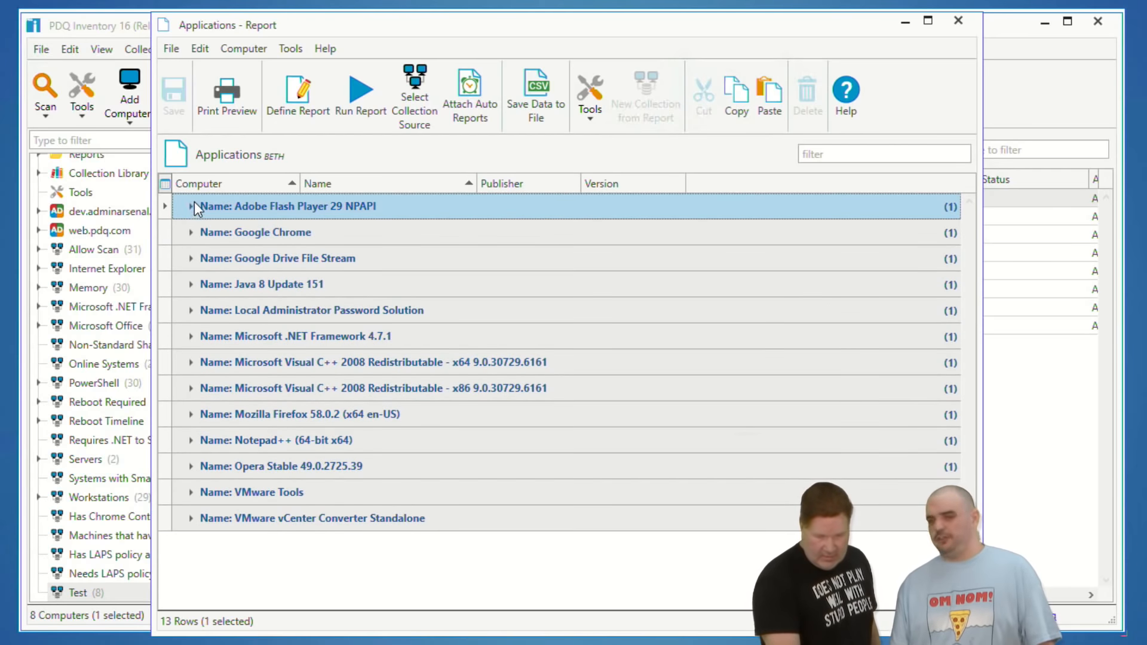
click(192, 207)
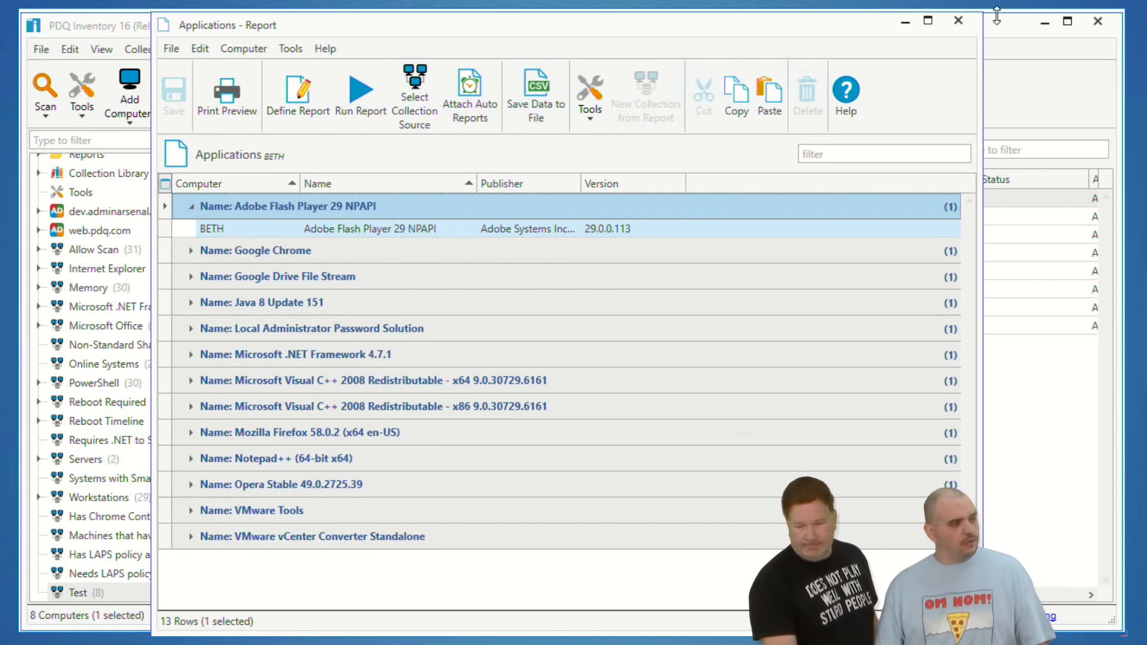
click(961, 24)
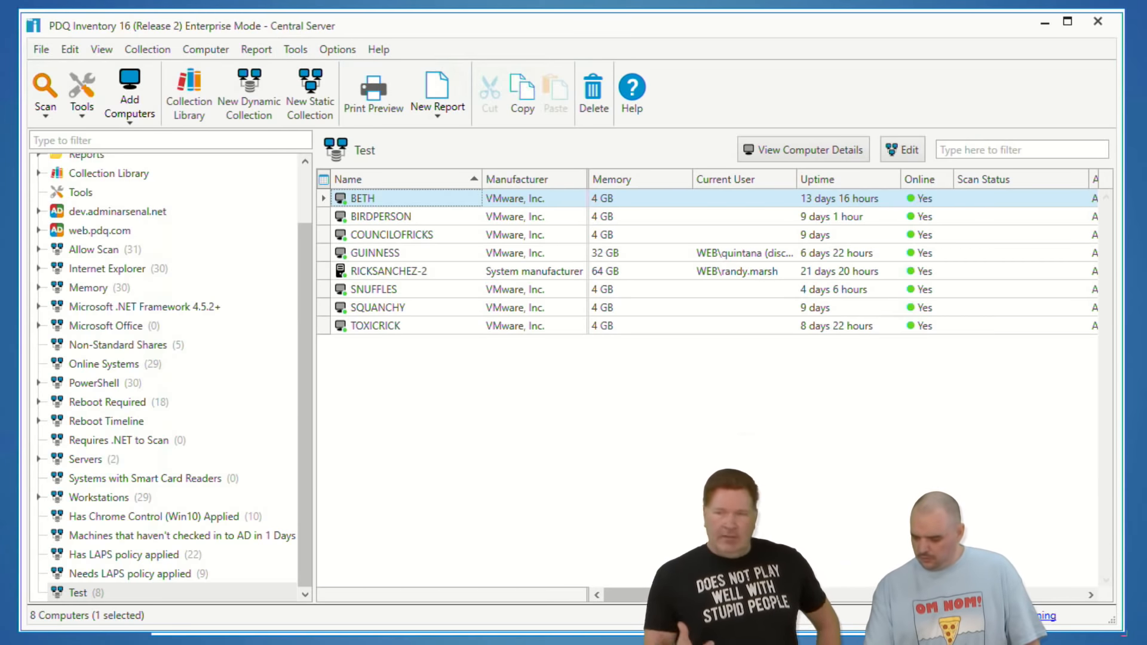
Step: Switch to PDQ Deploy and open a redeployment of Adobe Reader DC 2015 (Classic) for the BirdPerson target
mouse_move(468, 644)
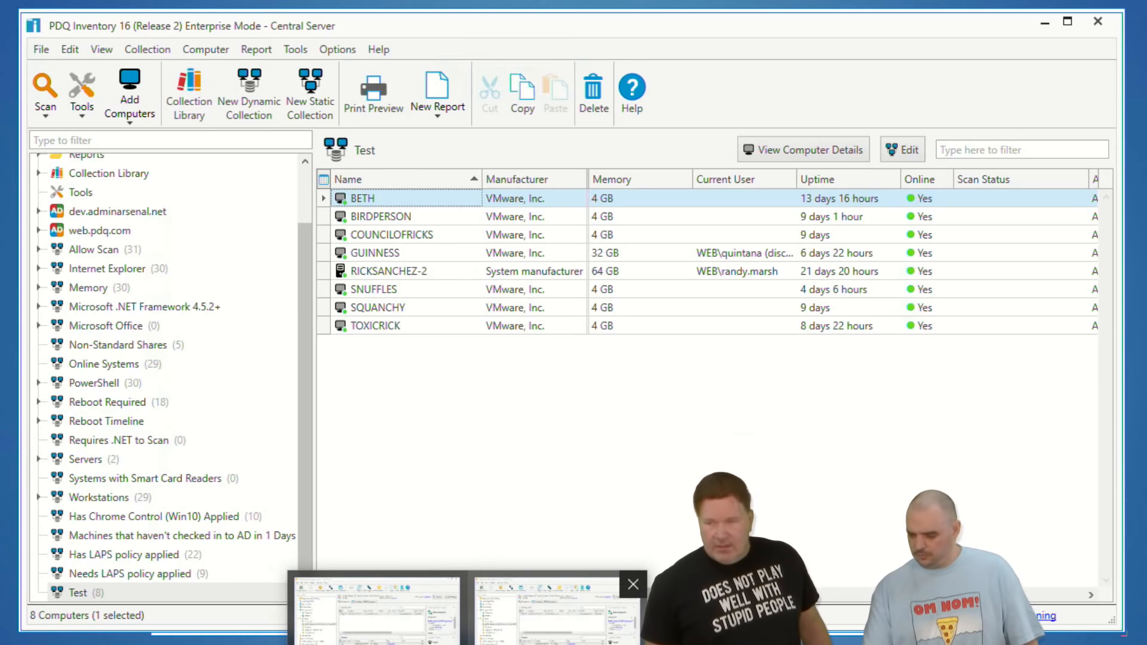
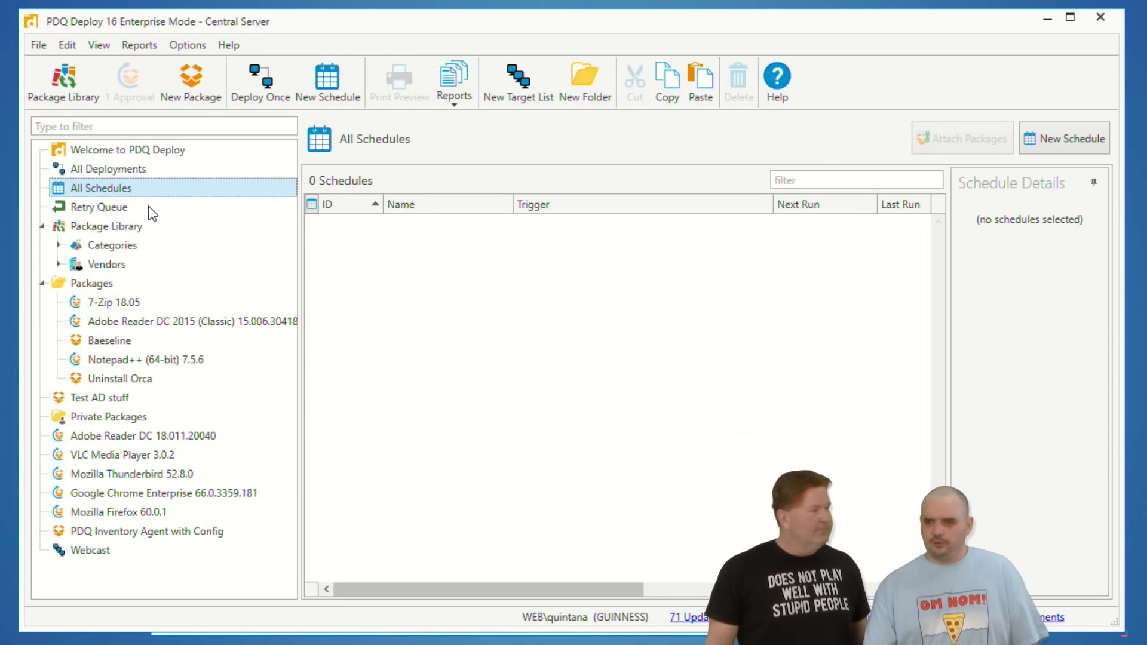
click(138, 323)
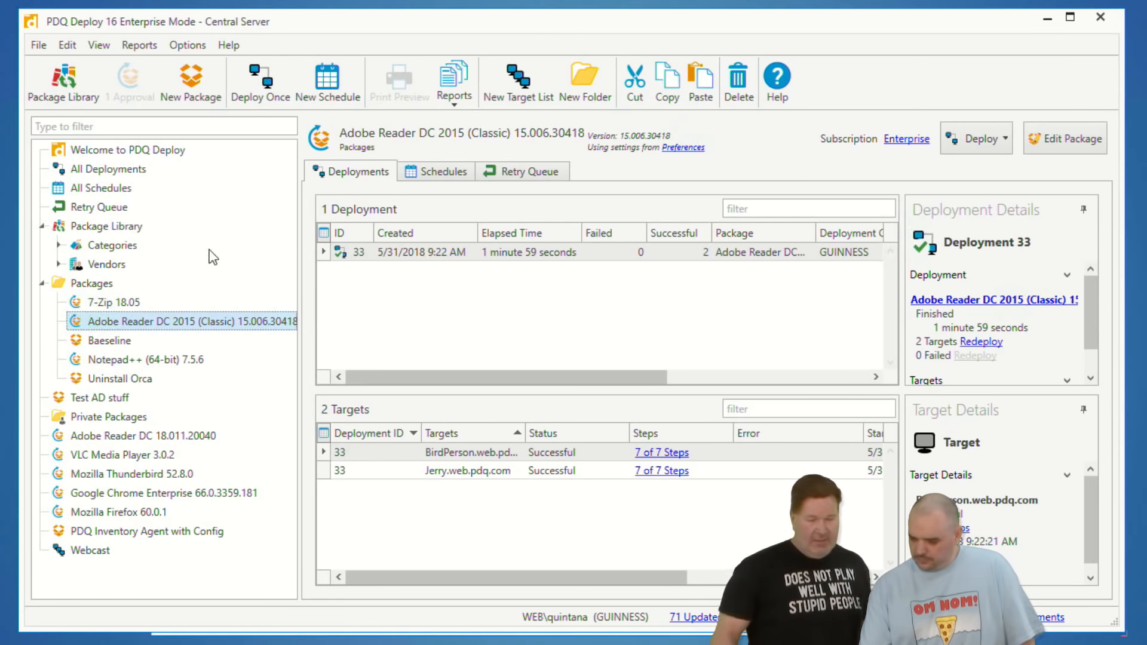
right_click(123, 323)
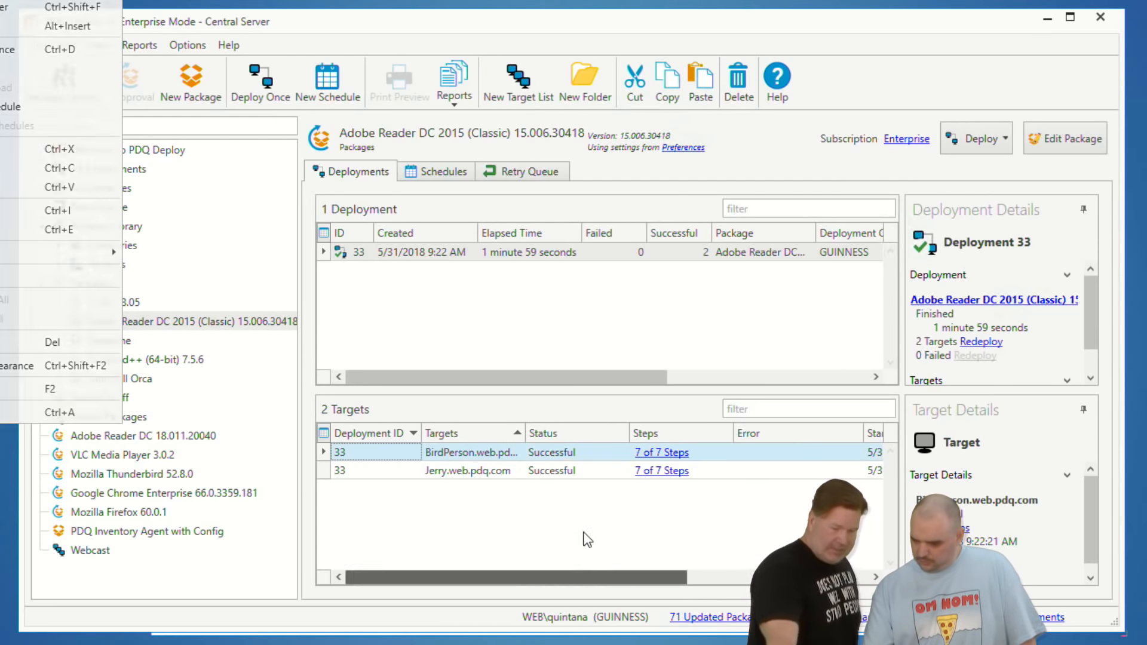
click(574, 454)
right_click(371, 455)
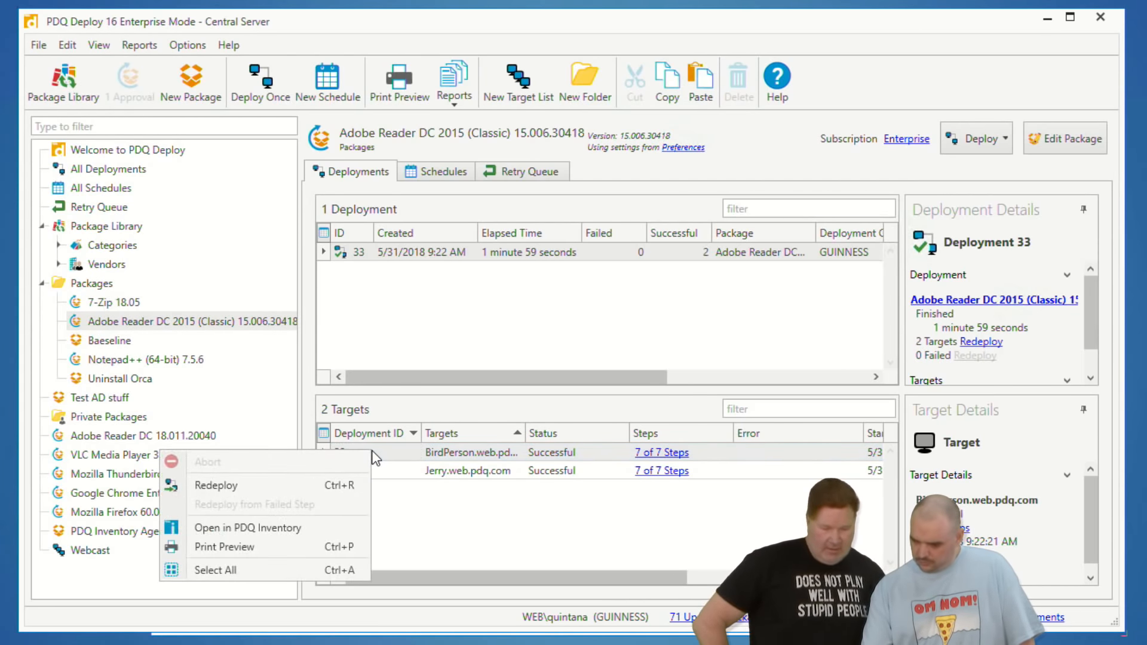
click(260, 485)
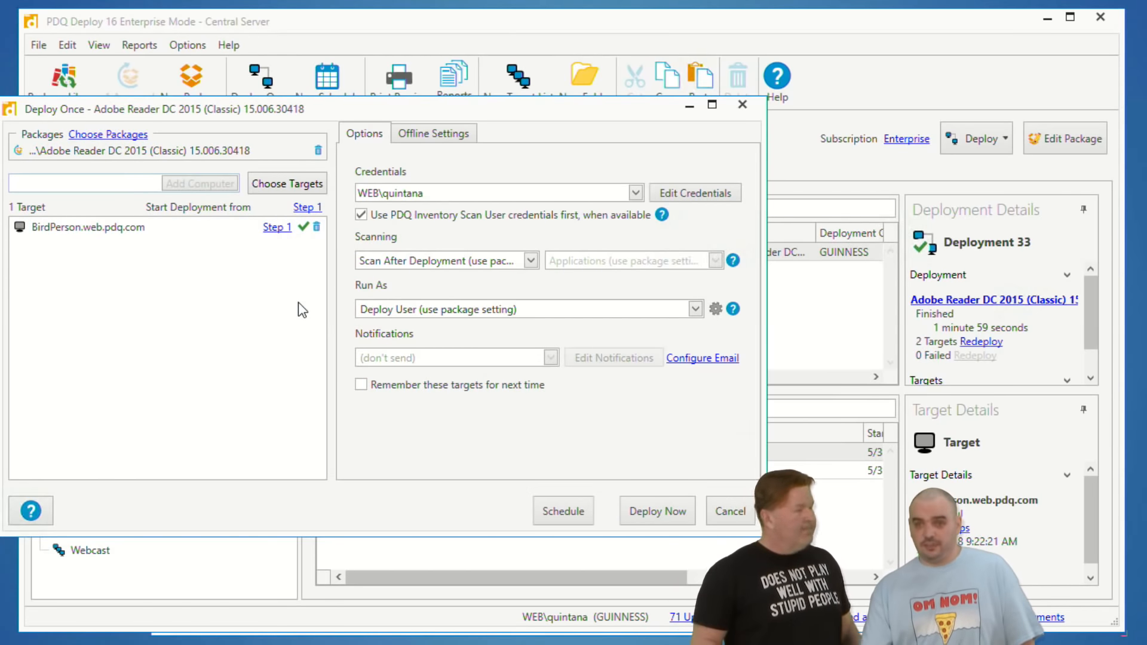
Step: Add the 7-Zip 18.05 package to the BirdPerson redeployment
click(129, 138)
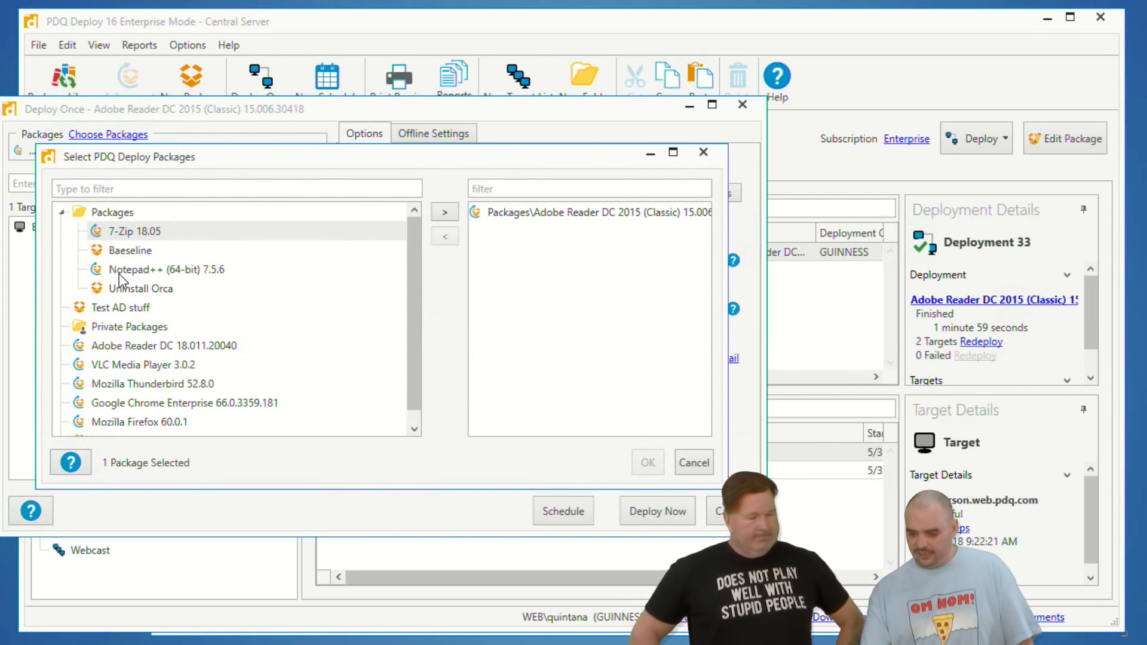
click(131, 233)
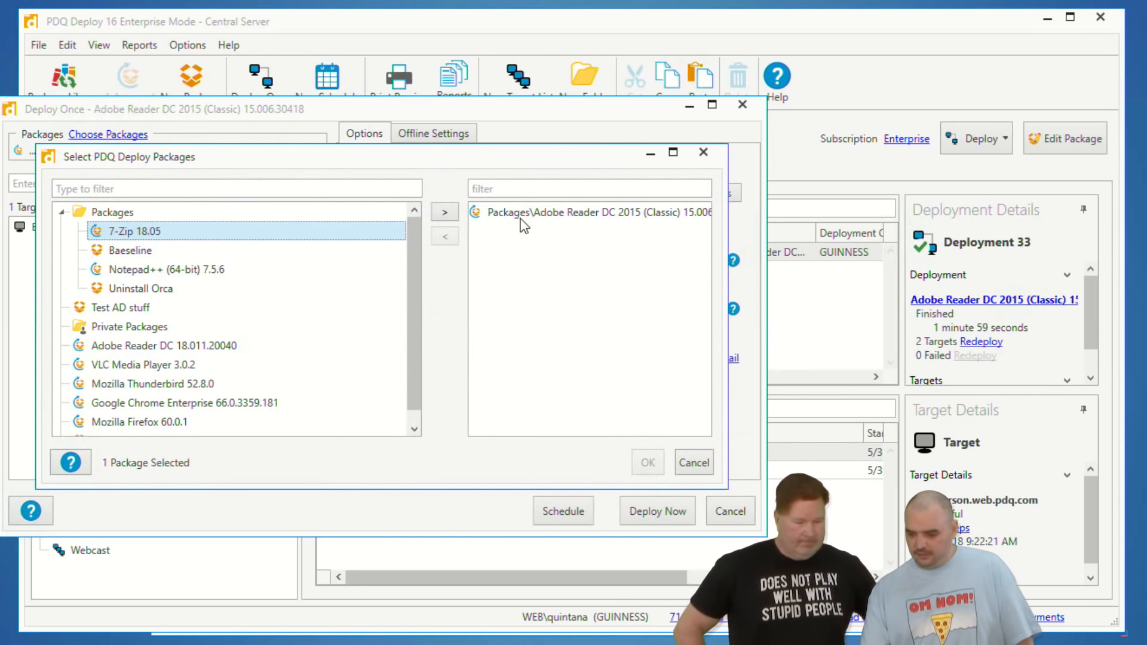
click(437, 214)
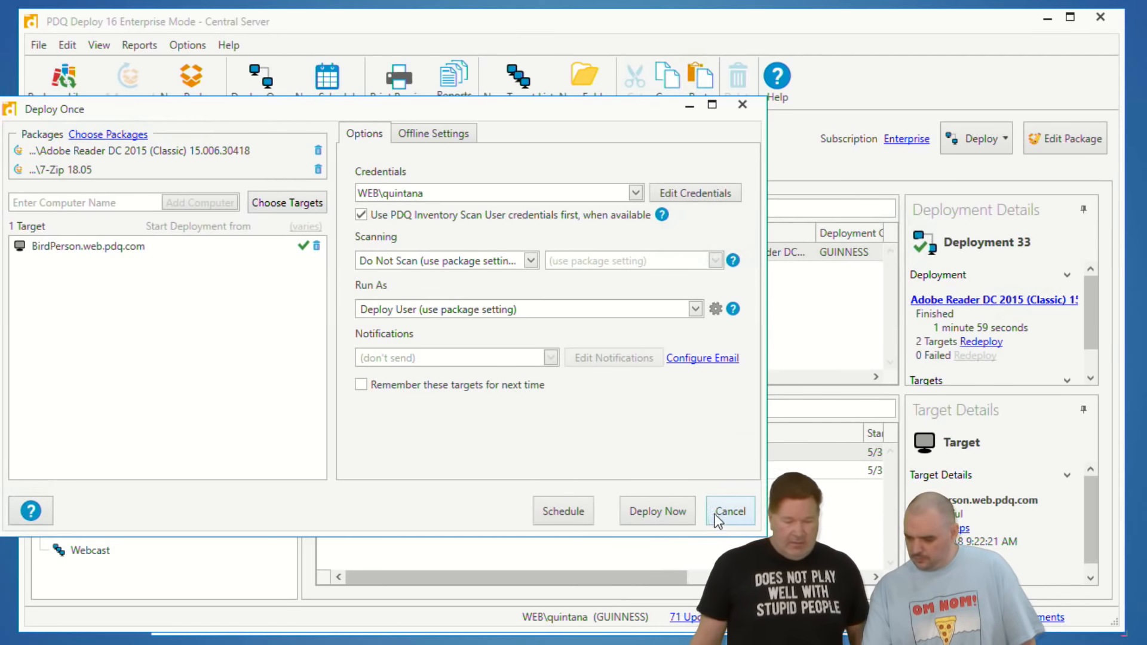
Step: Remove the 7-Zip and Adobe Reader packages from the deployment and cancel it
click(319, 170)
click(318, 152)
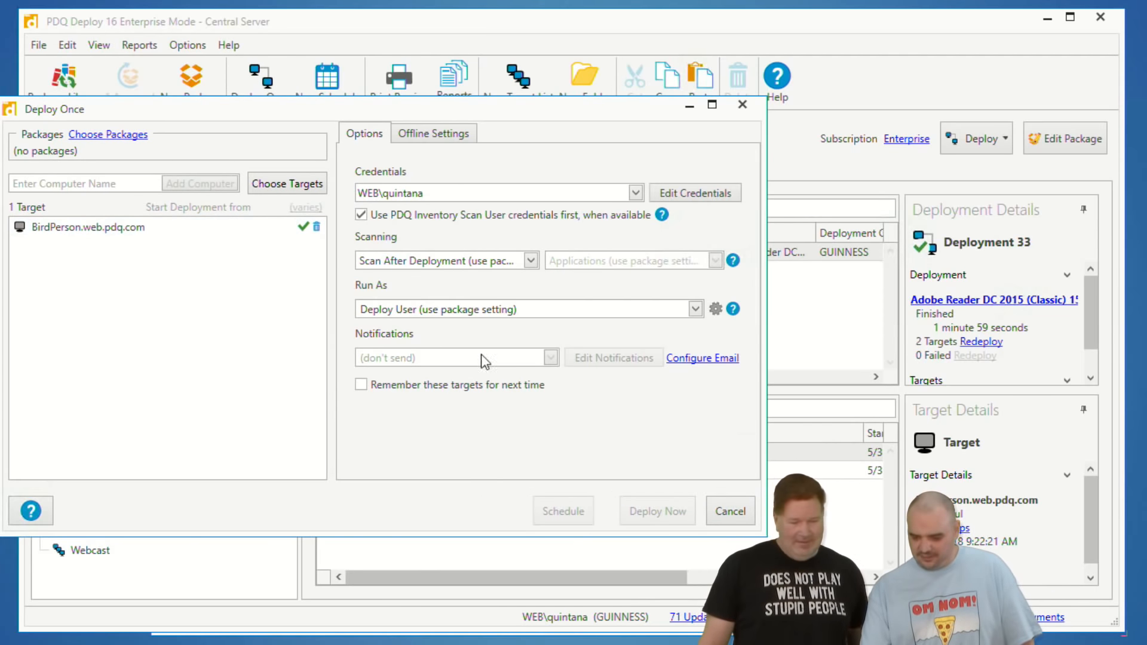
click(729, 506)
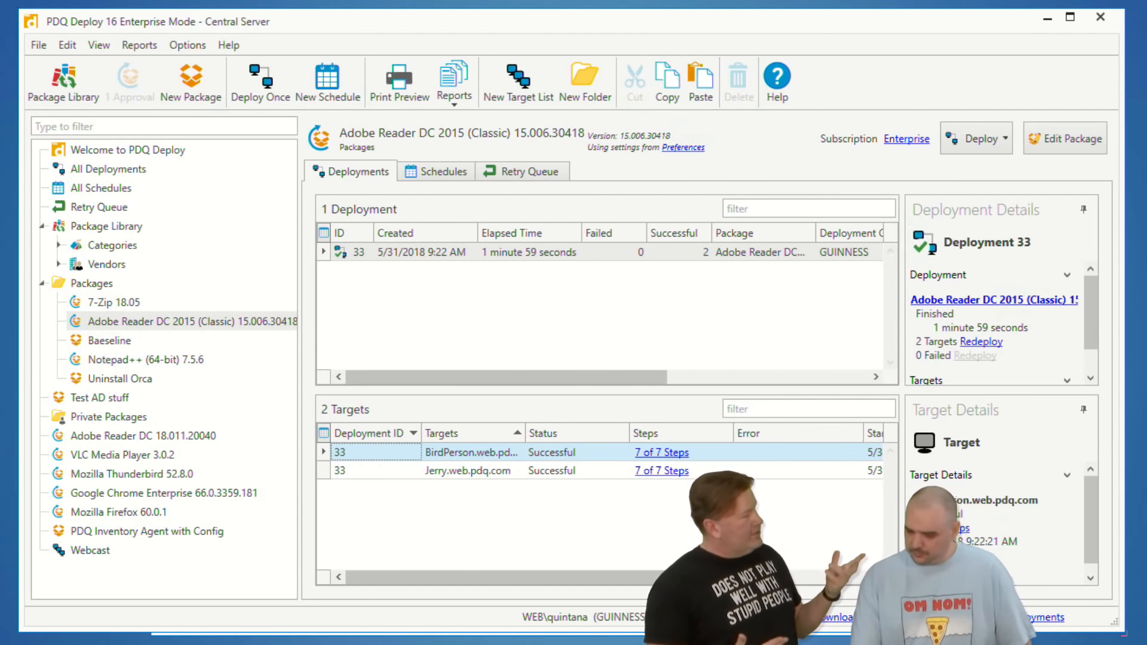
Step: Switch to PDQ Inventory and export the Test collection to the Desktop as File.xml
key(alt+Tab)
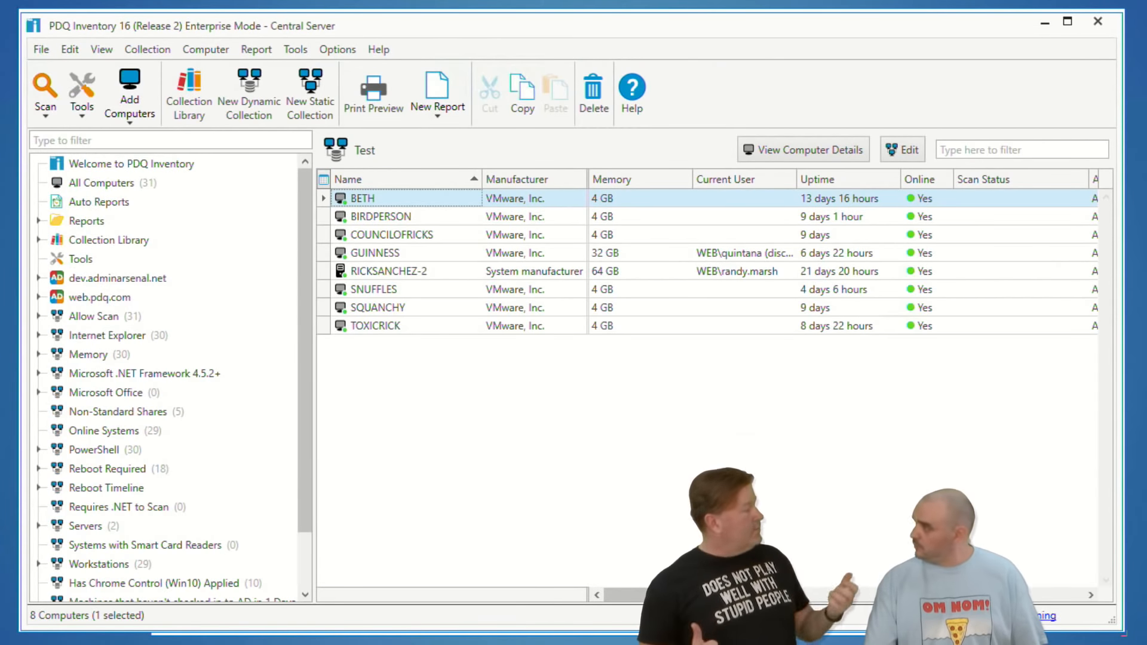
scroll(198, 264, down, 2)
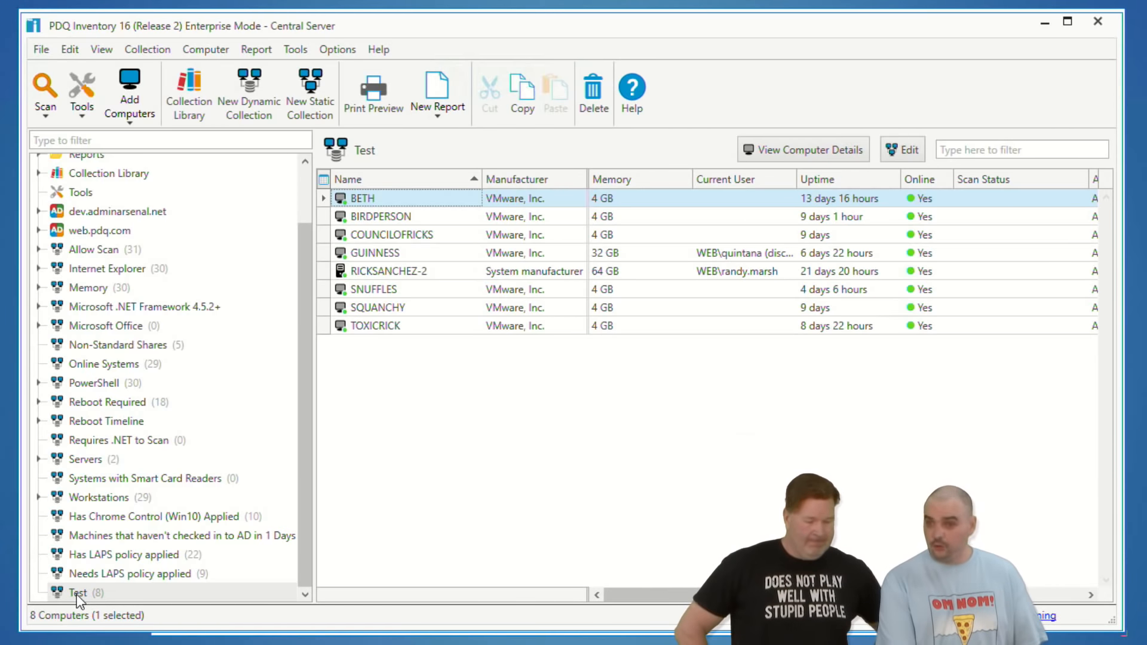
key(ctrl+e)
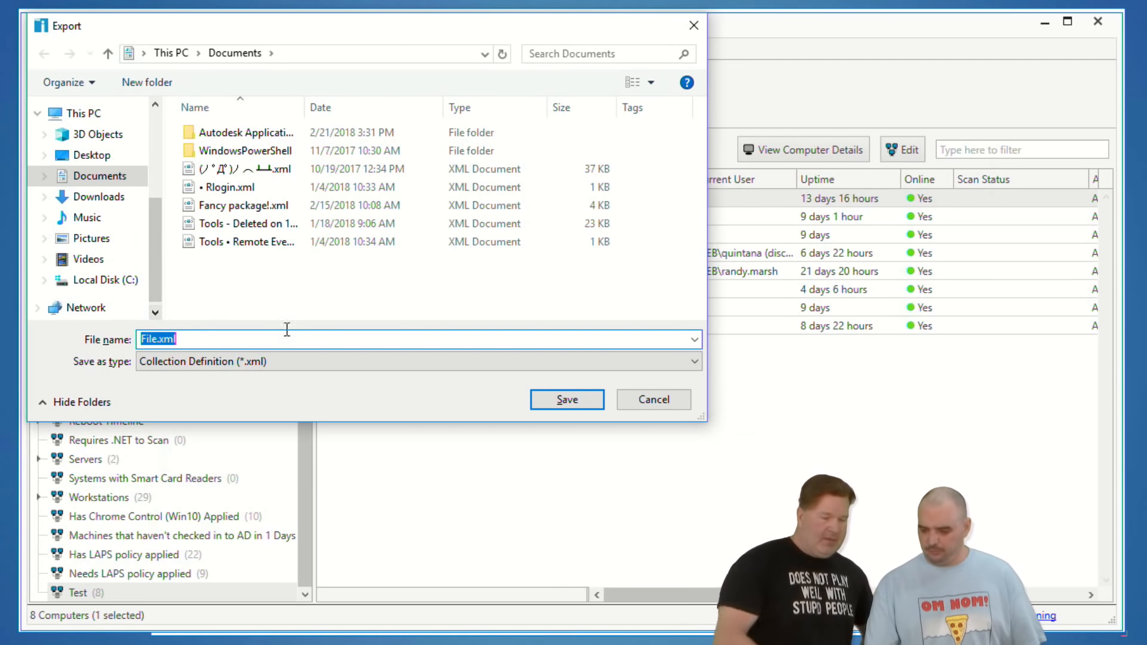
click(92, 160)
click(547, 393)
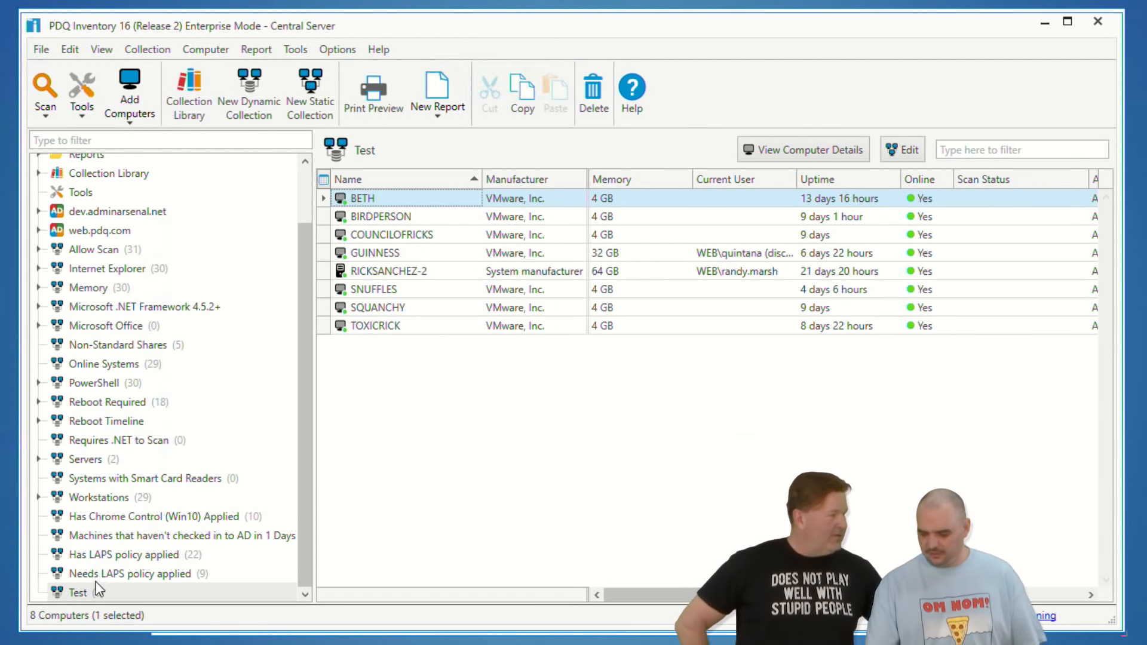
Step: Delete the Test dynamic collection and confirm the deletion
click(71, 595)
key(Delete)
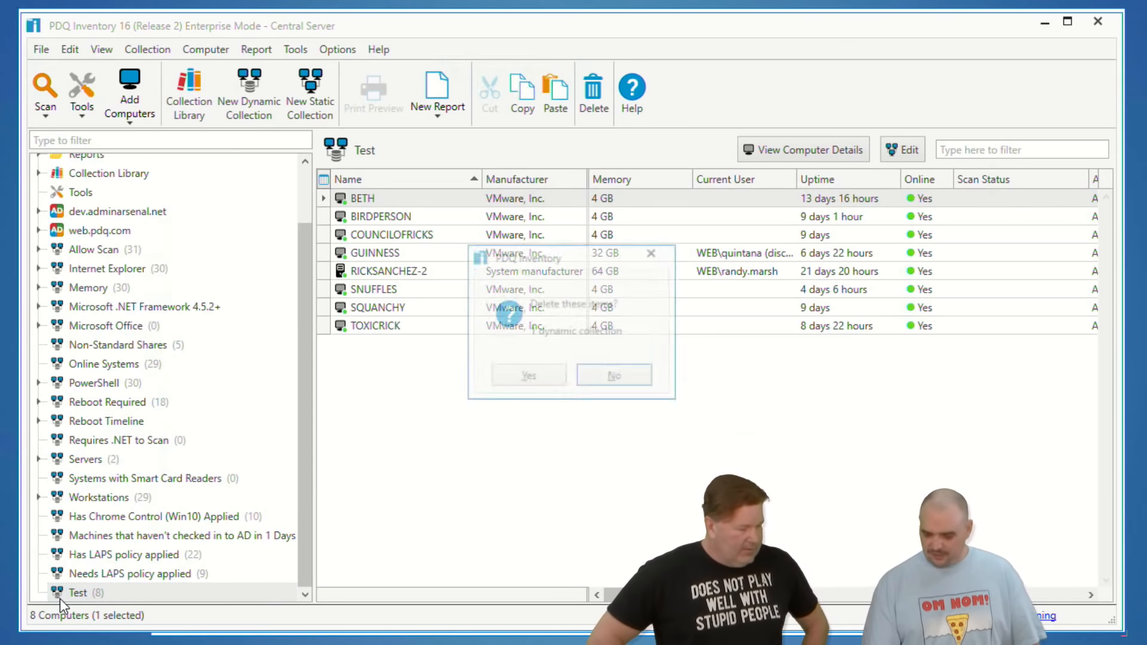
click(511, 370)
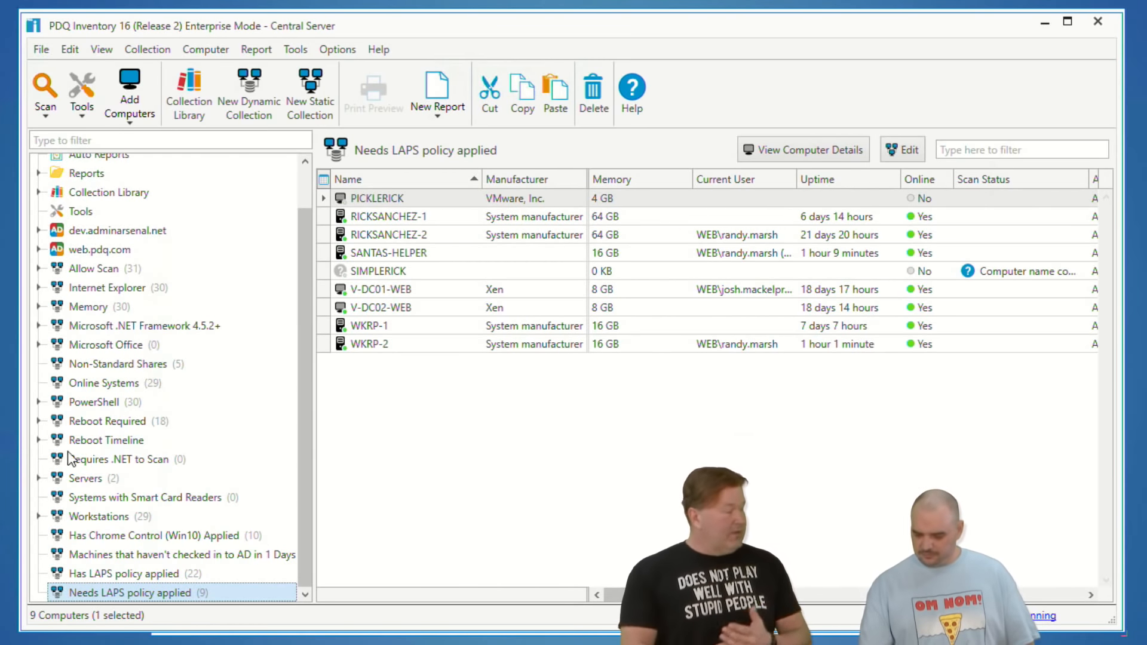
Step: Import the collection from File.xml on the Desktop and display the imported Test collection's computers
click(419, 485)
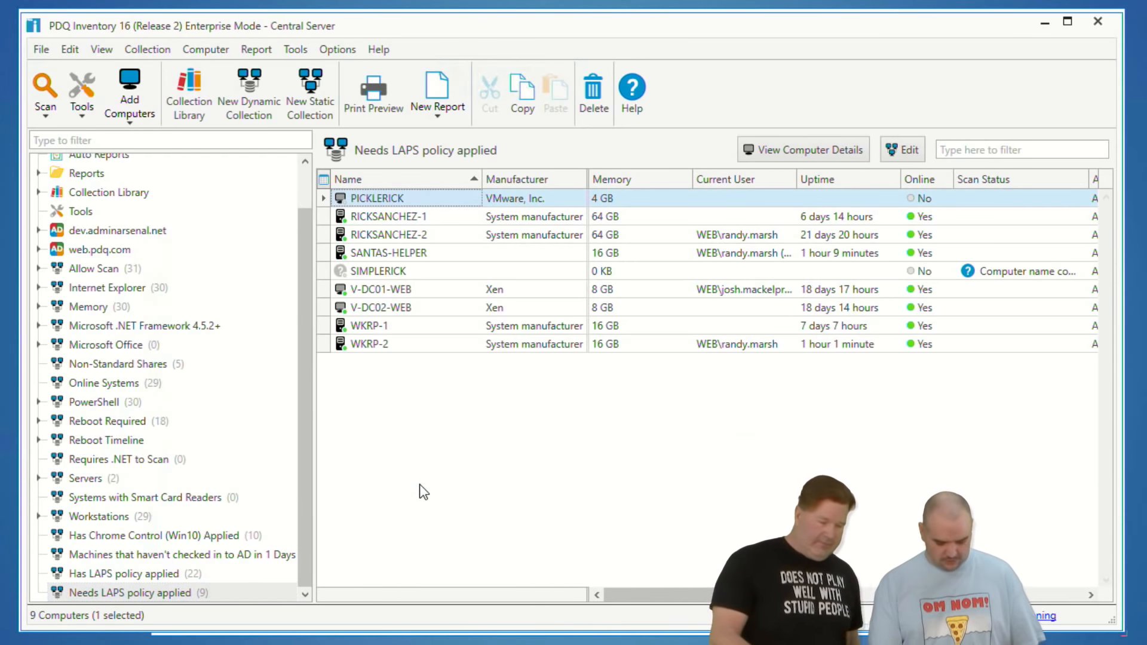
key(ctrl+i)
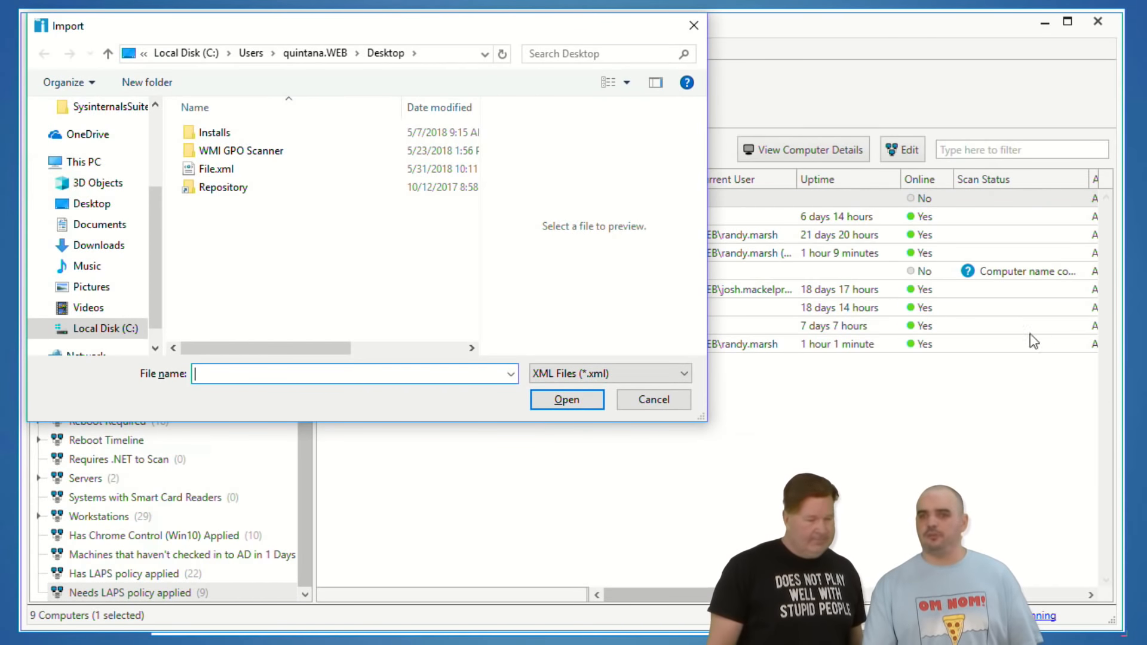
click(234, 164)
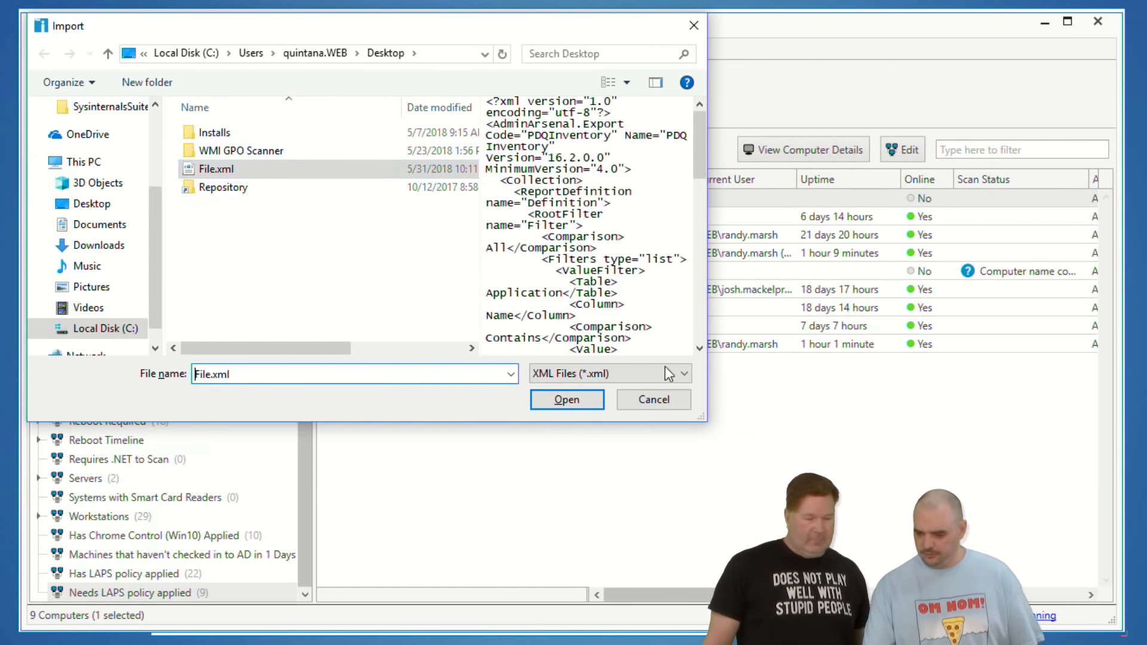
click(561, 399)
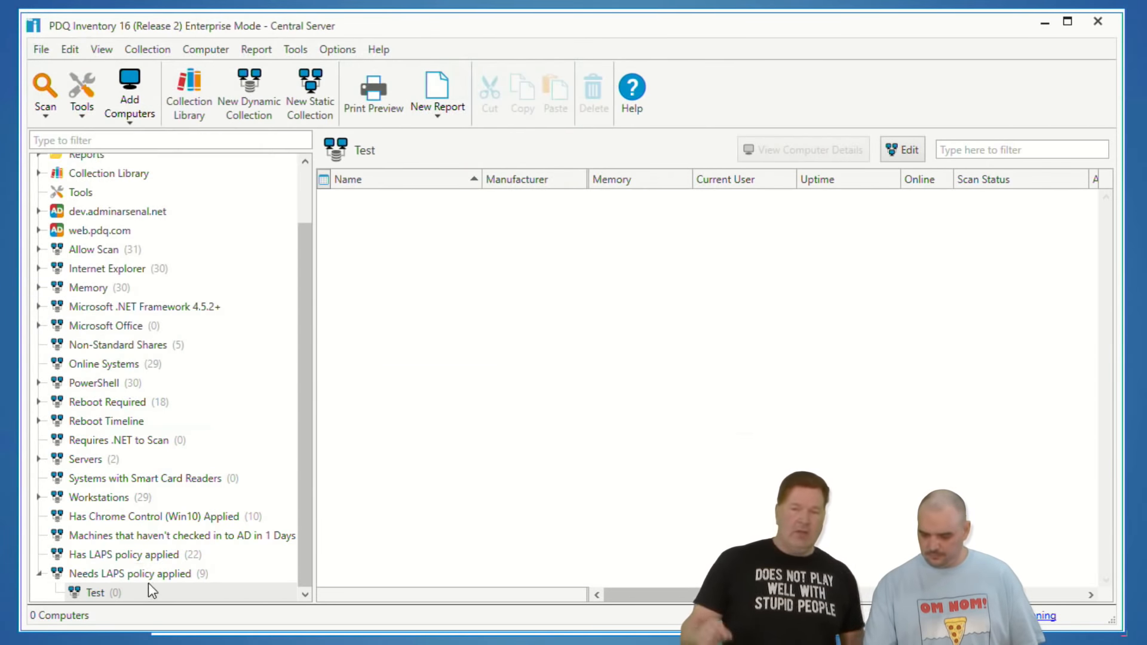
click(108, 597)
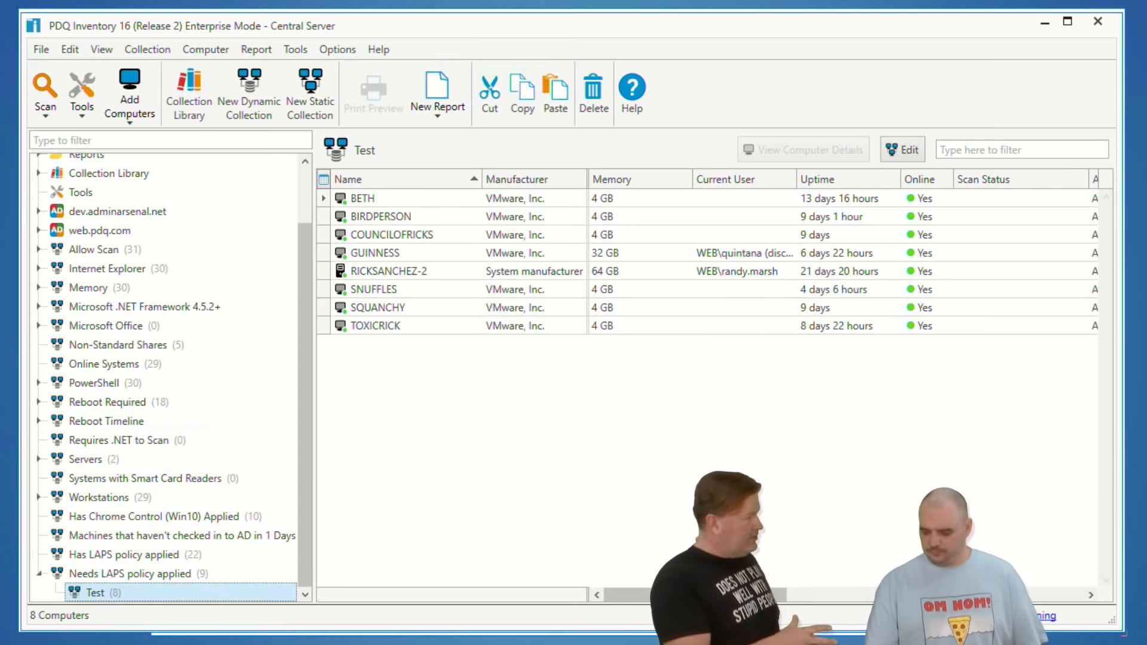
Step: Switch to PDQ Deploy and export the Notepad++ (64-bit) 7.5.6 package to the Desktop as Notepad++ (64-bit) 7.5.6.xml
key(alt+Tab)
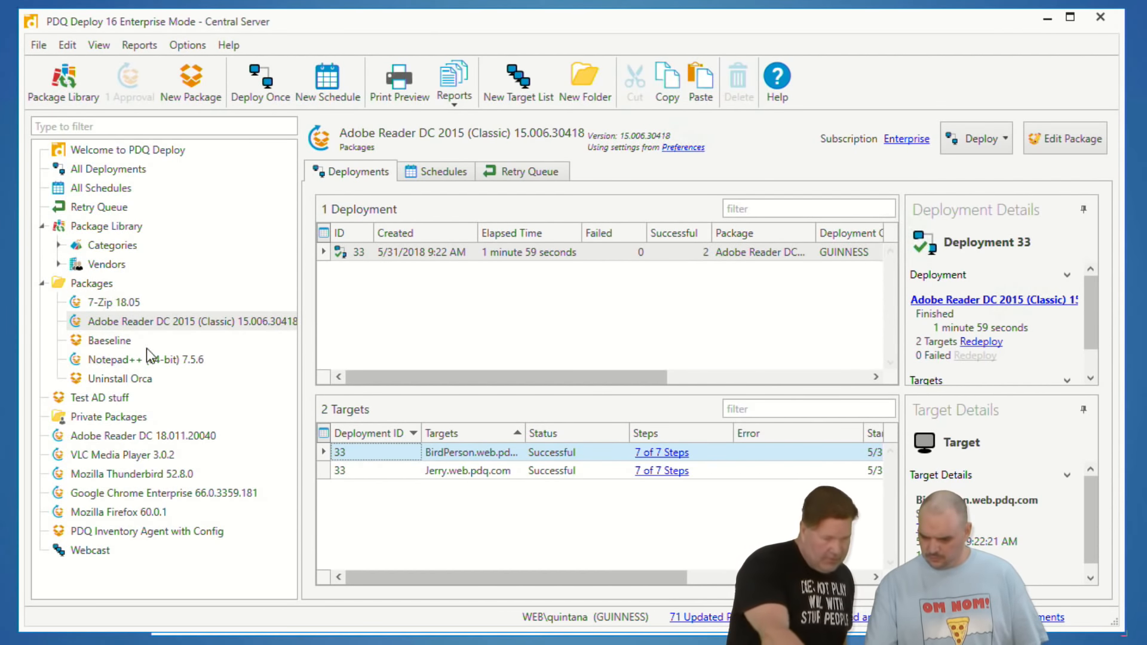
click(127, 360)
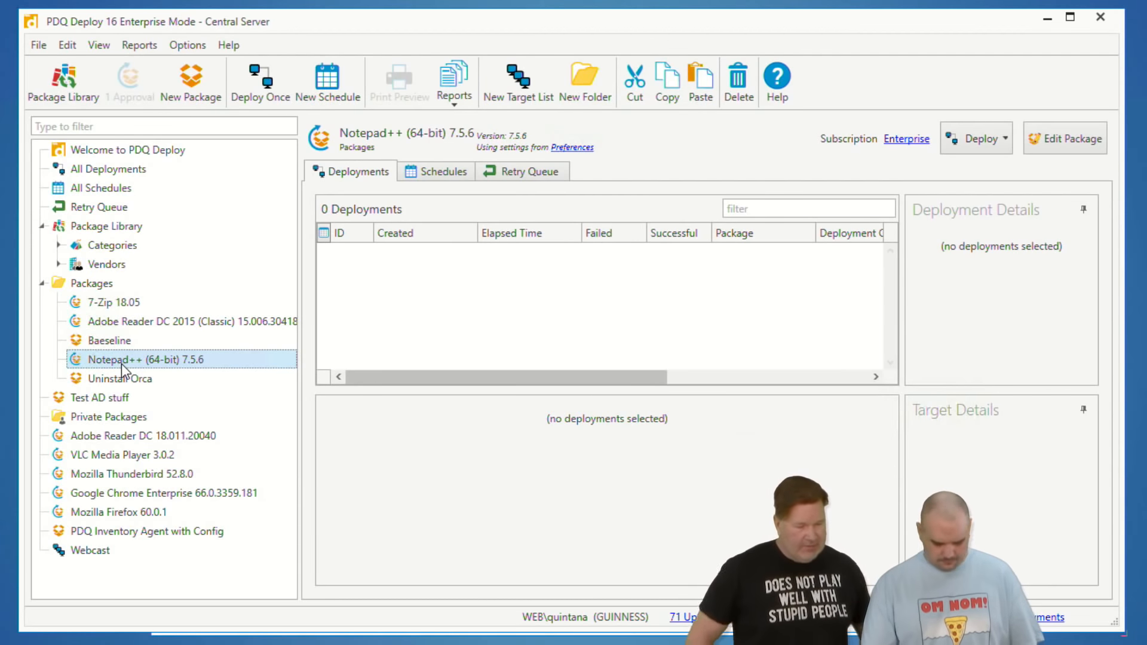
right_click(96, 383)
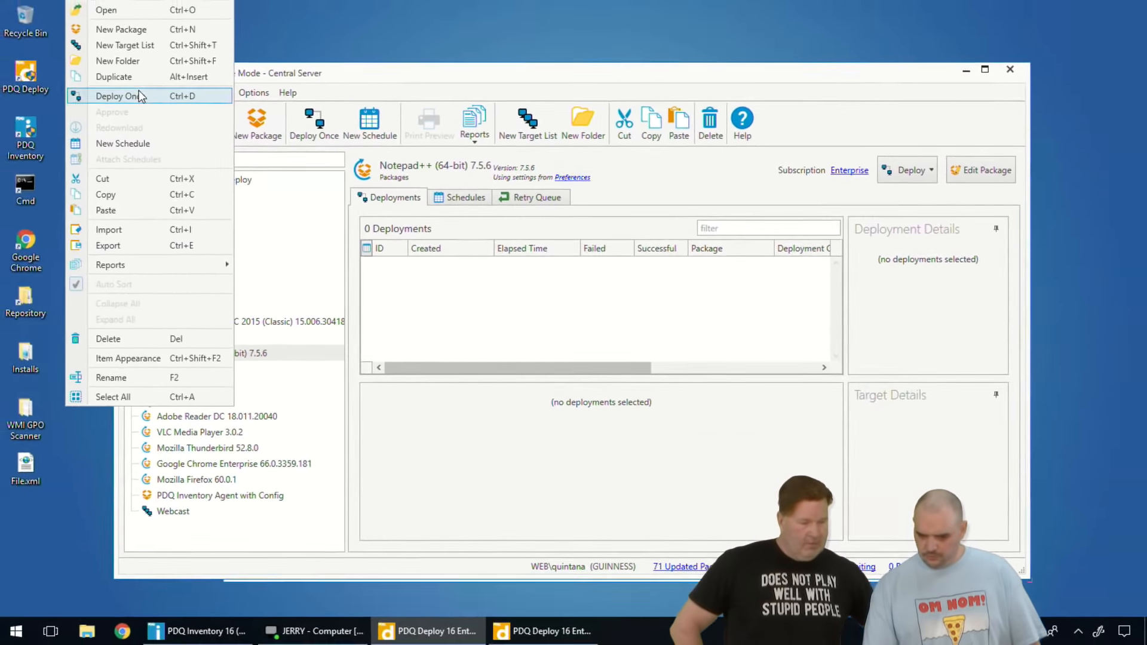
click(115, 248)
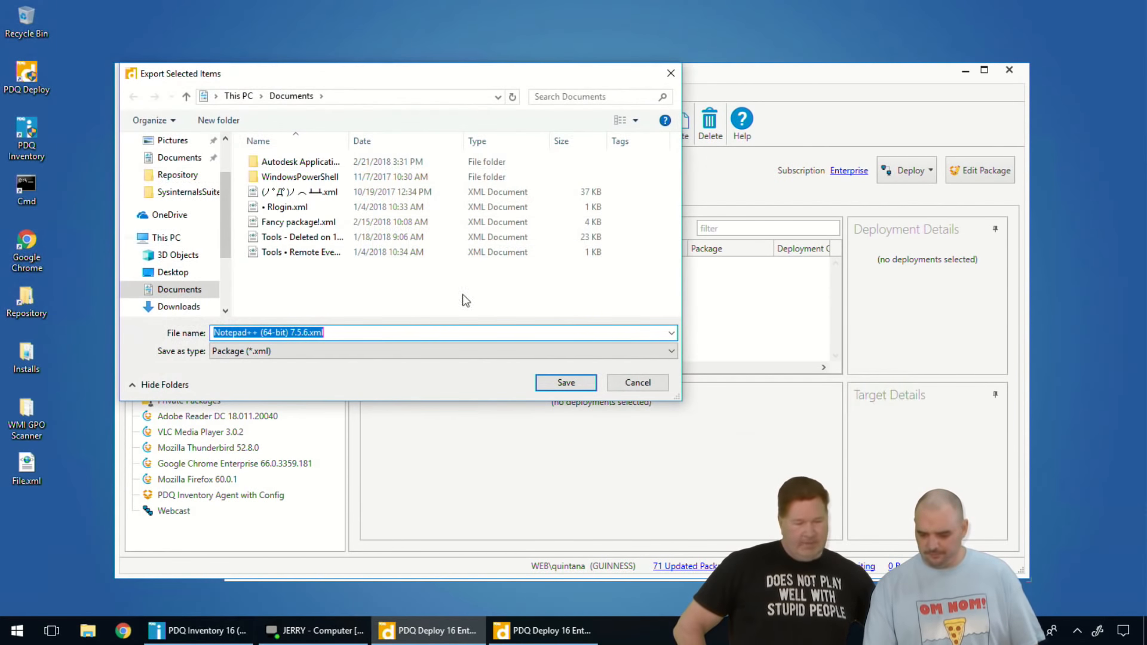
click(172, 272)
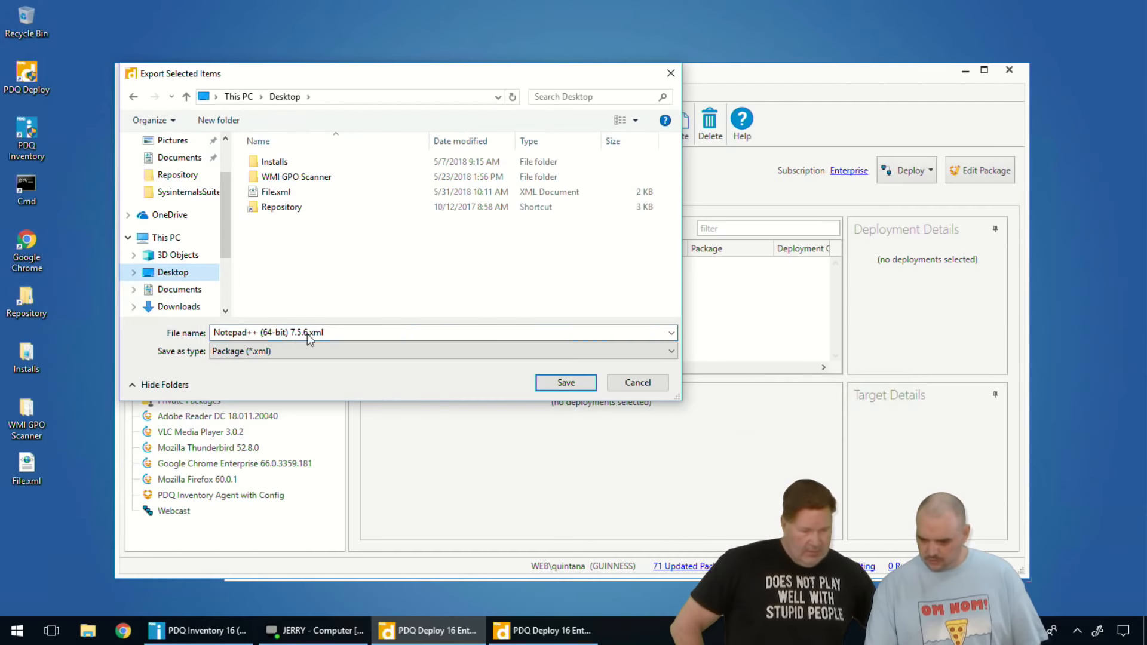
click(548, 387)
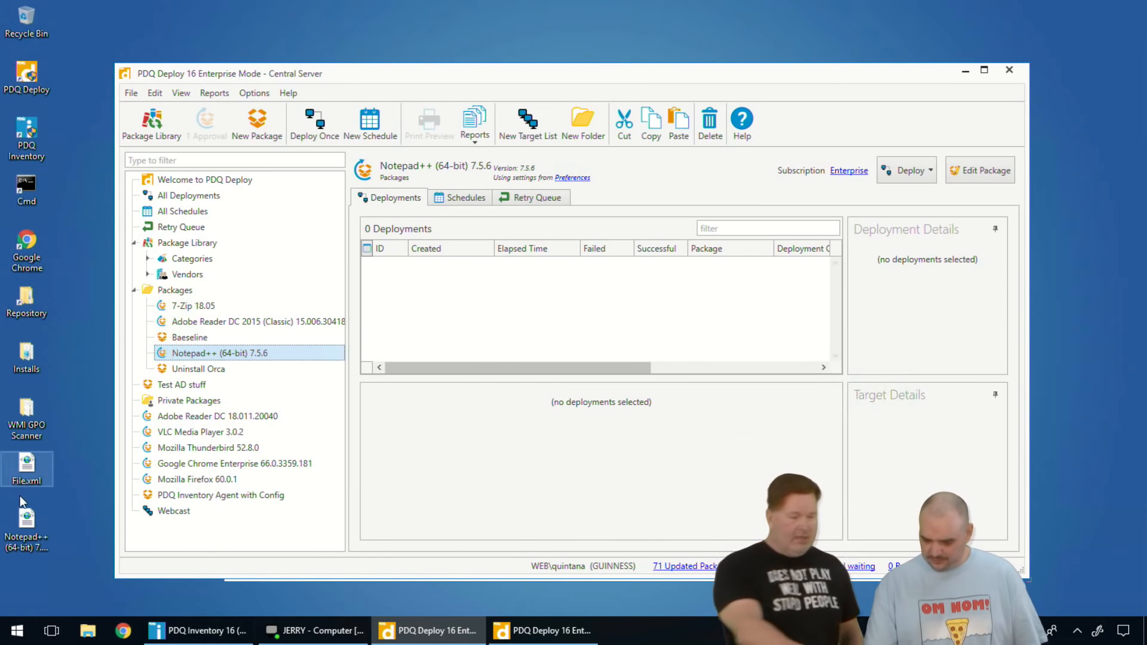
Step: Check the file properties of the exported Notepad++ (64-bit) 7.5.6.xml on the desktop and close them
click(26, 522)
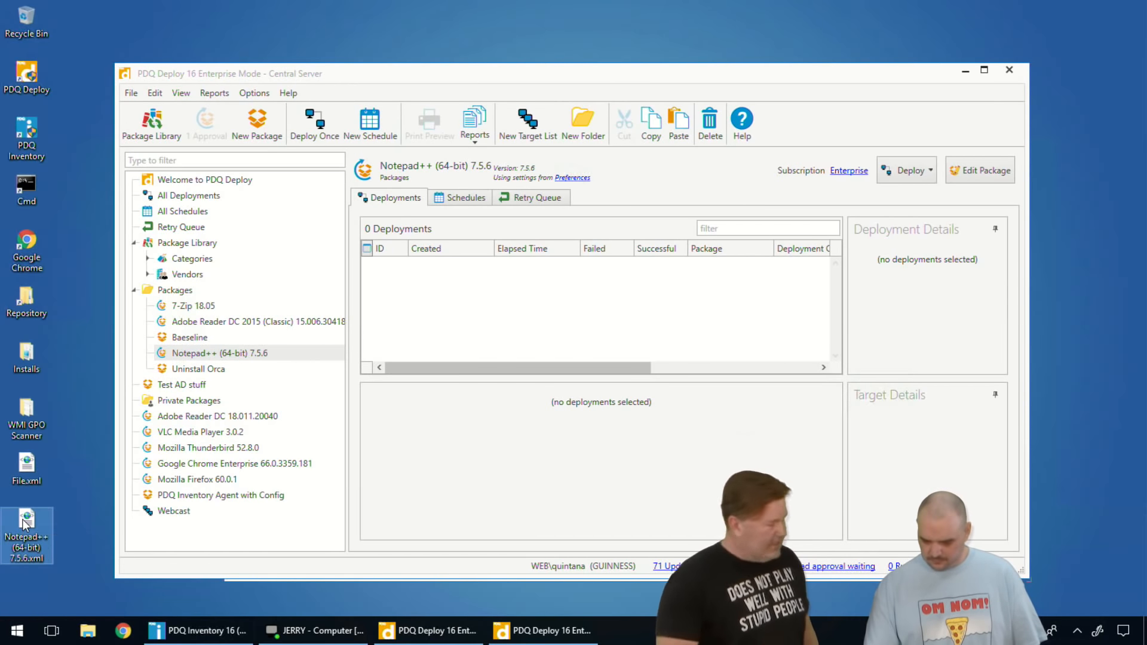
right_click(26, 523)
click(42, 509)
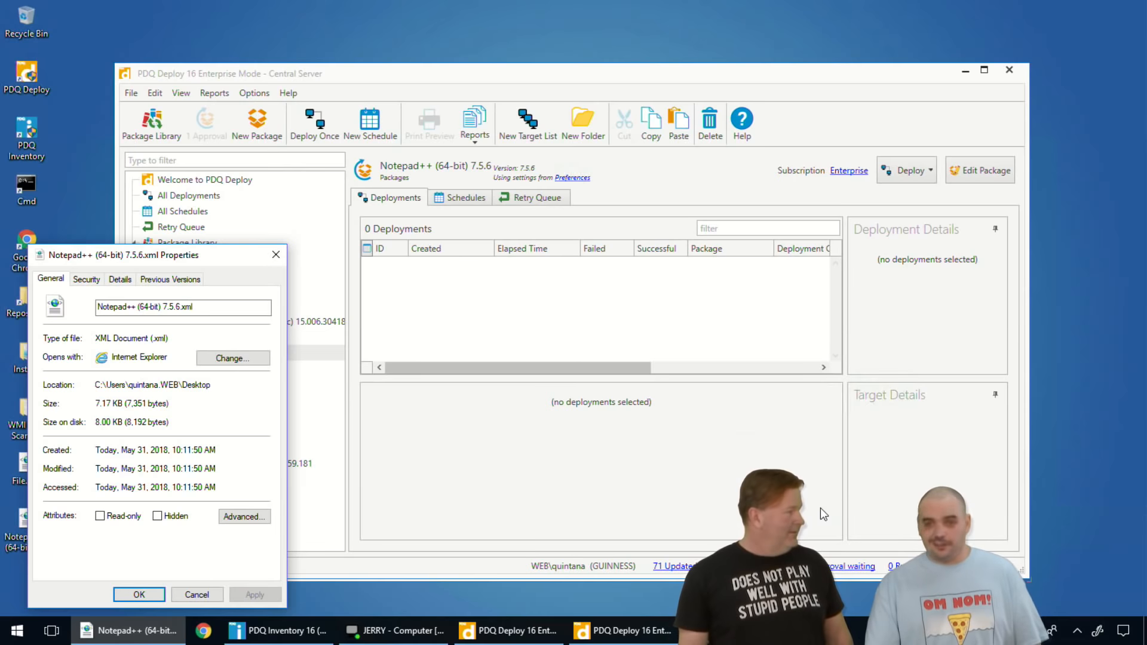
click(198, 595)
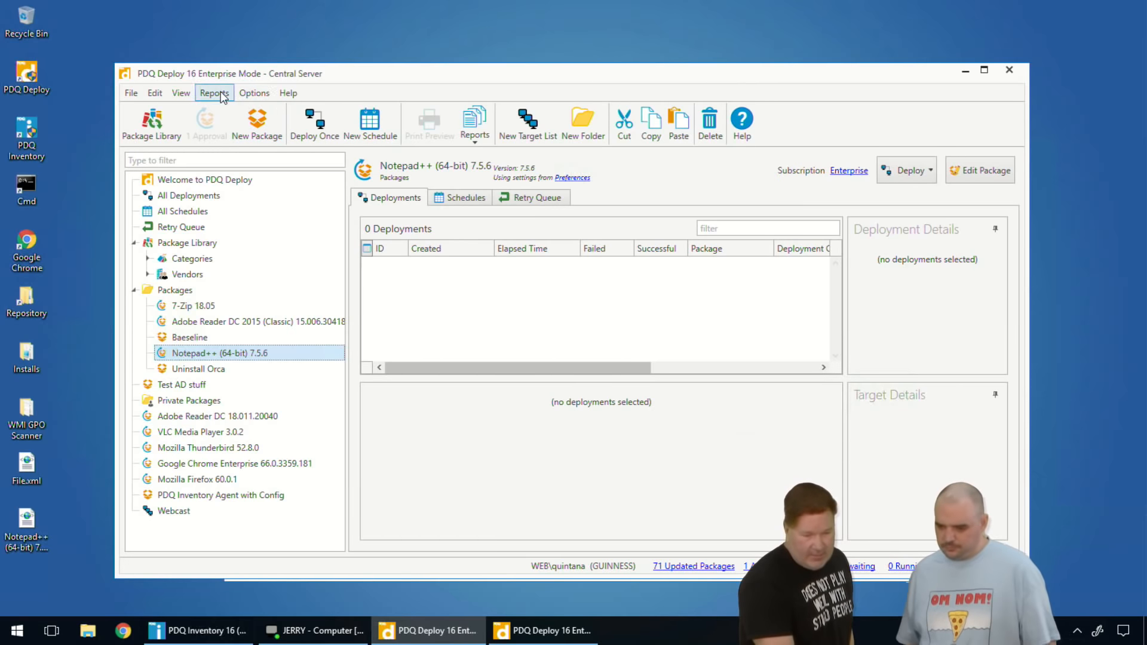
Step: Open the Repository preferences of PDQ Deploy and browse for the repository path
click(255, 94)
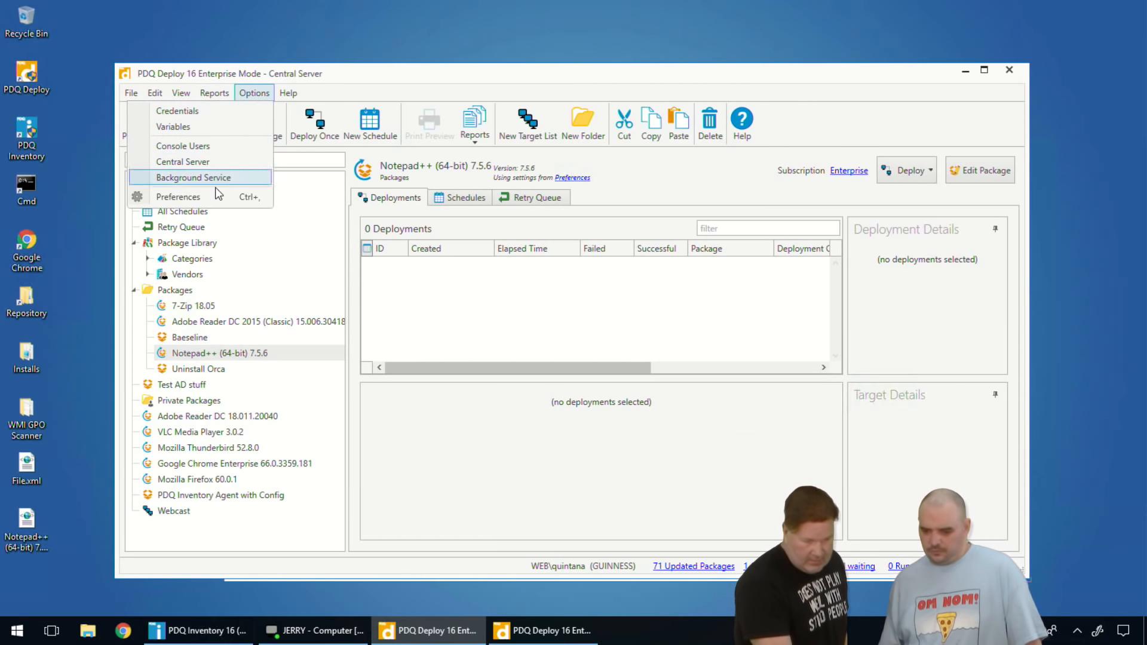
click(245, 197)
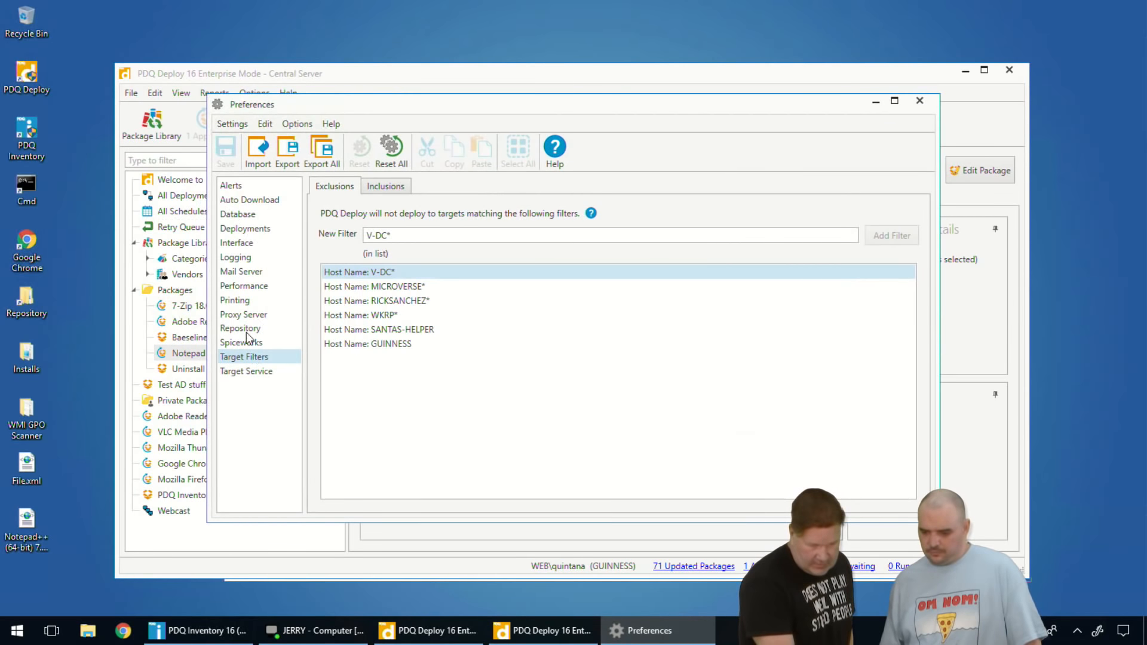
click(251, 330)
click(918, 207)
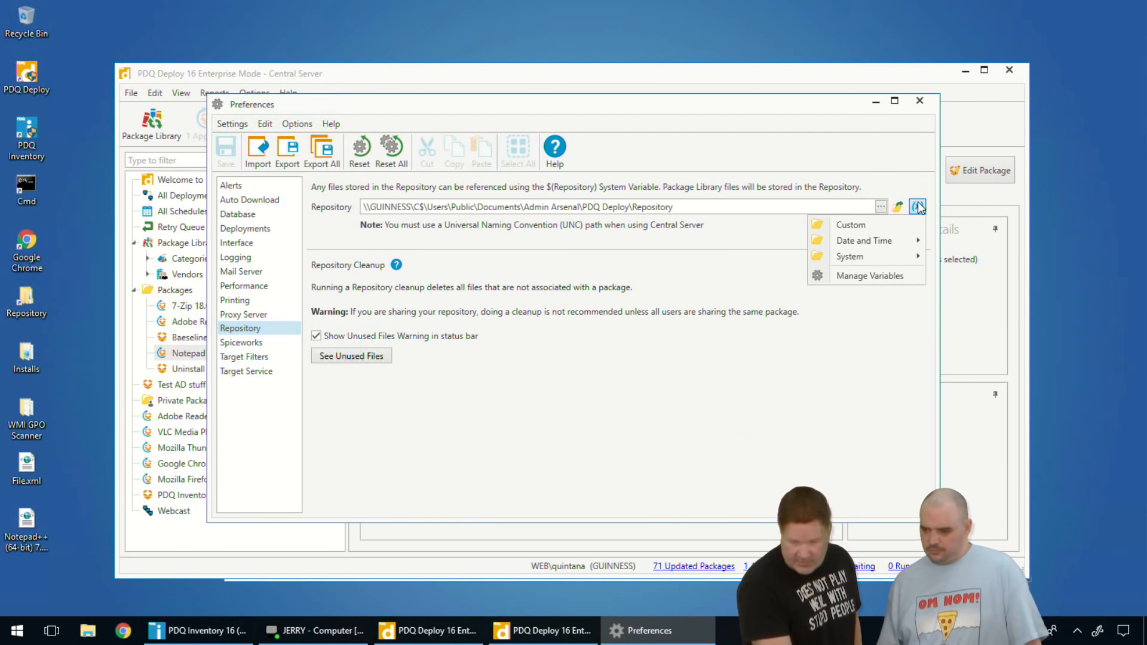
click(880, 206)
click(880, 206)
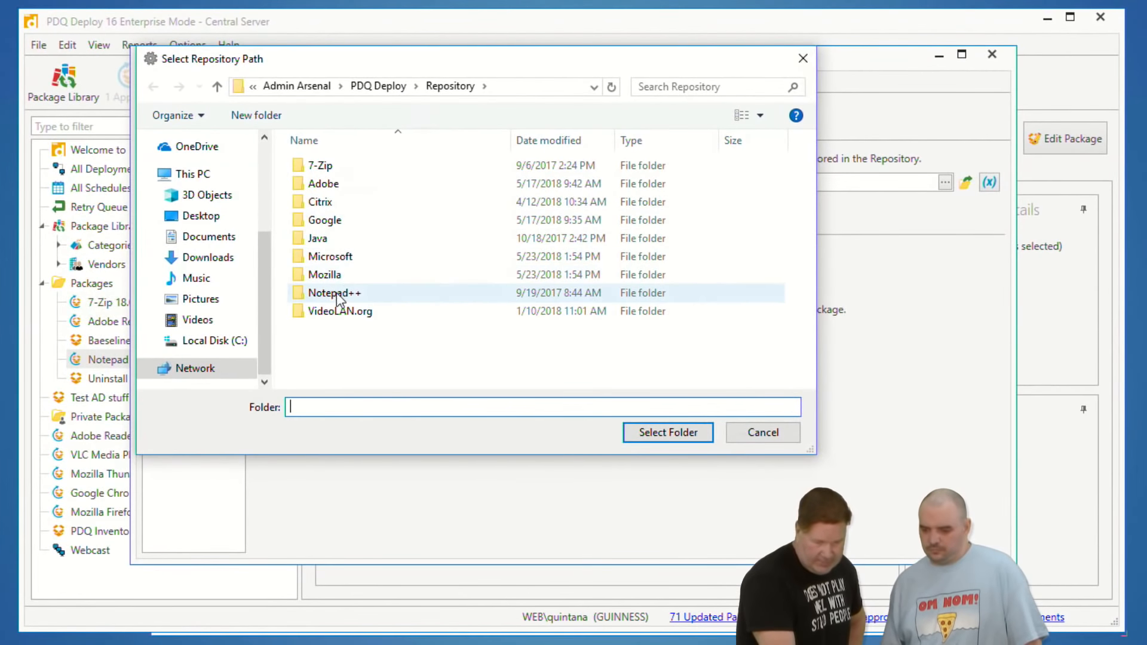
Step: Look through the Notepad++ and 7-Zip folders of the repository and cancel the path selection
double_click(369, 297)
double_click(337, 174)
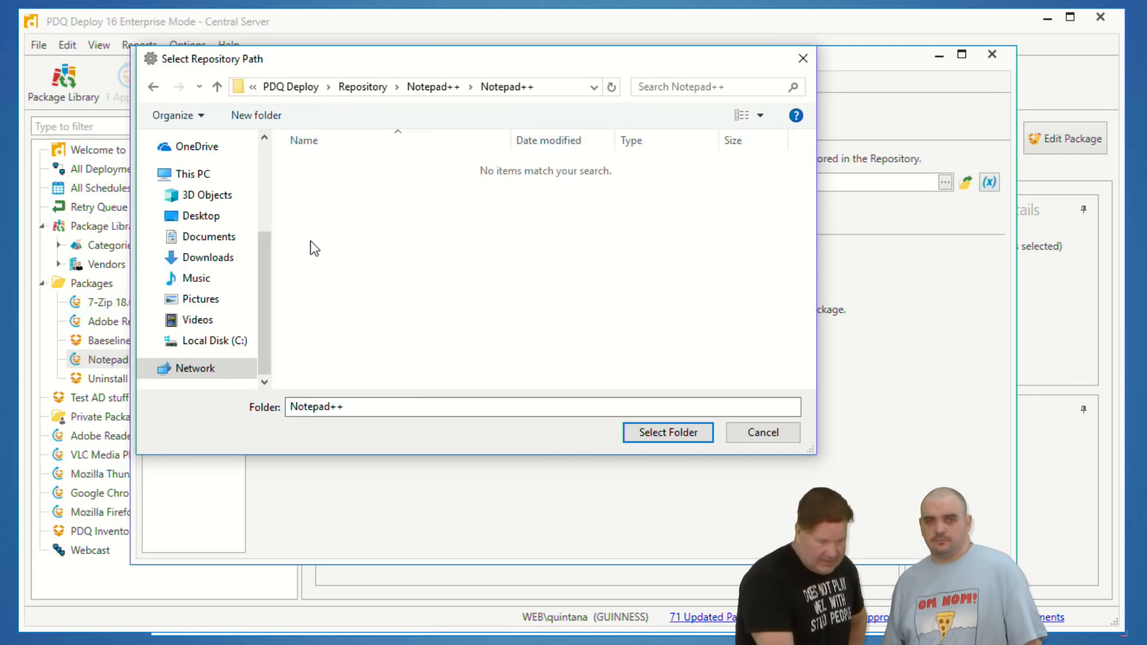
click(445, 87)
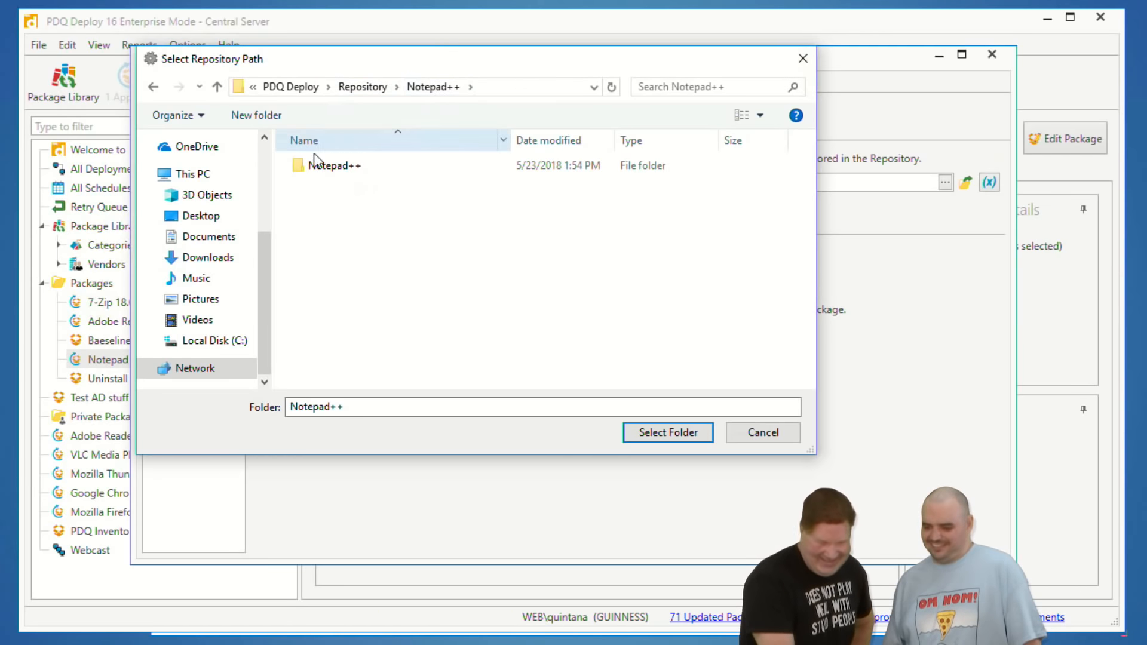
click(360, 92)
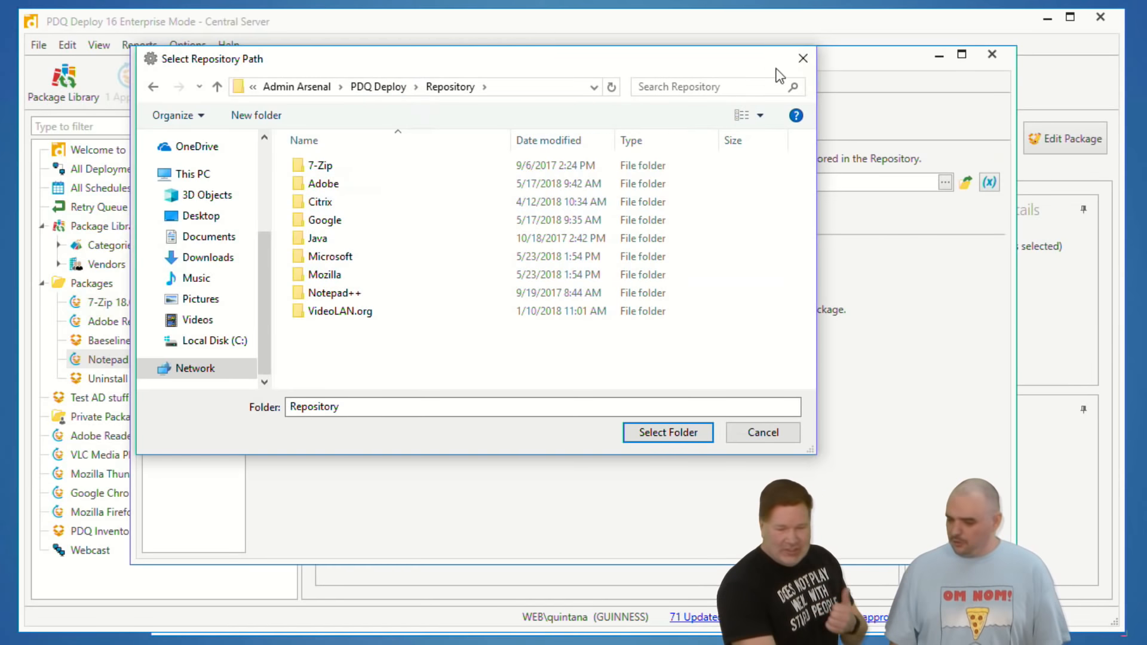
double_click(315, 166)
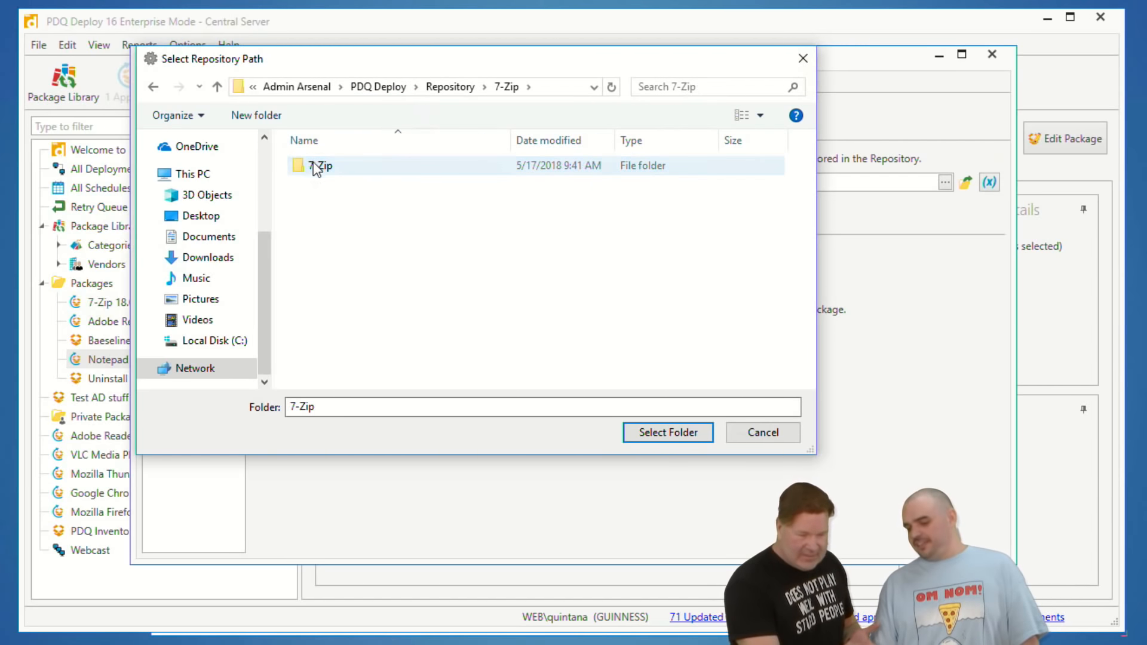
double_click(314, 167)
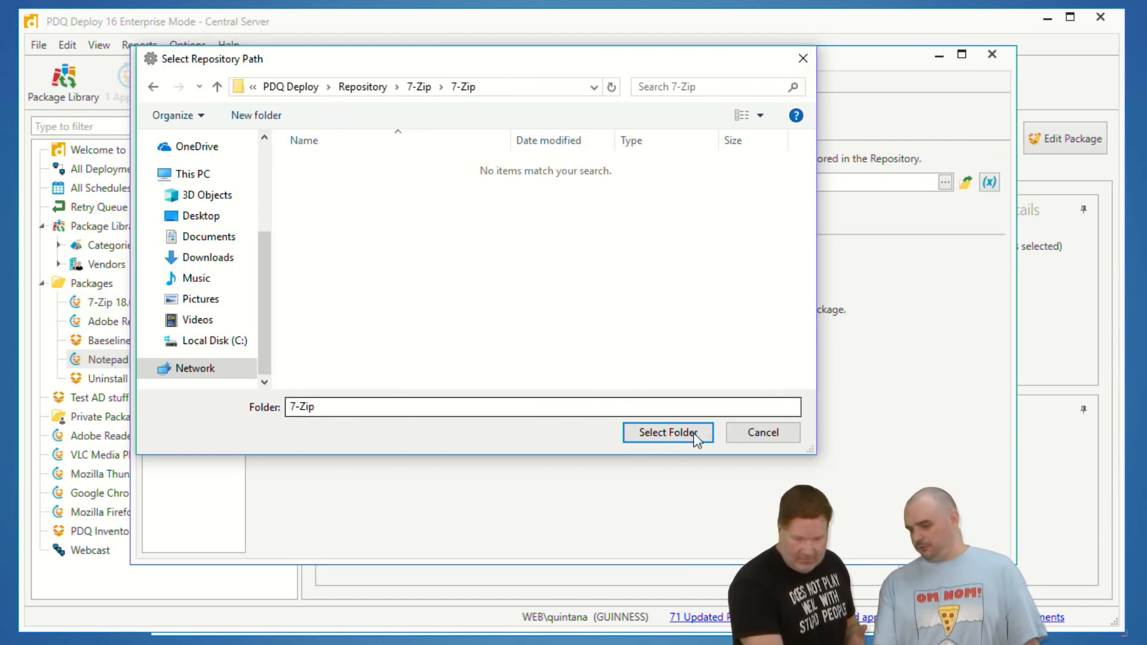
click(759, 430)
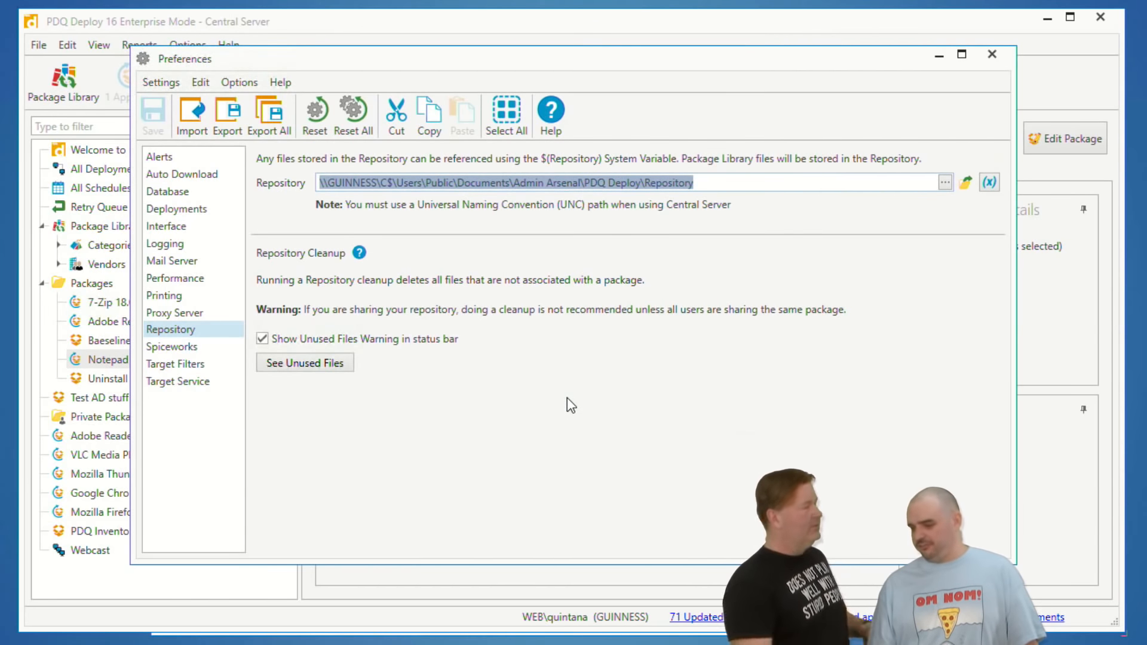
Step: Open the repository in File Explorer, inspect the inner Notepad++ folder for its installer, and close the window
click(965, 185)
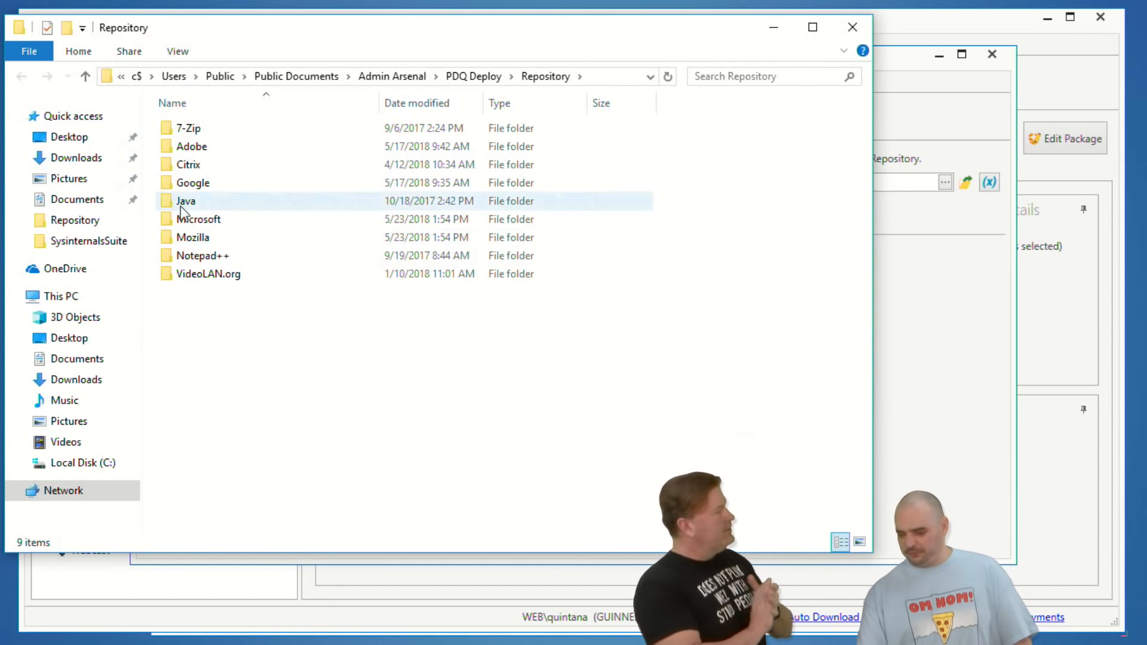
double_click(205, 255)
double_click(202, 127)
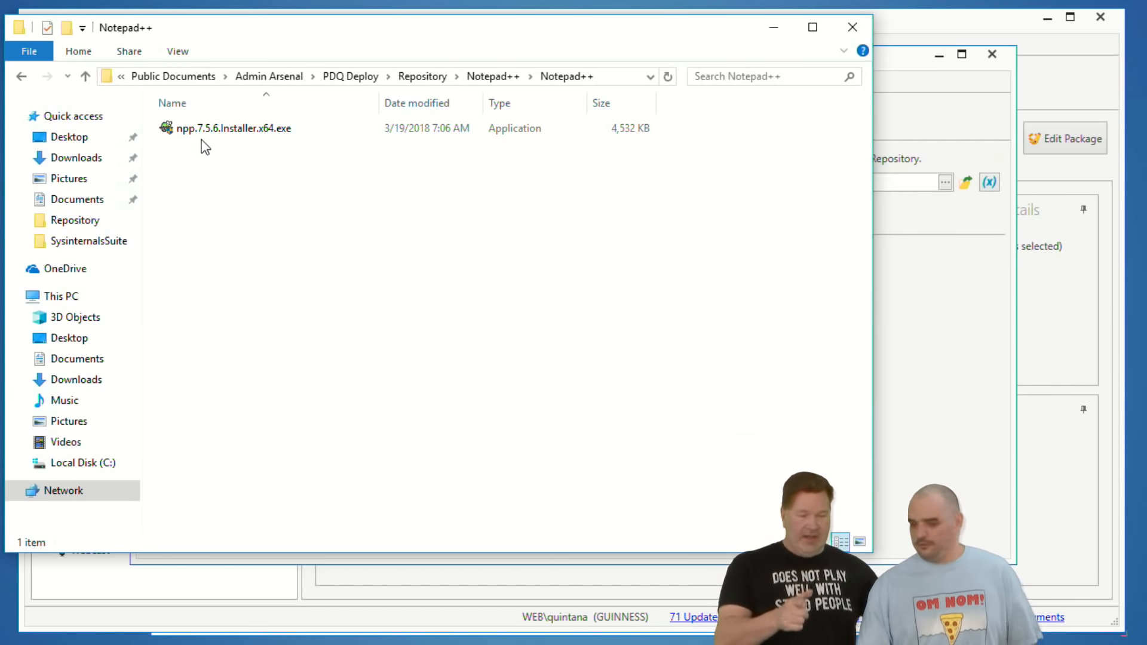
click(858, 35)
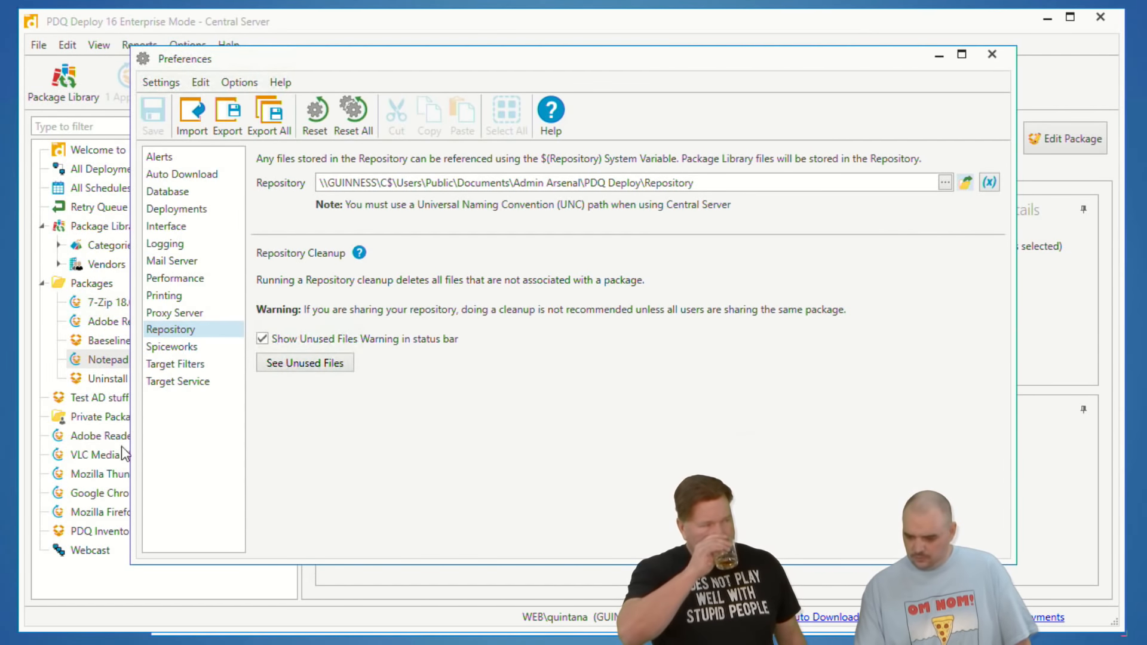
Step: Review the repository's unused files and close the Repository Cleanup window without deleting any
click(334, 370)
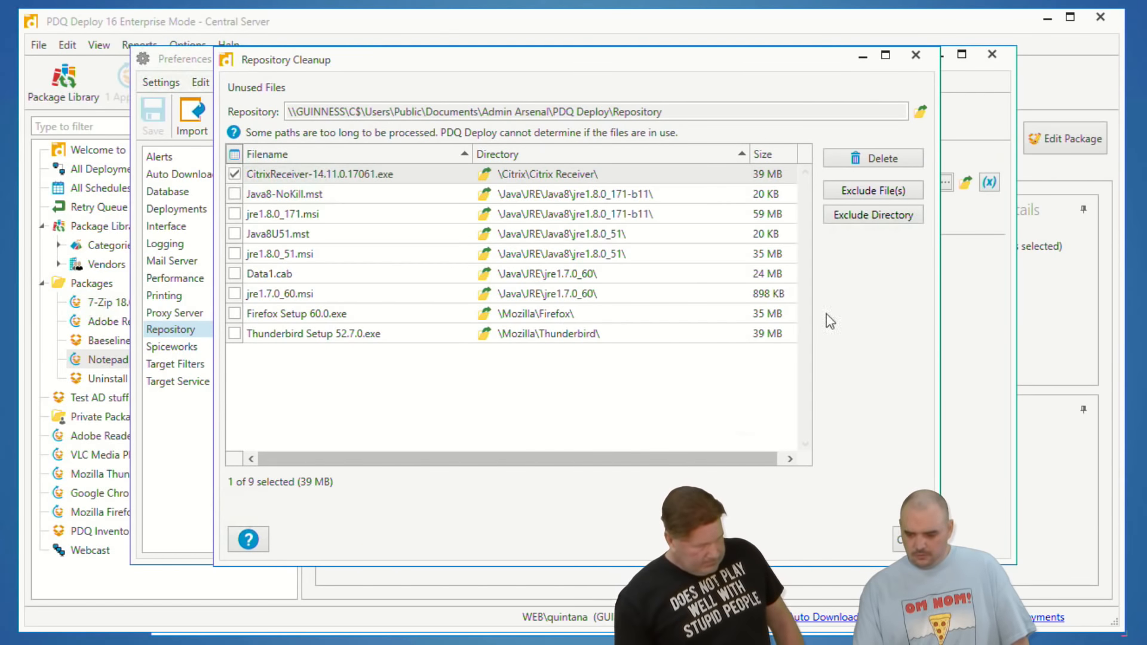
click(913, 539)
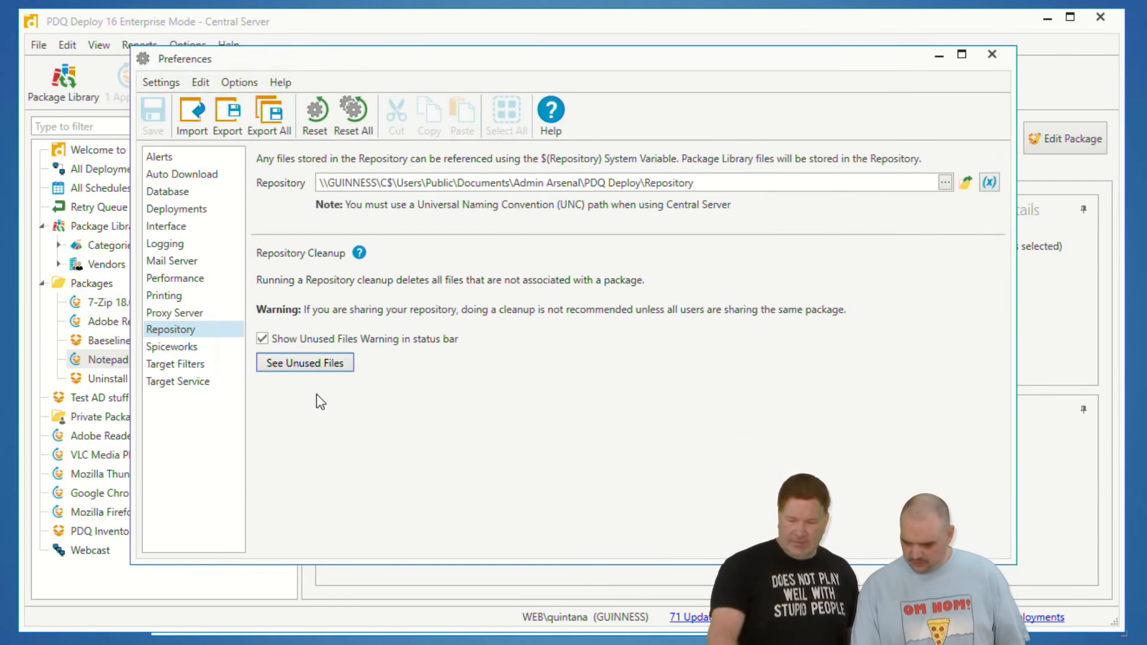
mouse_move(321, 384)
mouse_down()
mouse_move(248, 362)
mouse_move(316, 382)
mouse_up()
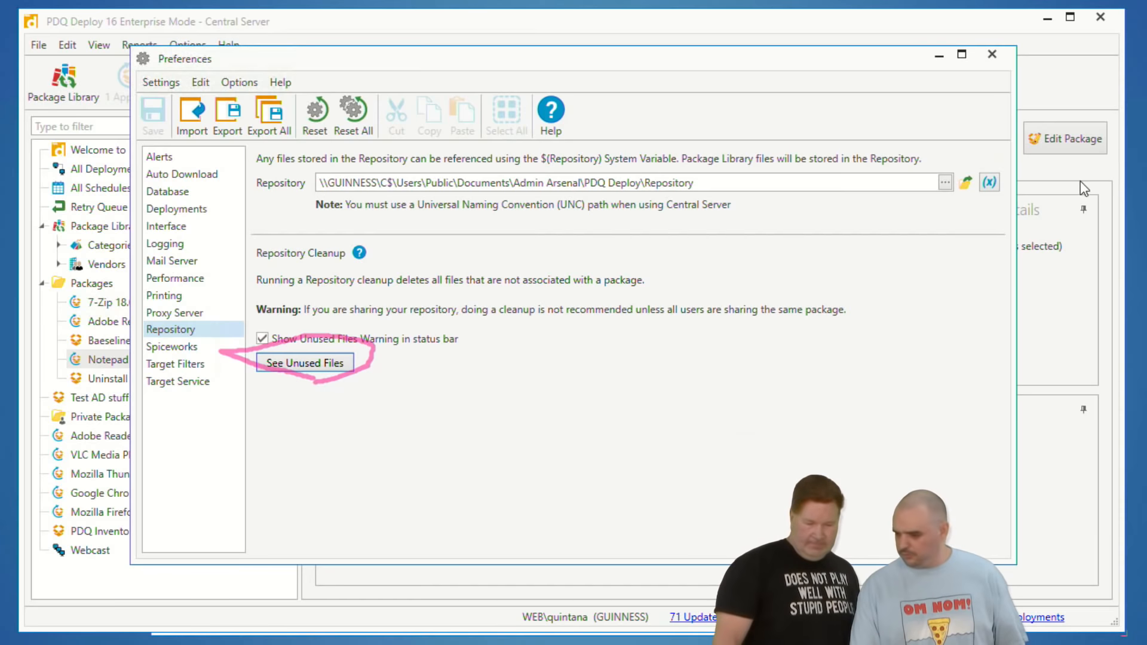
key(Escape)
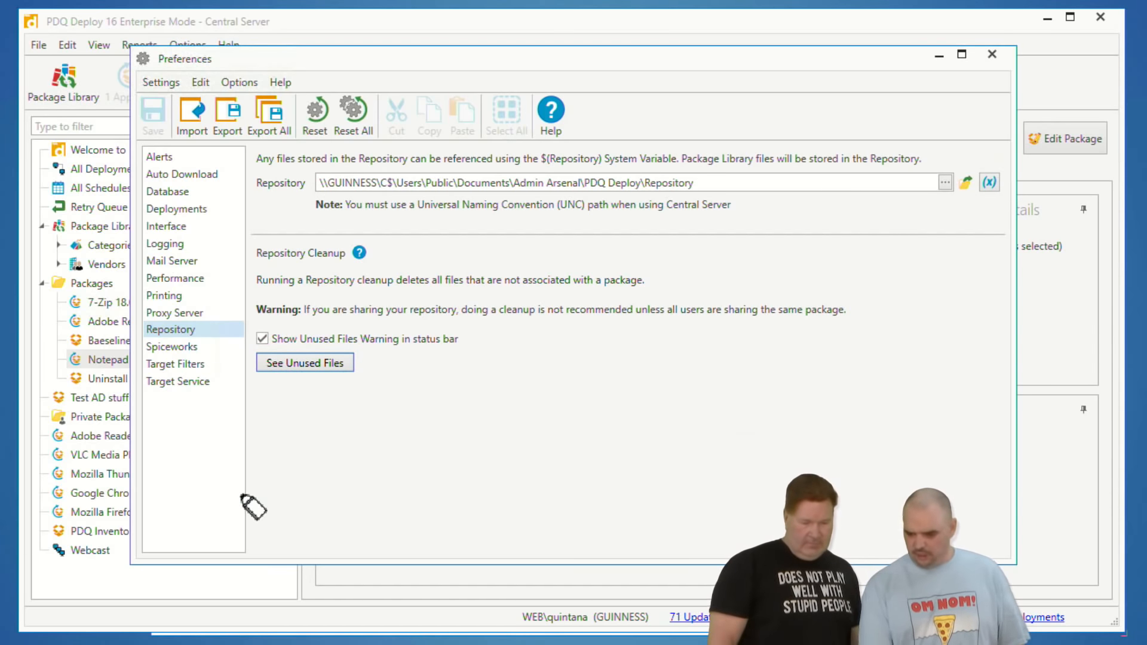
Step: Try inserting the $(Repository) system variable into the repository path, and remove it from the path again
click(989, 183)
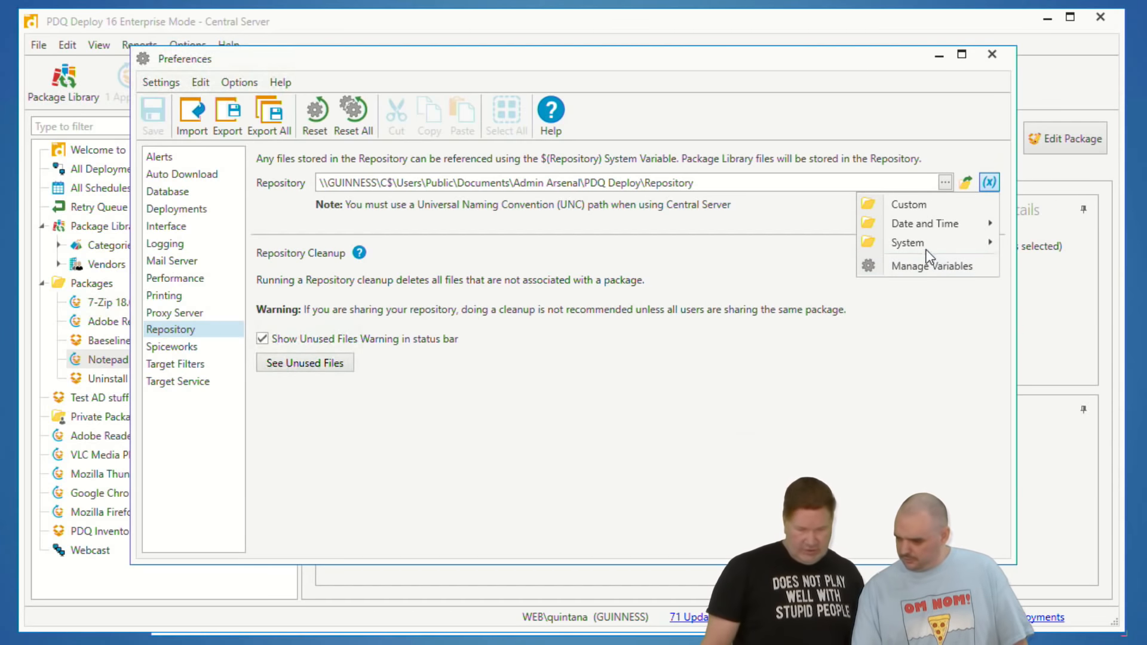
mouse_move(933, 242)
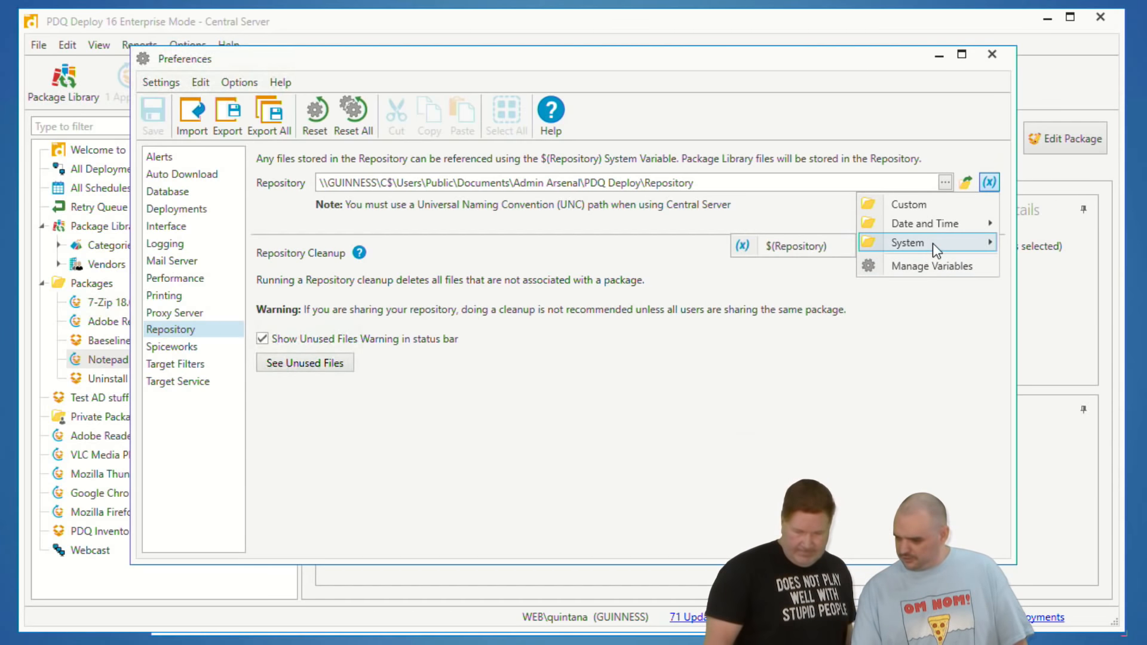
click(810, 245)
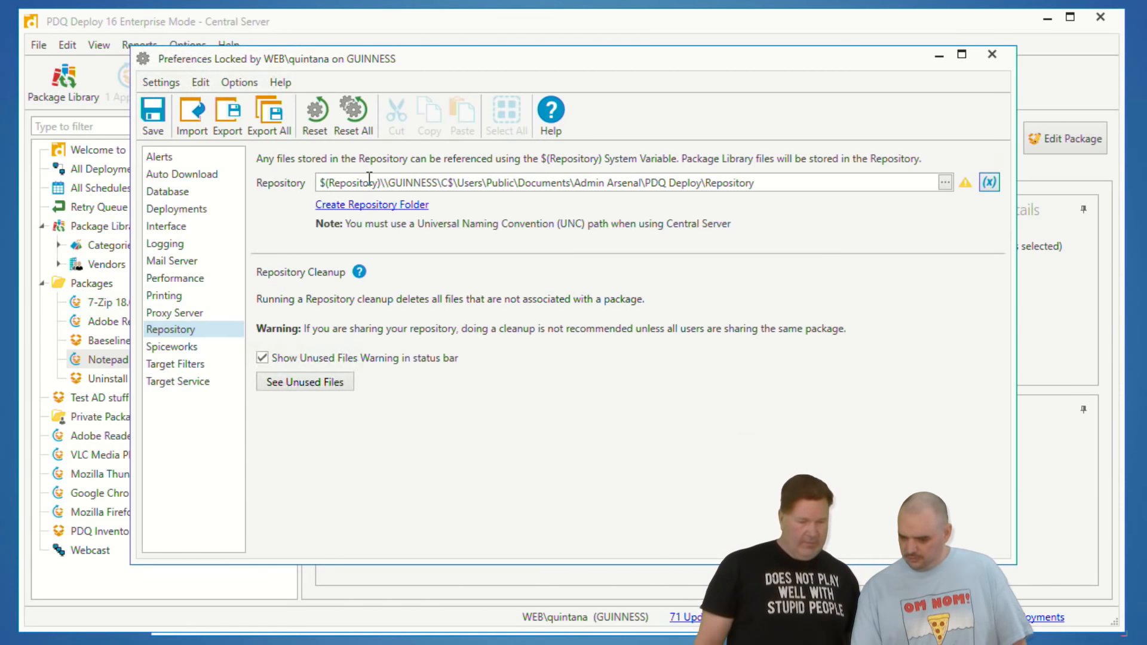
drag(380, 183, 242, 171)
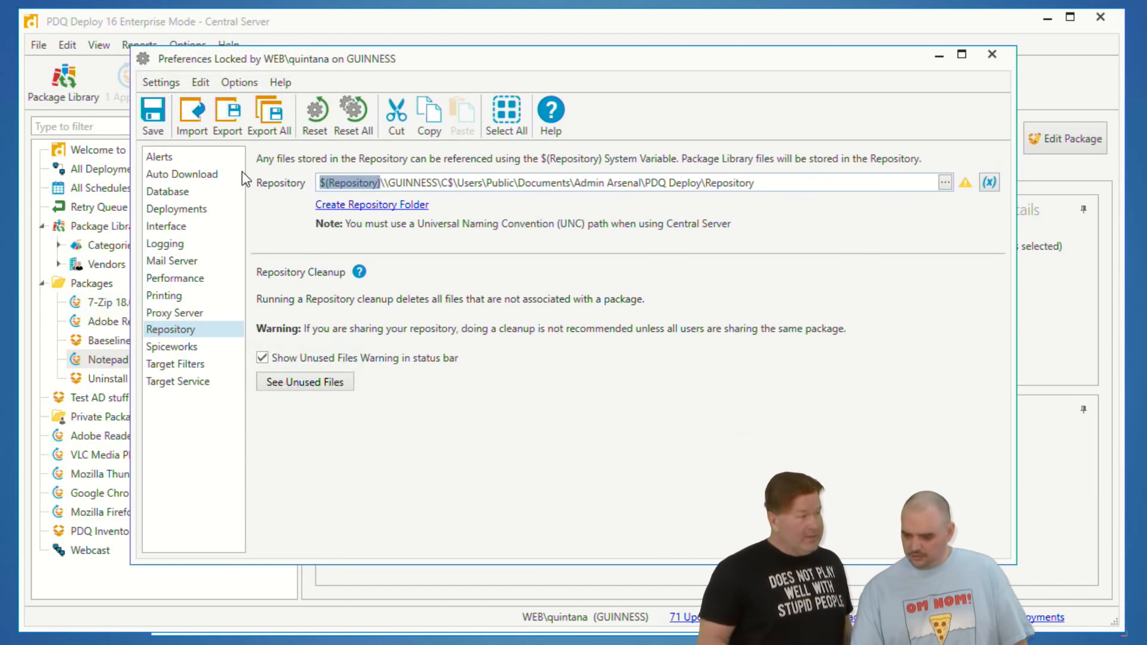
key(BackSpace)
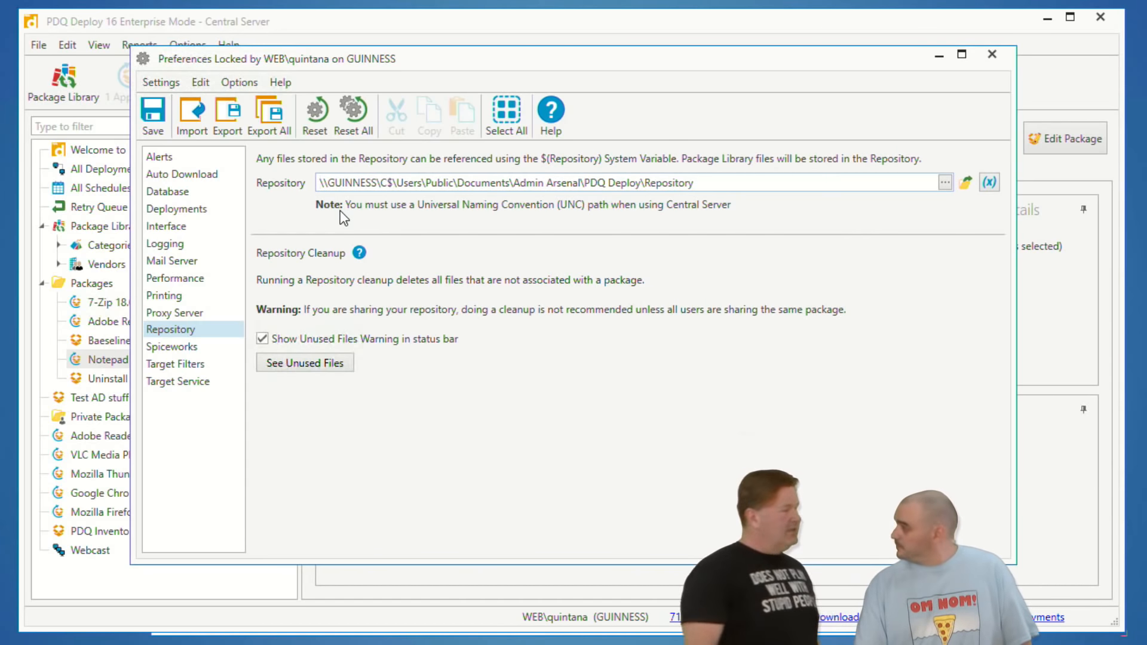
Step: Save the preferences, open the unused files list, and exclude CitrixReceiver-14.11.0.17061.exe, jre1.8.0_171.msi and jre1.8.0_51.msi from the cleanup
click(309, 362)
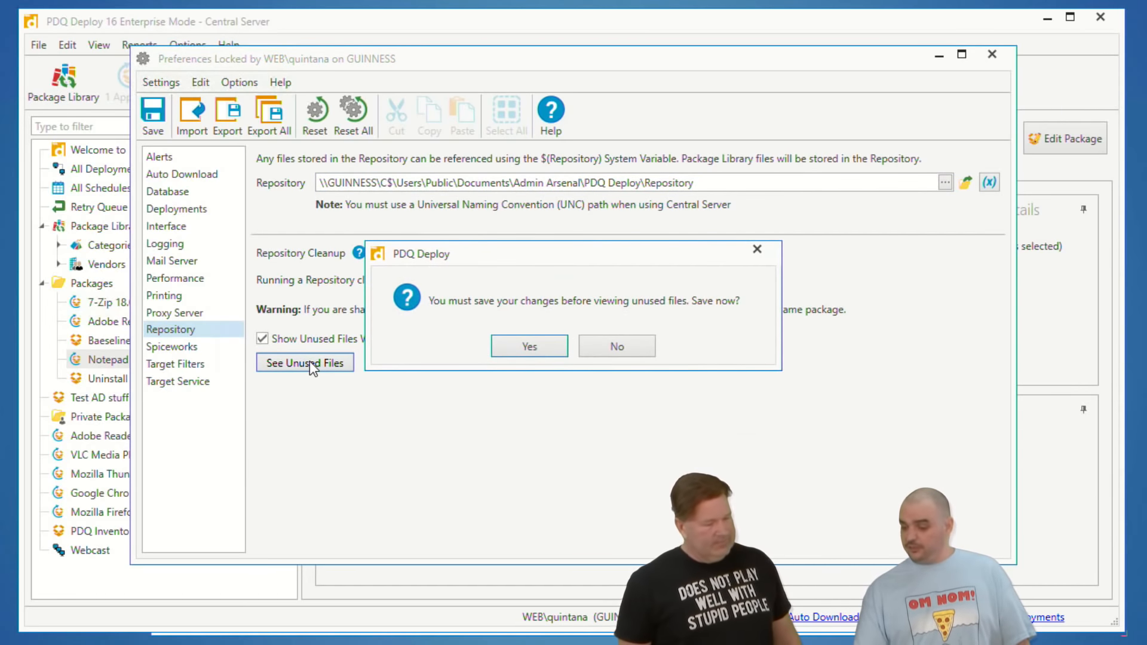
click(518, 345)
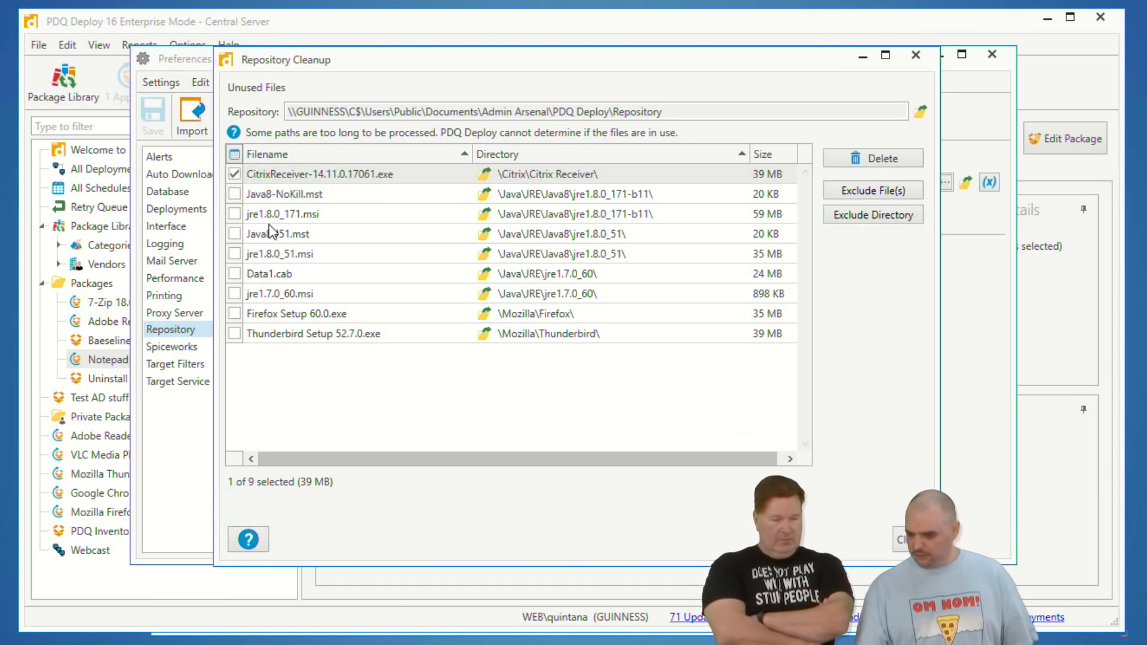
click(235, 215)
click(234, 254)
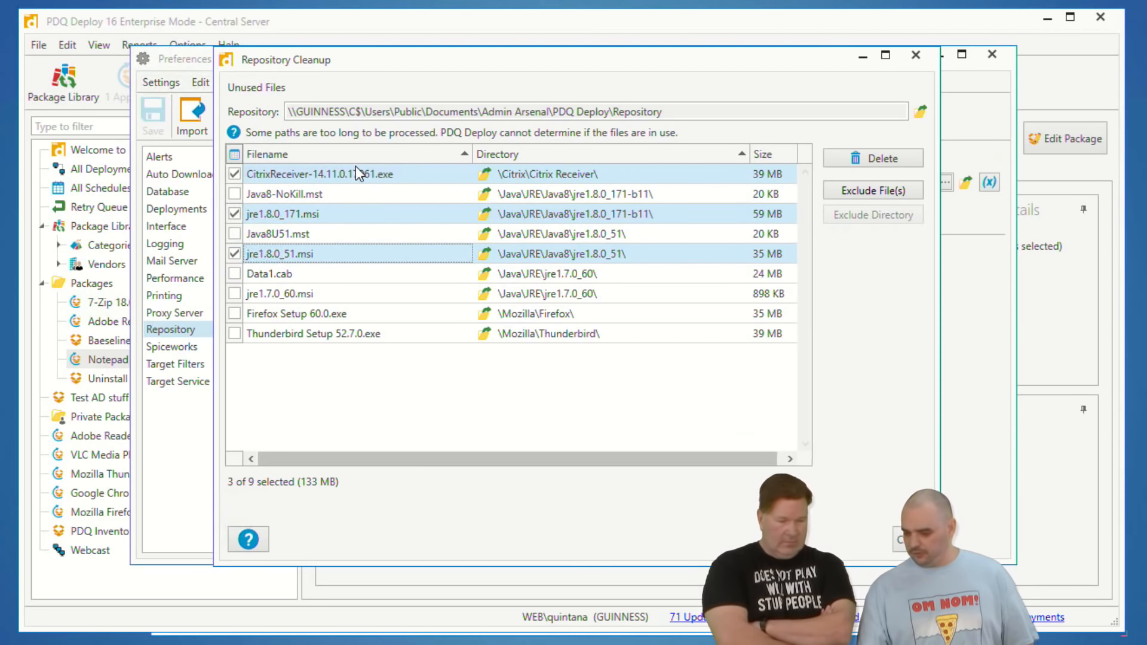
click(860, 190)
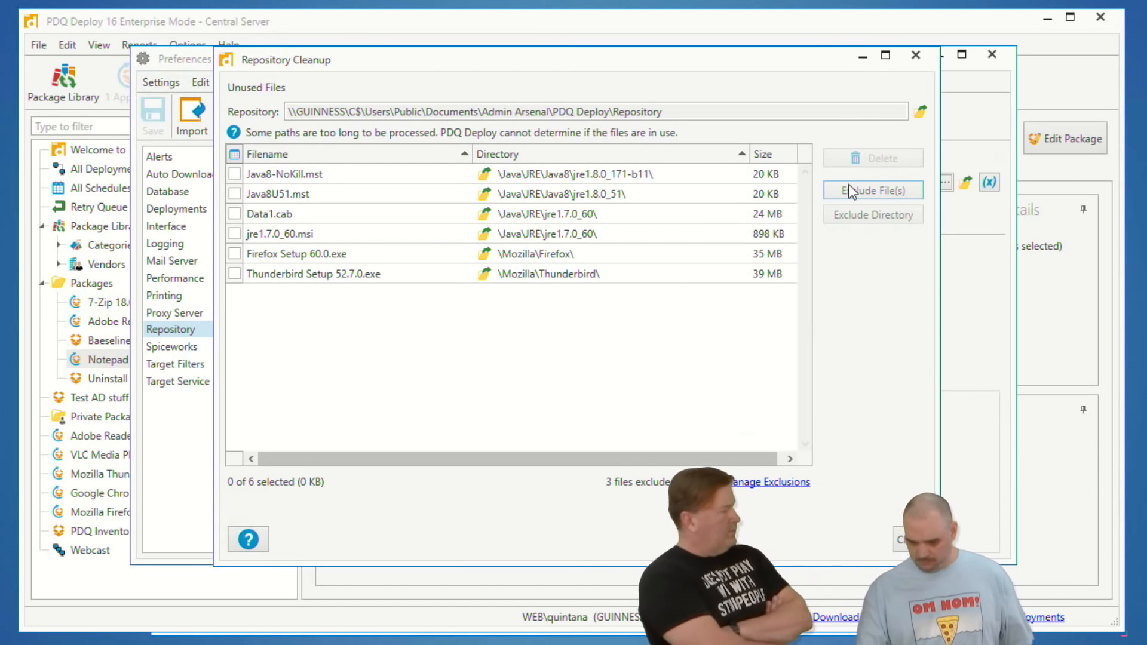
Step: Delete the unused file Firefox Setup 60.0.exe from the repository
mouse_move(841, 198)
mouse_down()
mouse_move(912, 195)
mouse_move(862, 176)
mouse_move(838, 192)
mouse_up()
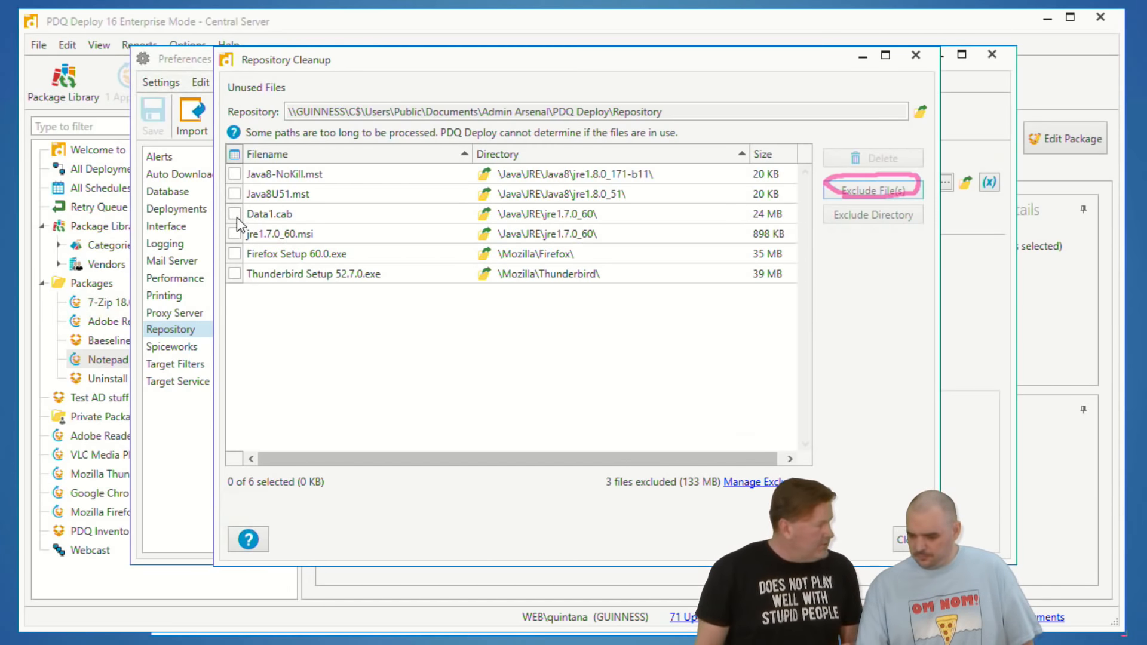
click(235, 254)
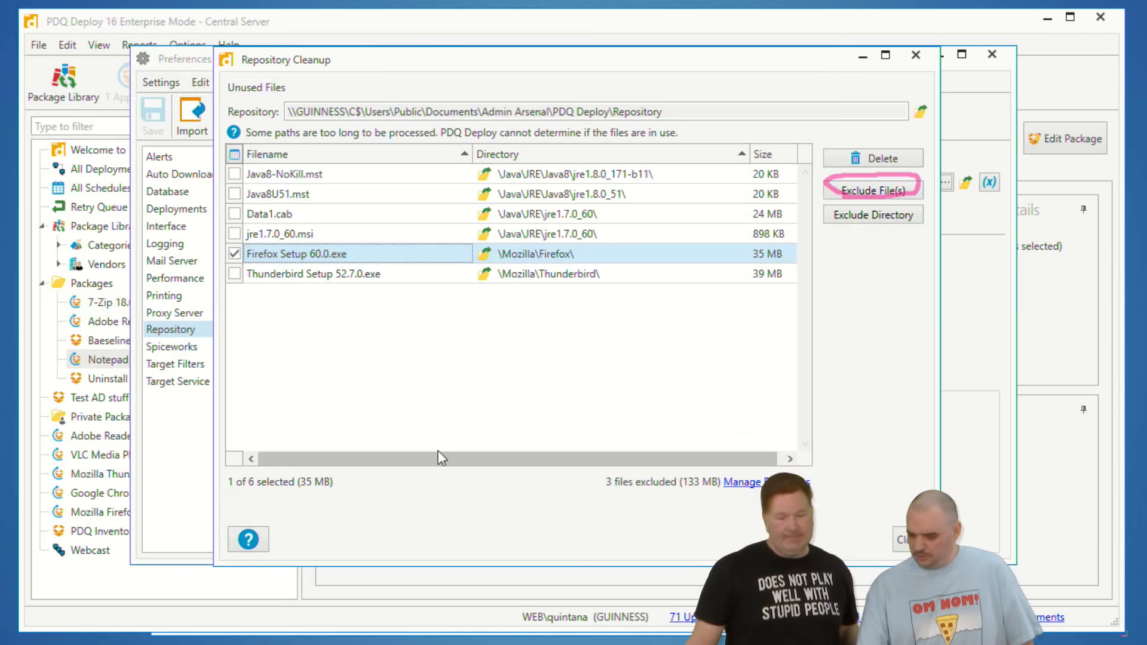
click(861, 158)
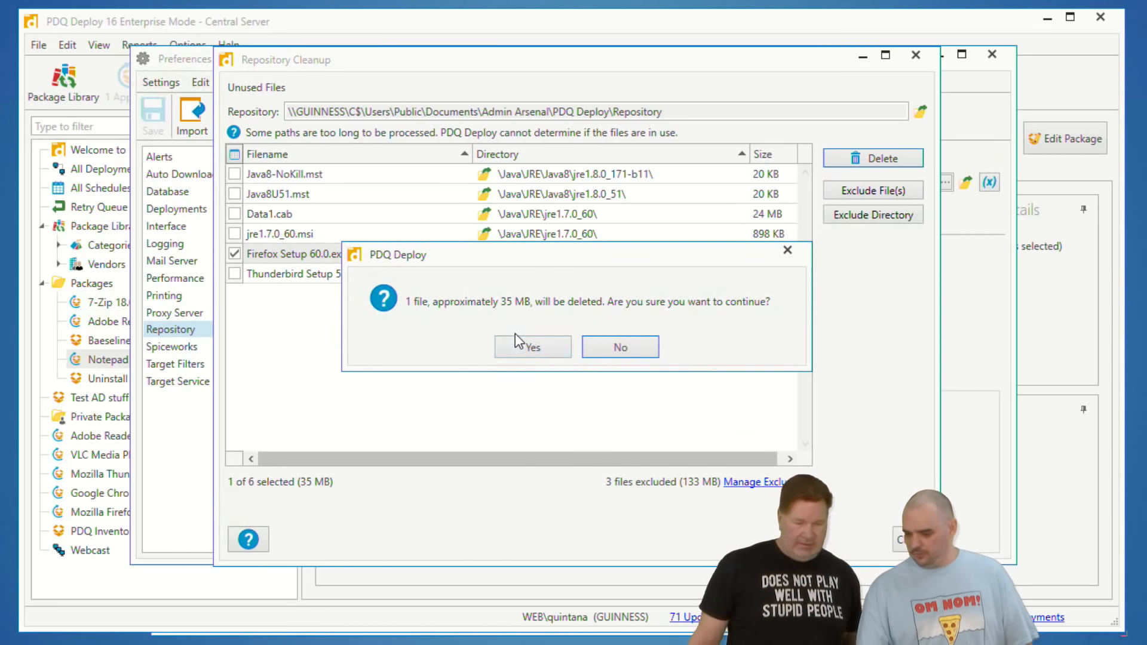
click(527, 344)
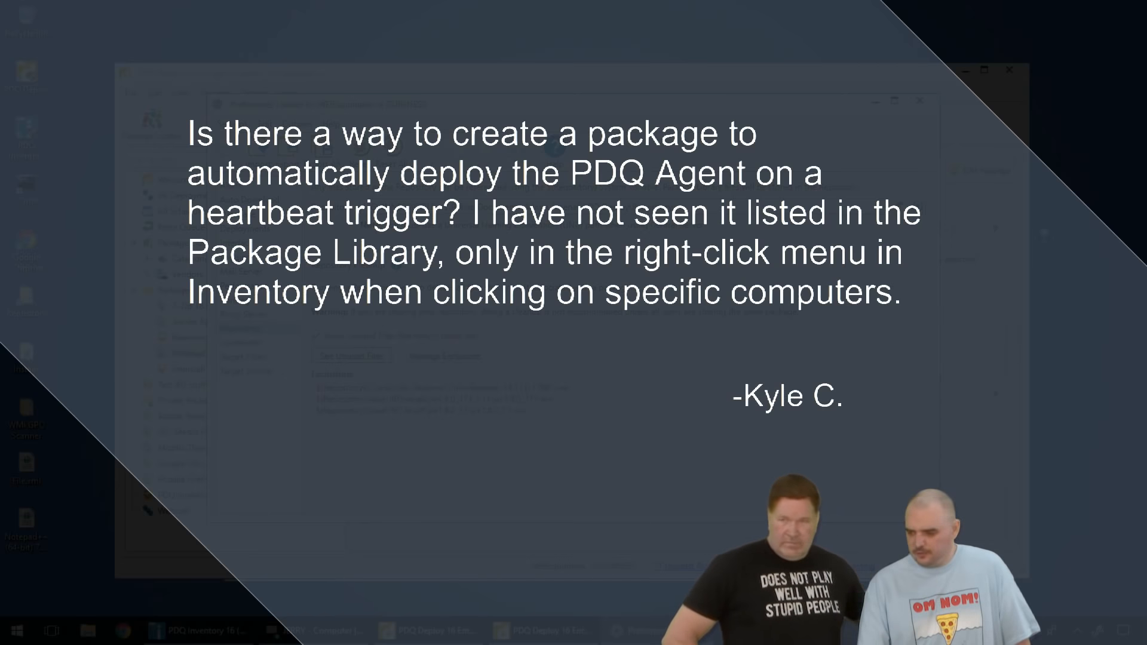
click(203, 631)
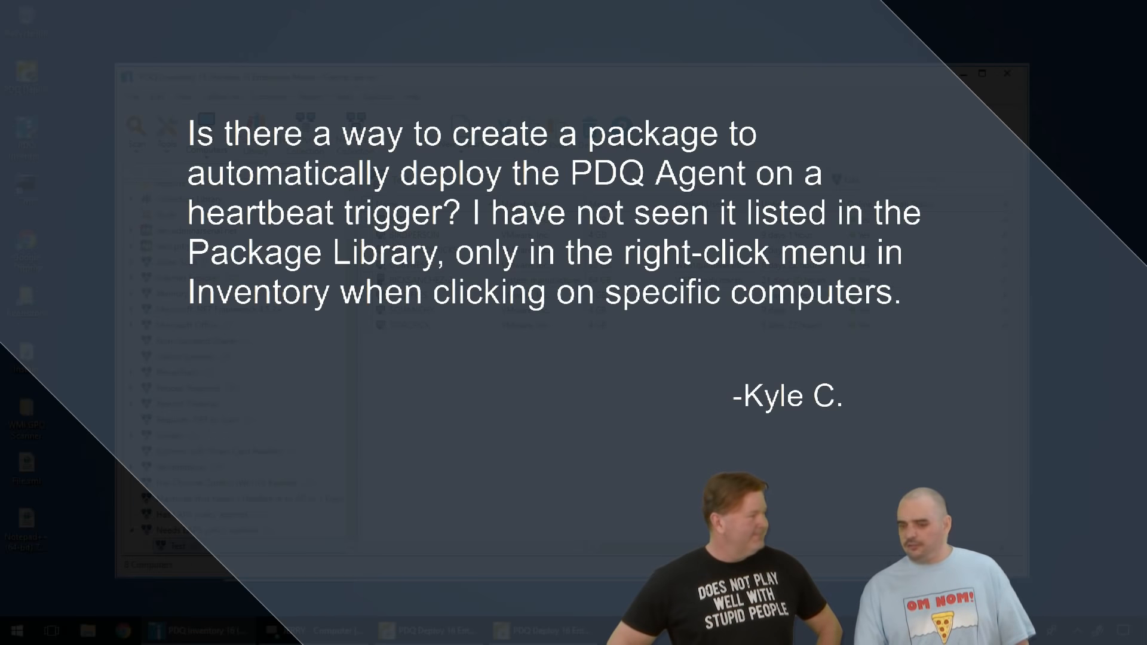
right_click(401, 251)
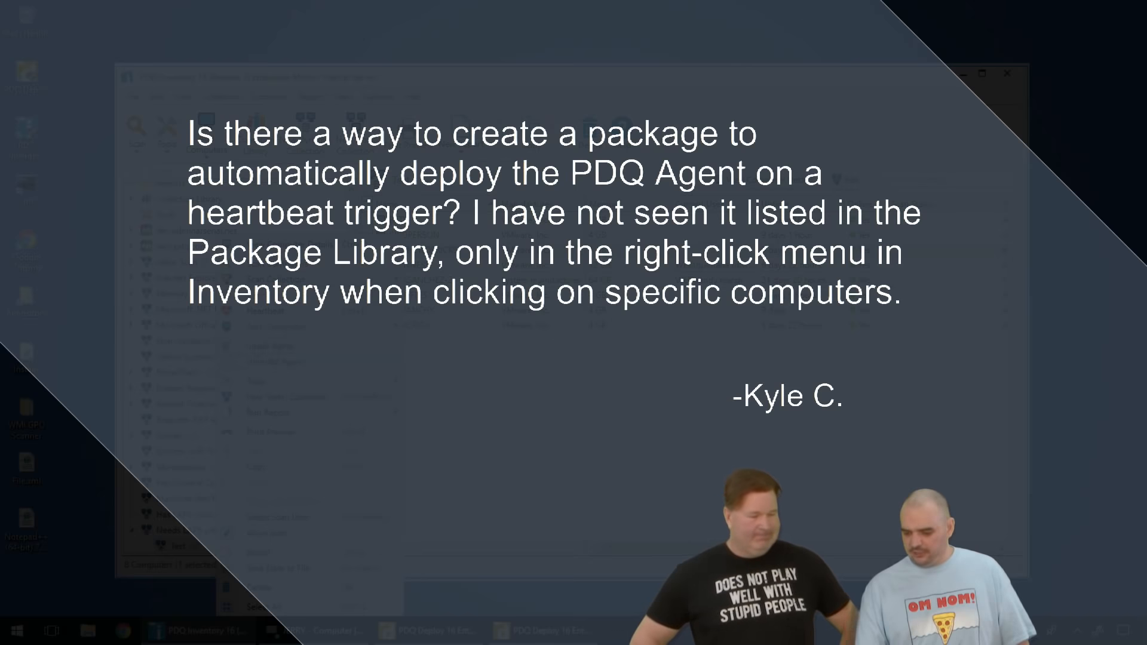
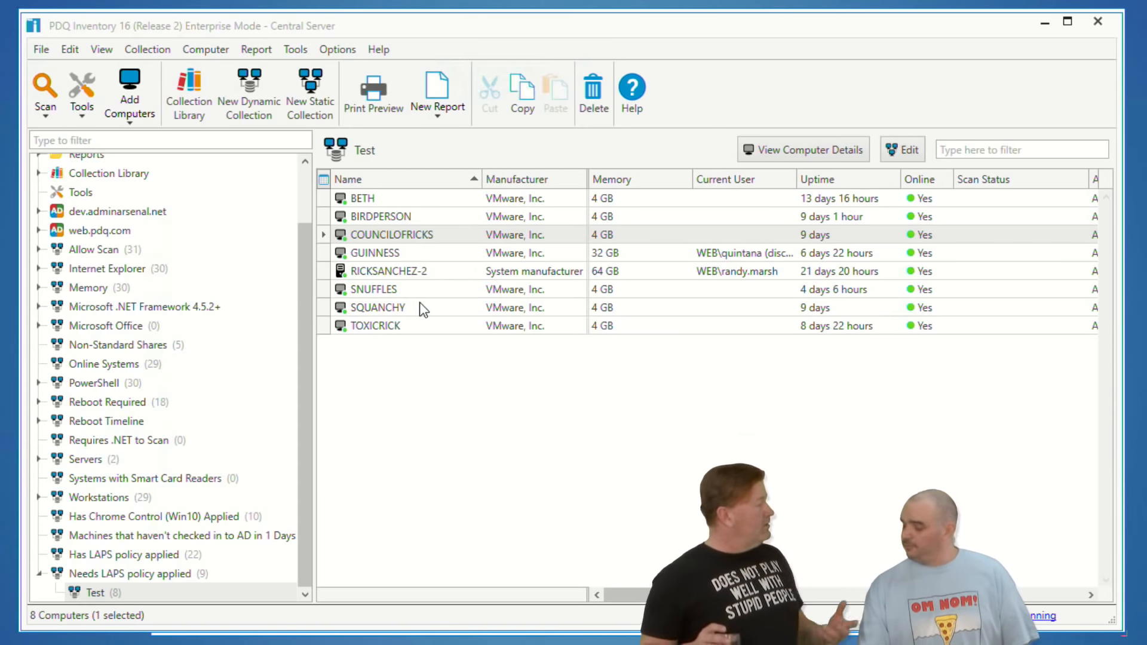
Step: Copy BETH, BIRDPERSON, COUNCILOFRICKS and GUINNESS from the Test collection as targets into a PDQ Deploy Deploy Once of Baeseline, and cancel it
click(376, 202)
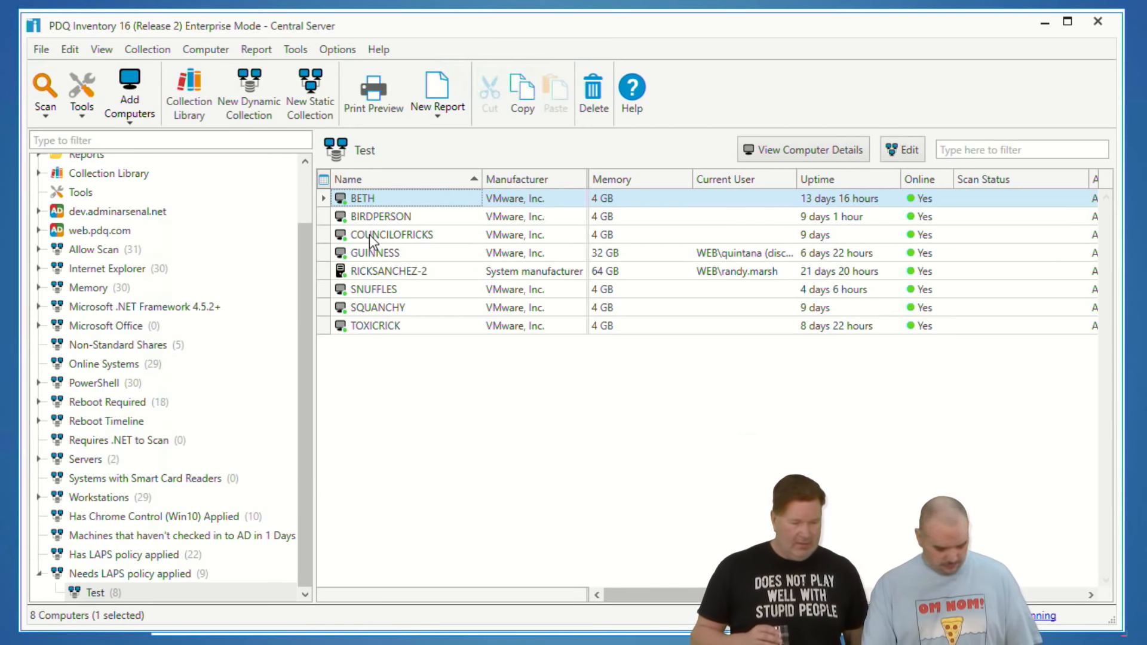
shift+click(372, 254)
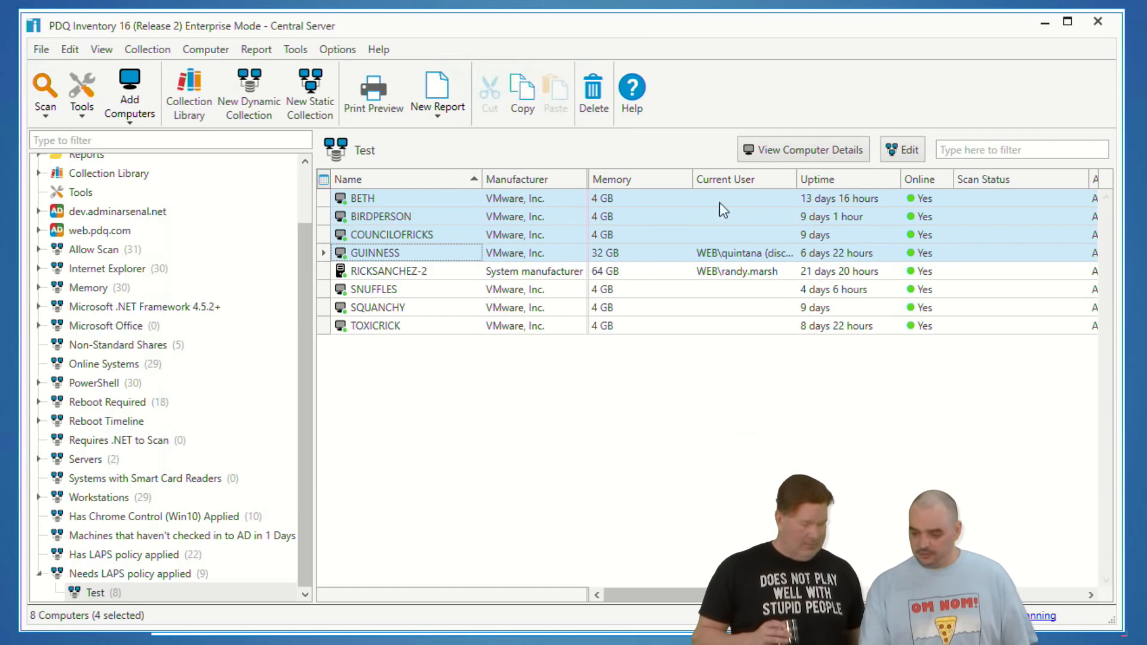
key(alt+Tab)
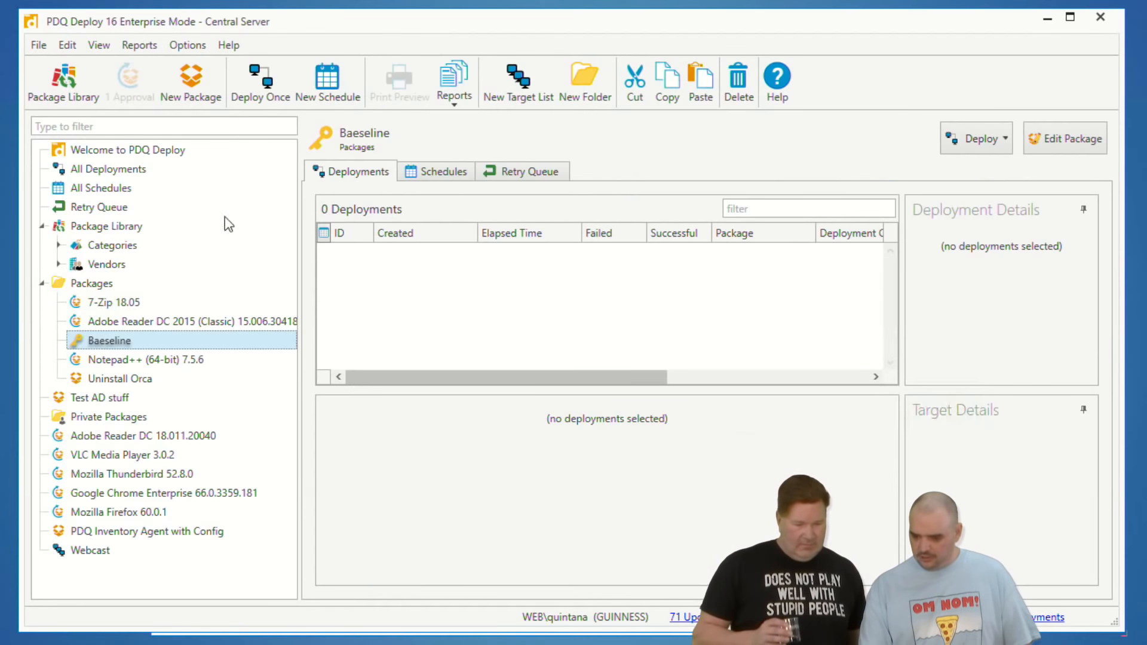
click(266, 86)
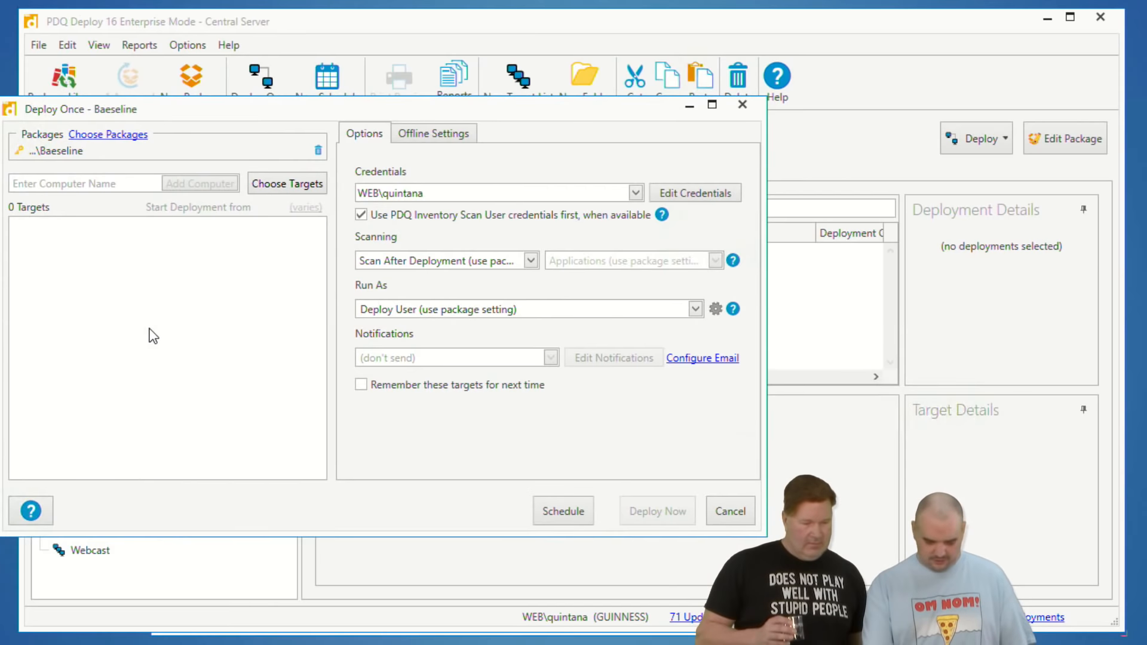
mouse_move(2, 194)
mouse_down()
mouse_move(83, 210)
mouse_move(3, 192)
mouse_up()
text(BETH BIRDPERSON COUNCILOFRICKS GUINNESS)
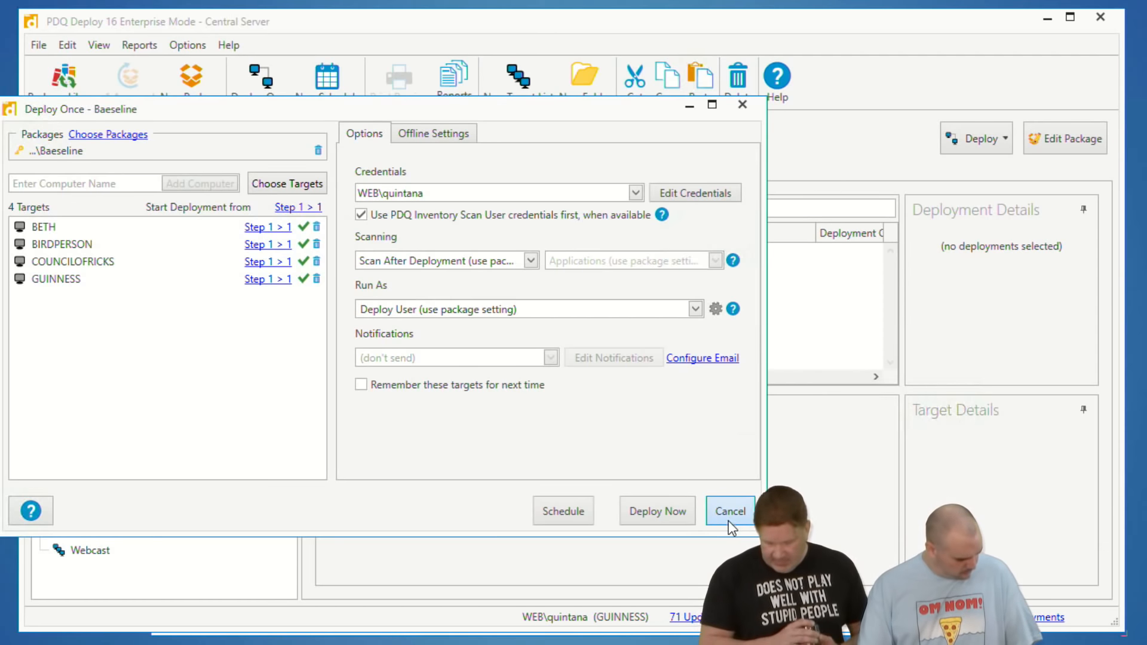
click(731, 513)
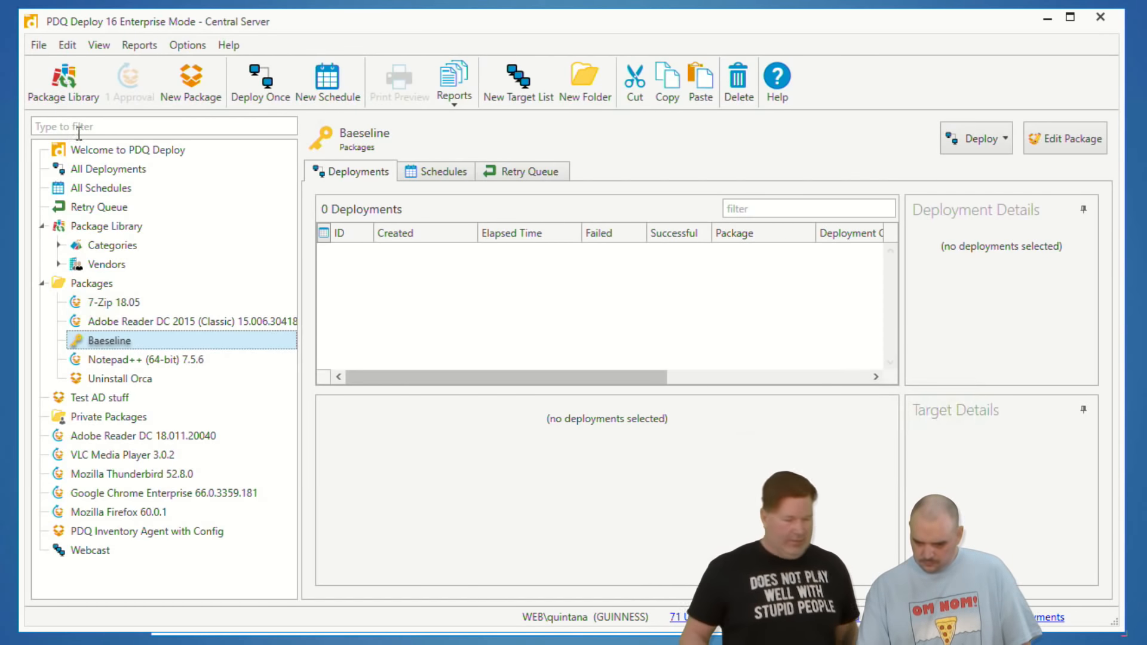
Step: Switch to PDQ Inventory, expand the Collection Library, and collapse its PDF Apps and Utilities groups
key(alt+Tab)
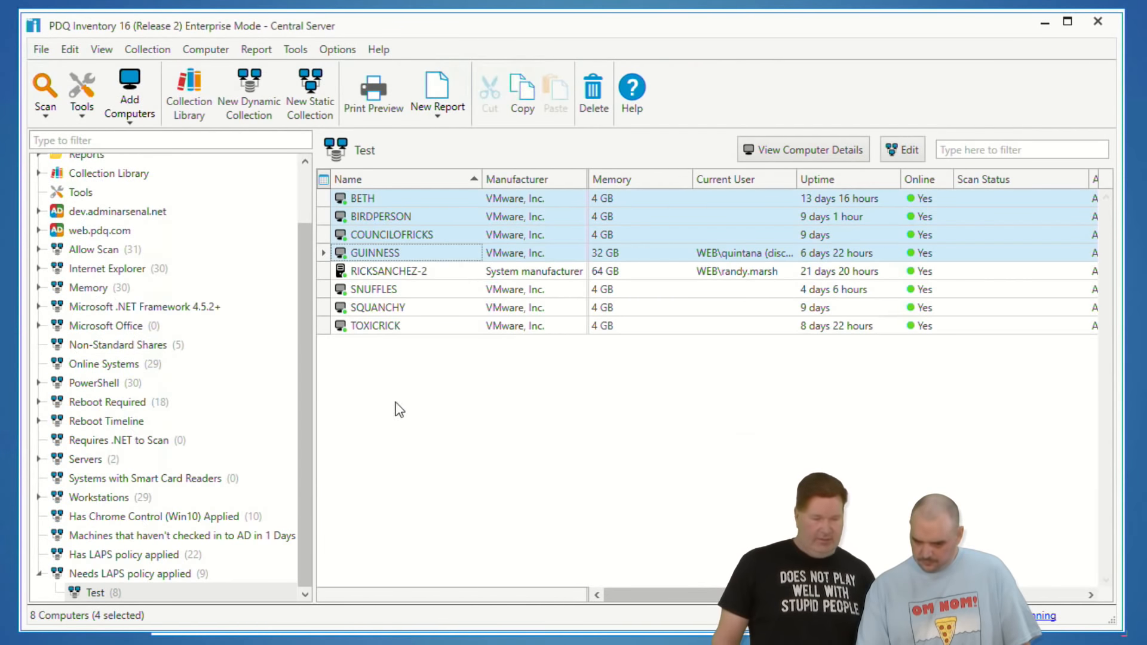
drag(307, 281, 307, 228)
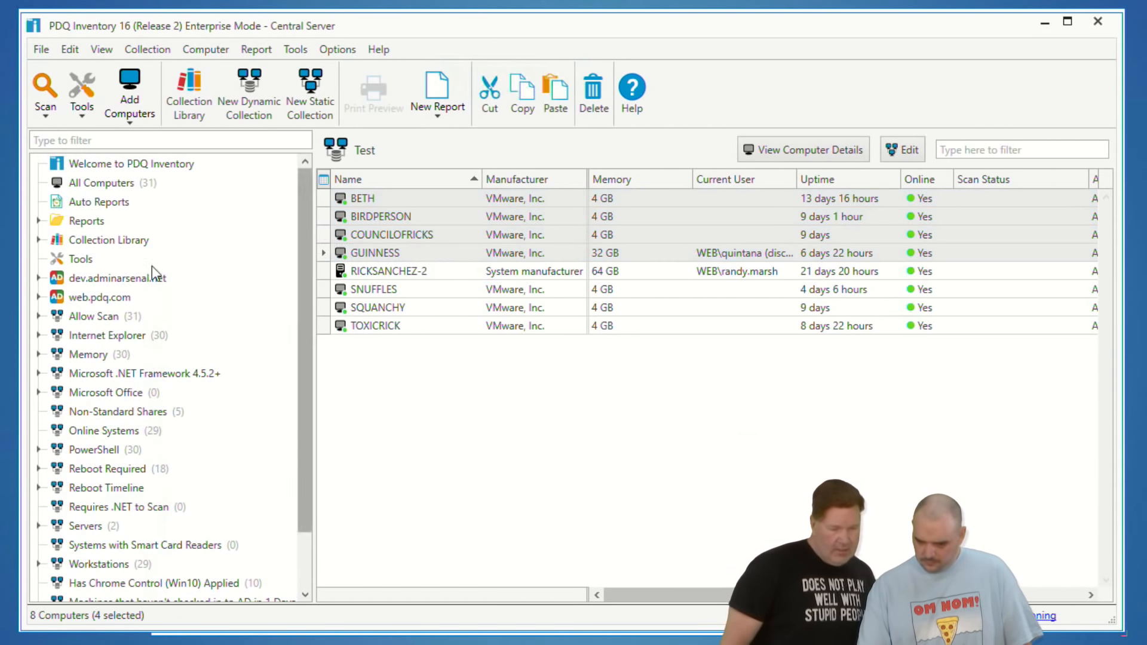
click(78, 238)
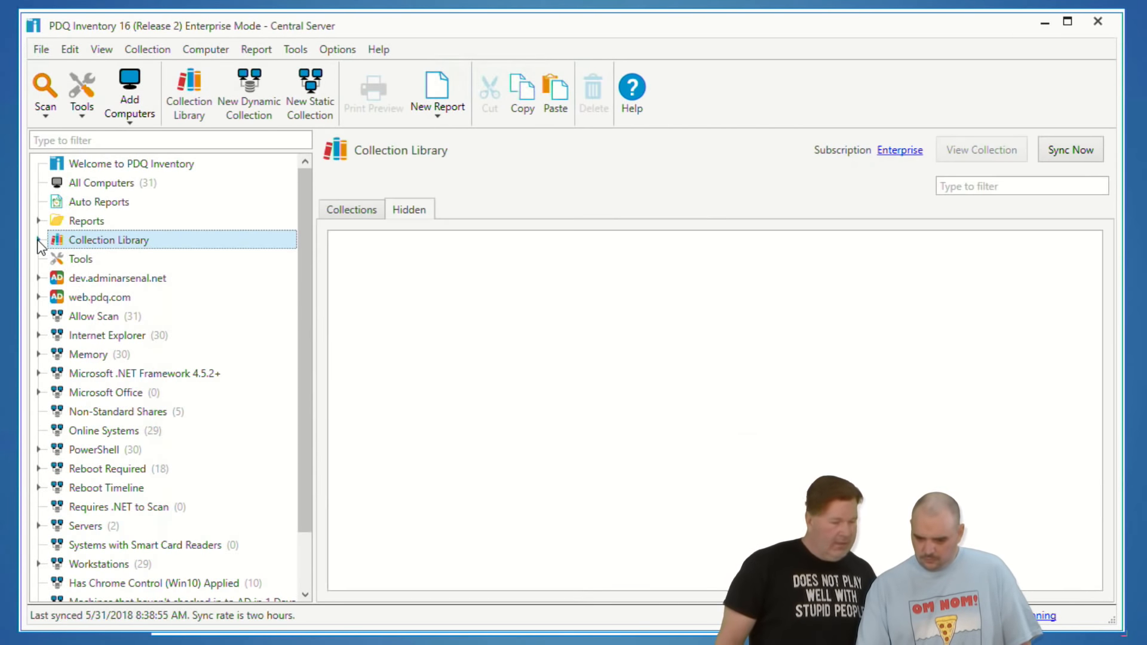
click(40, 240)
click(74, 316)
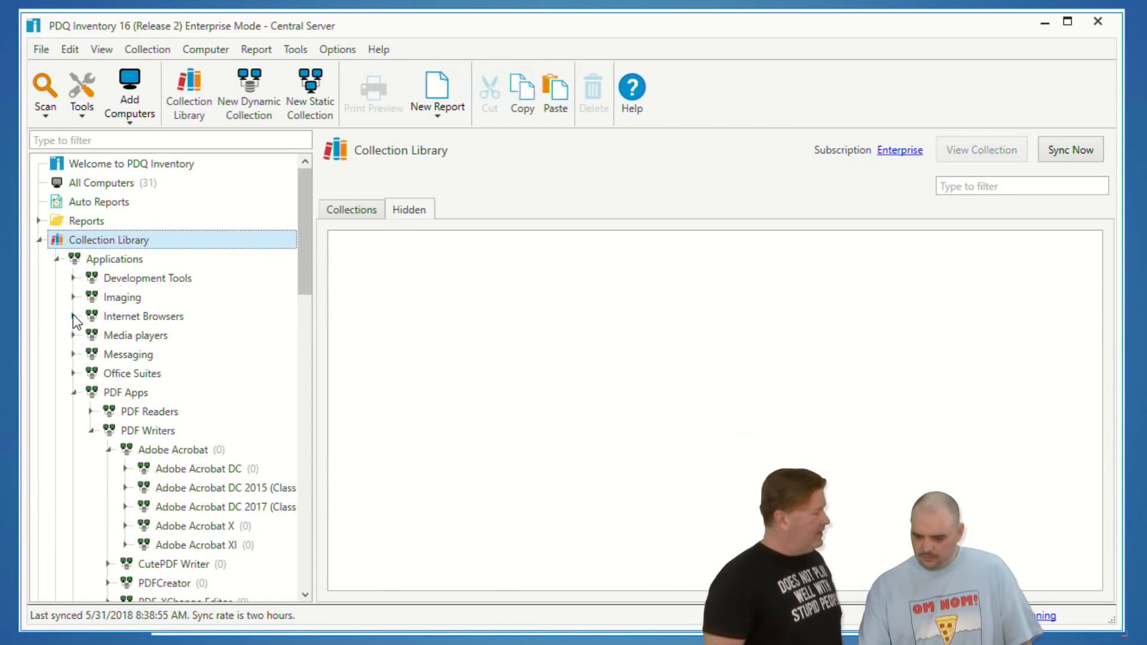
click(74, 393)
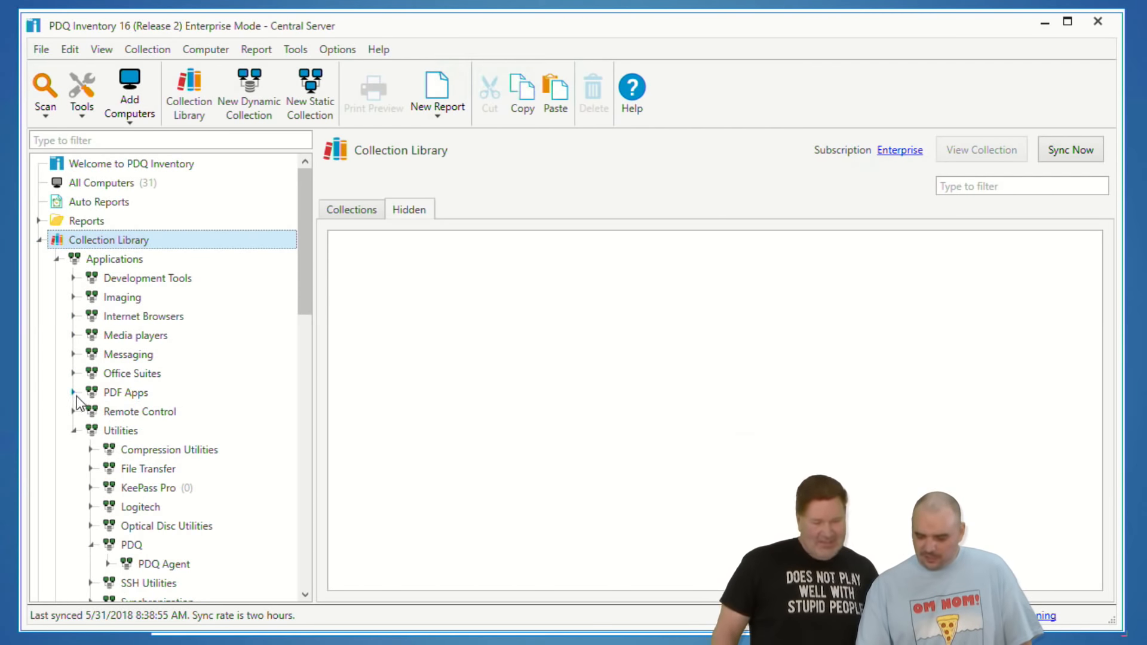
click(73, 430)
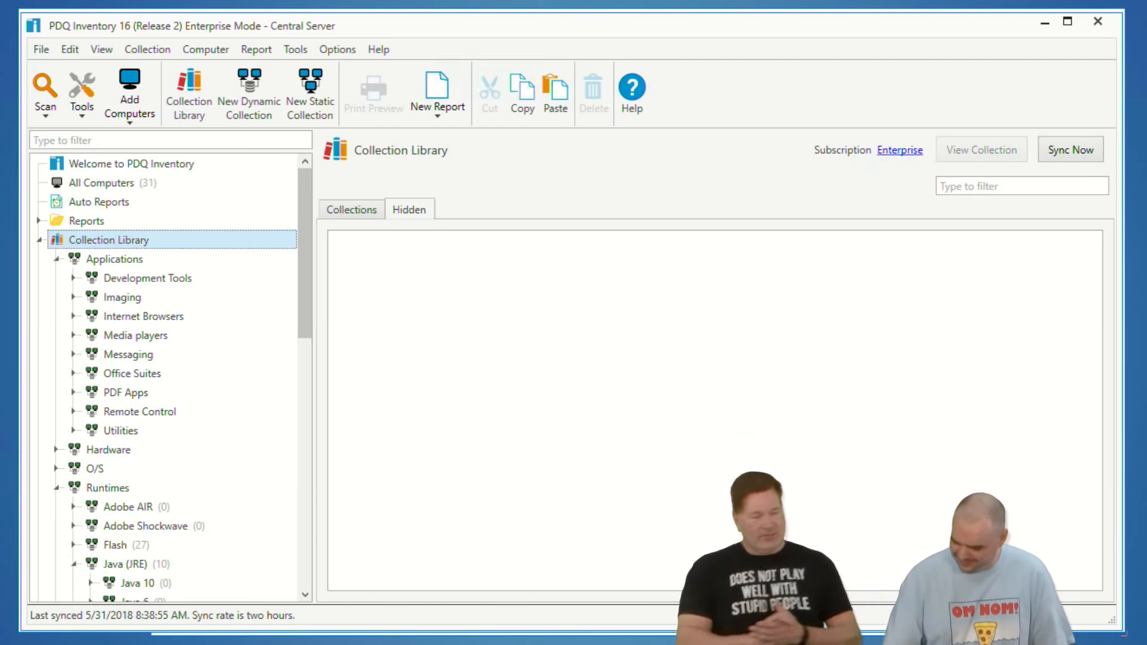
Step: Hide the Imaging collection under Applications in the Collection Library
click(126, 297)
right_click(128, 296)
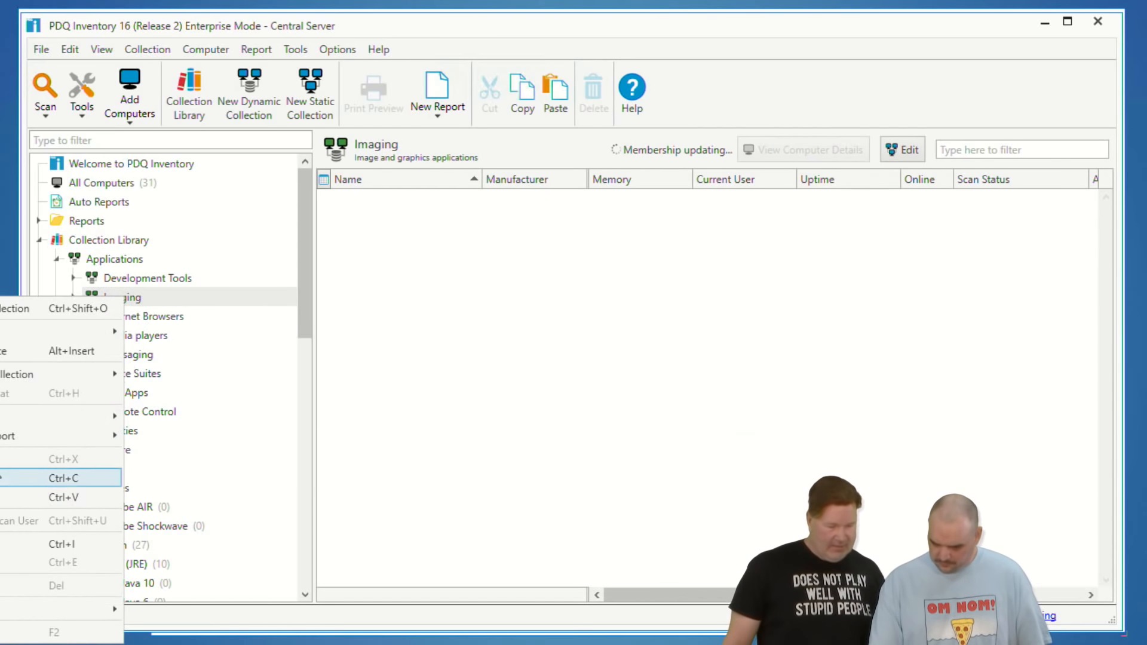
mouse_move(10, 612)
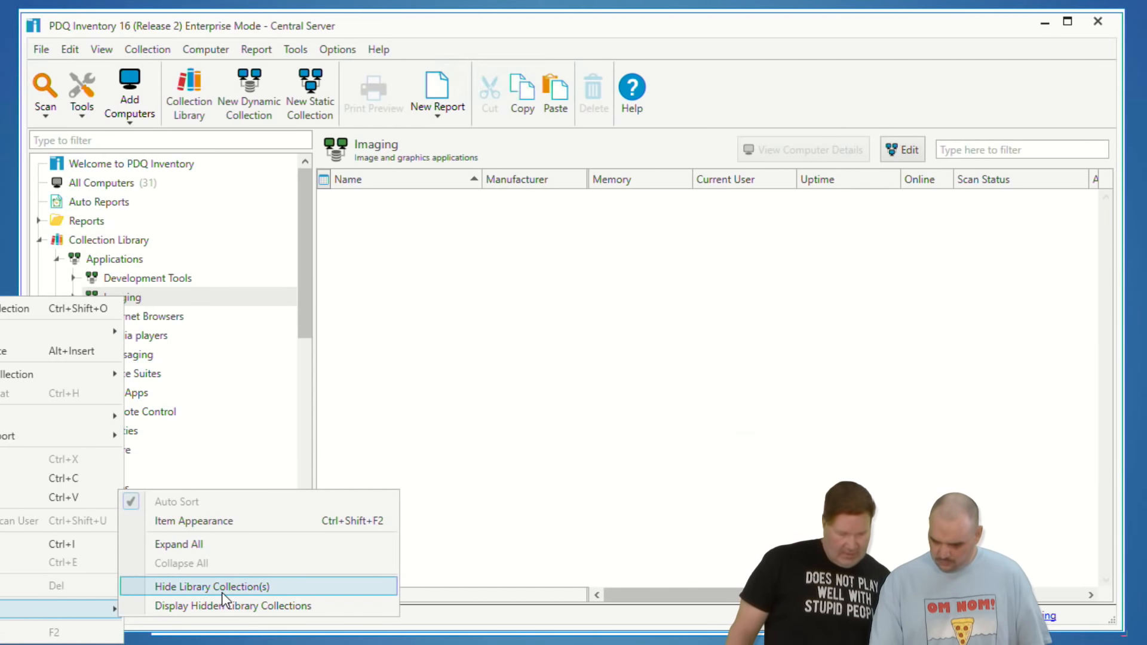
click(208, 543)
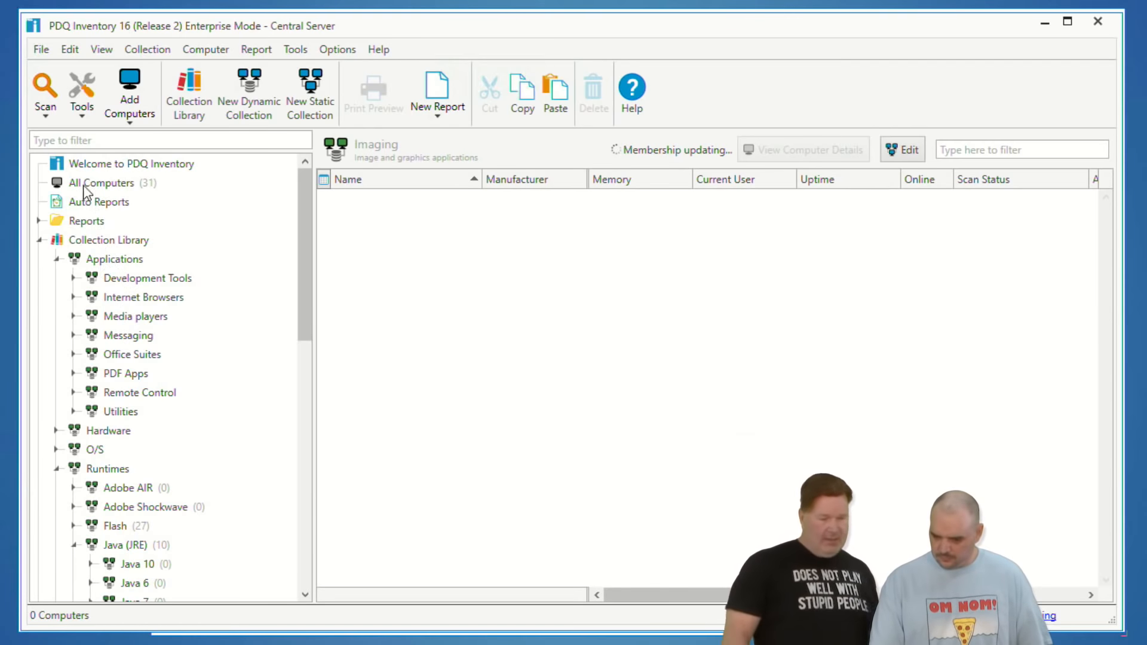
Step: Filter the collection tree by "imag" with hidden results included, and select the hidden Imaging collection
click(81, 141)
text(imagin)
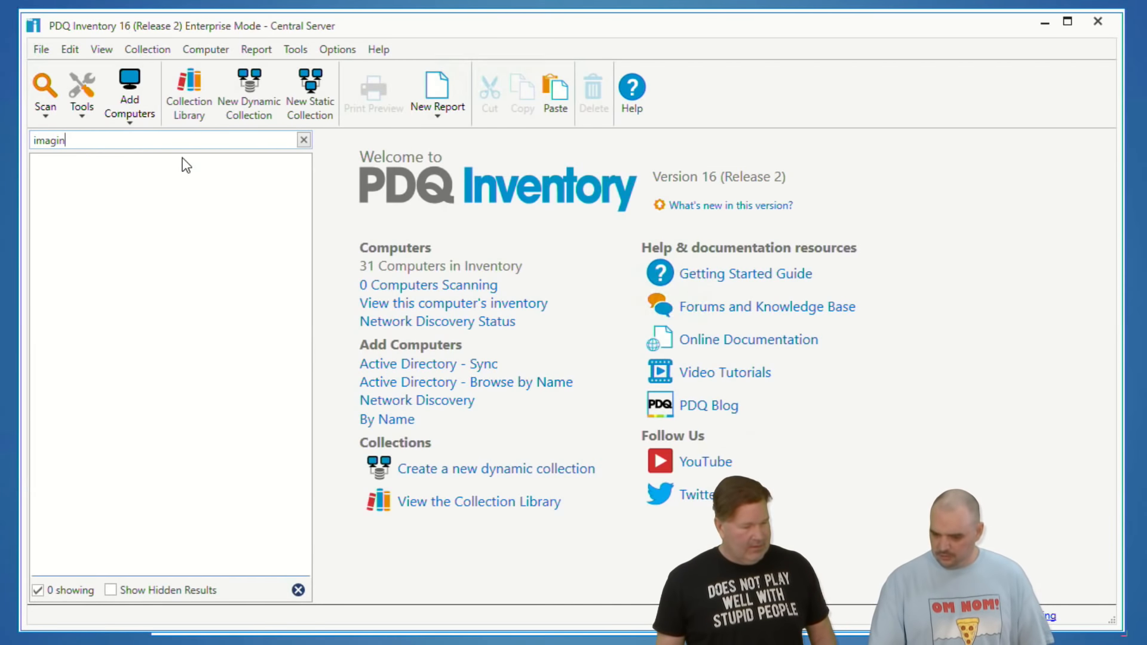
key(BackSpace)
key(BackSpace)
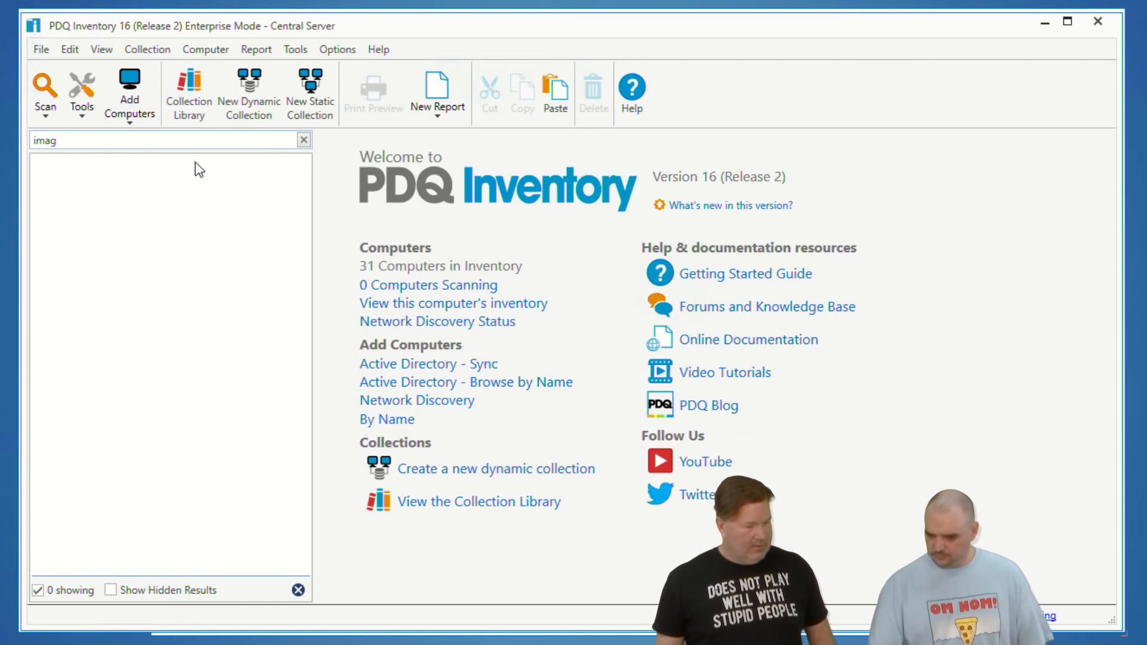
click(110, 589)
click(124, 202)
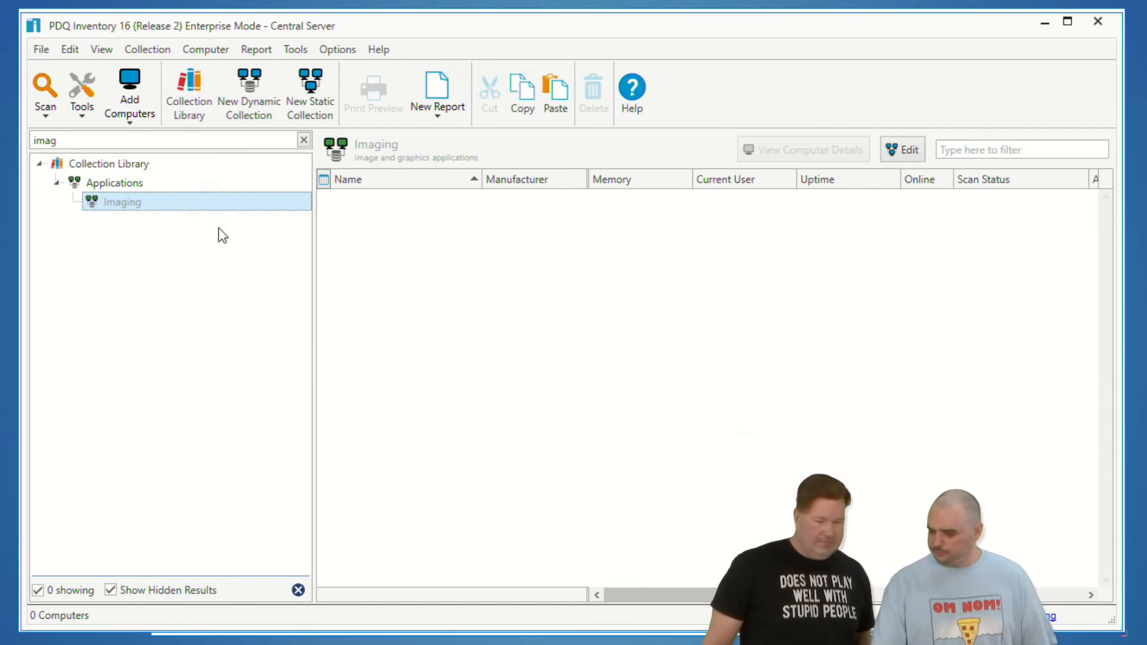
Step: Unhide the Imaging library collection and clear the tree filter
right_click(130, 206)
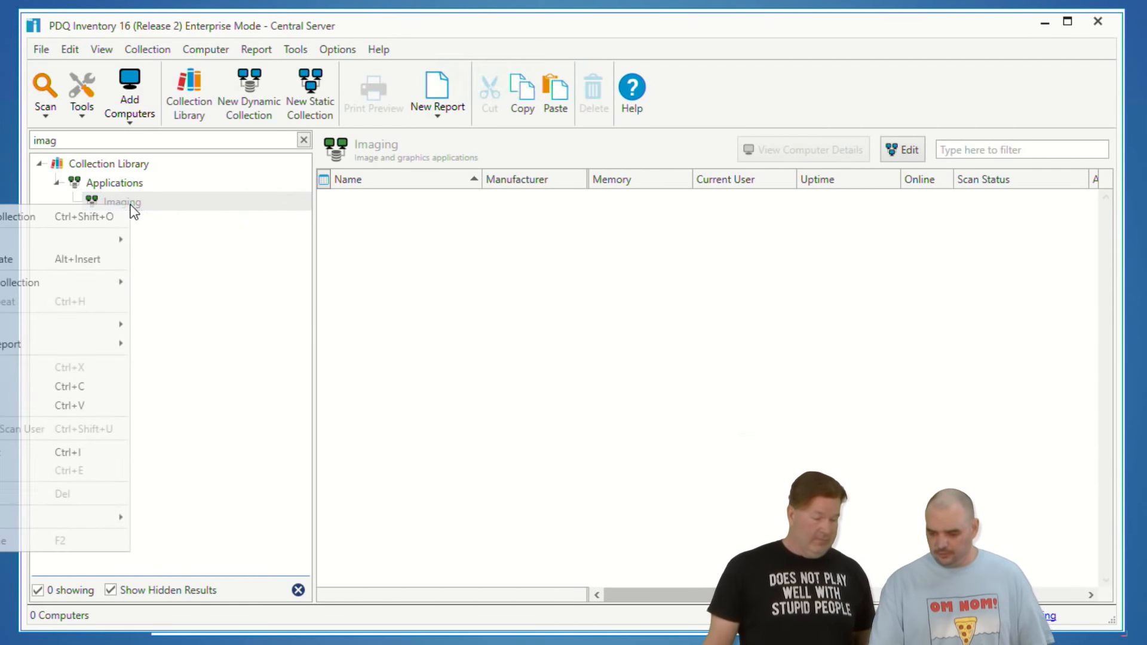
mouse_move(51, 520)
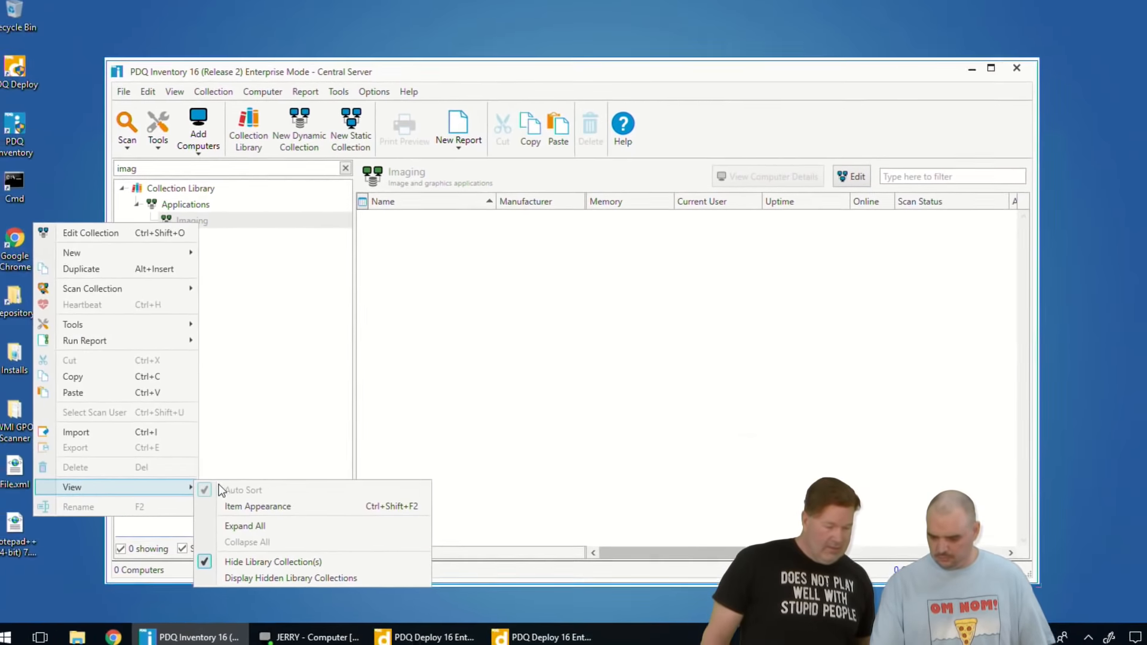
click(252, 557)
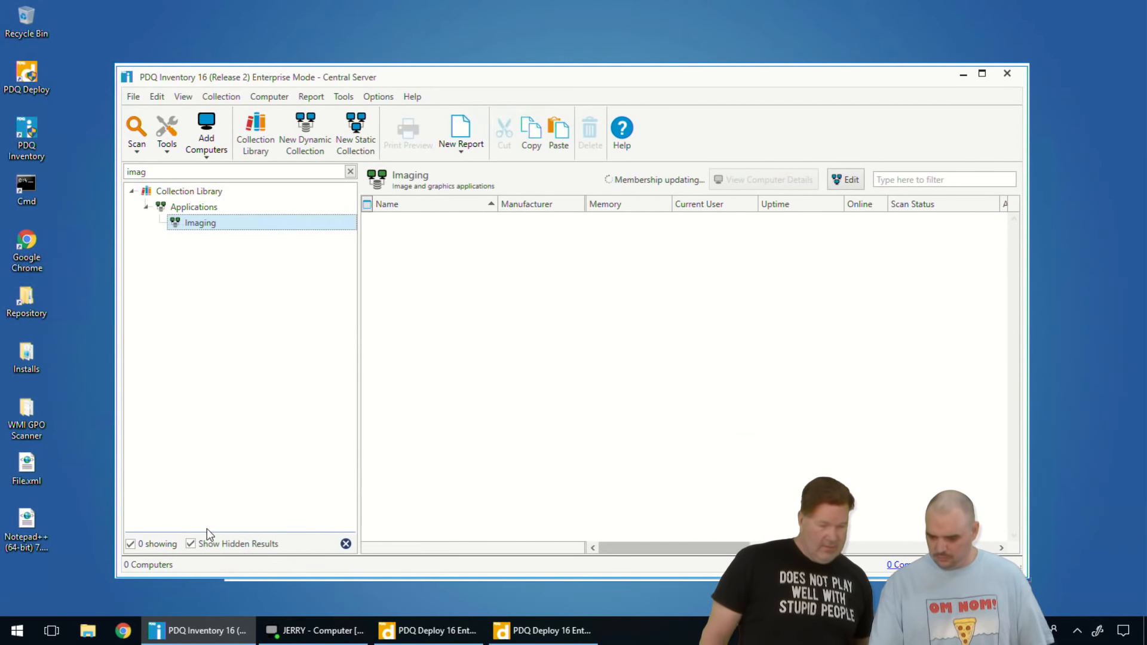
click(350, 172)
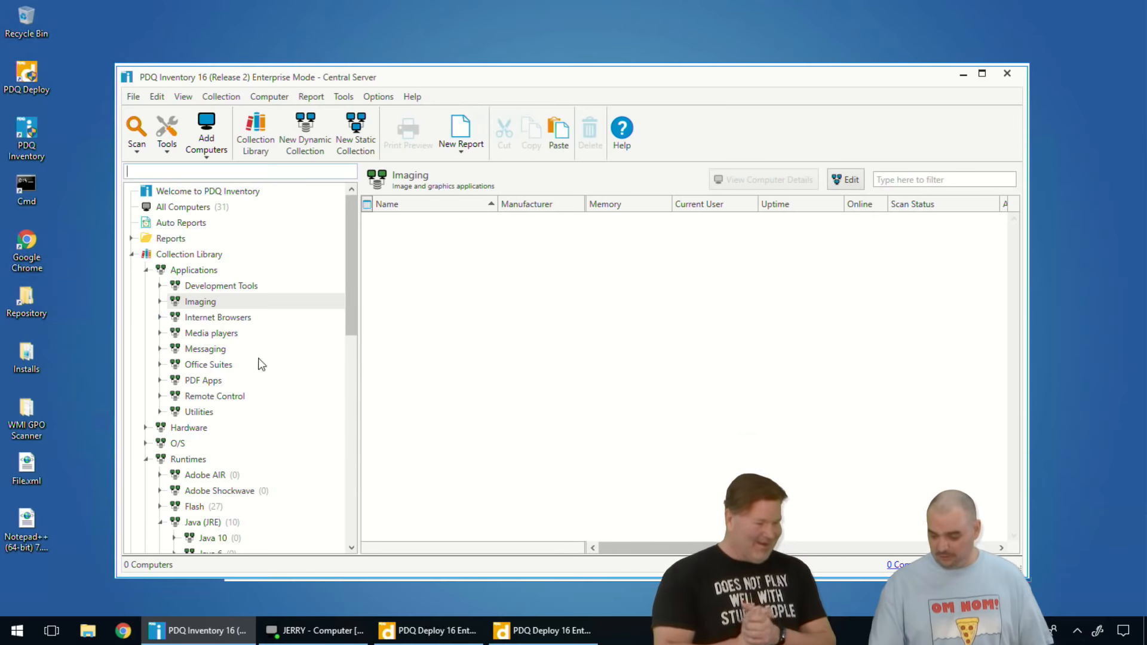
Step: Turn on the display of hidden library collections for the Collection Library
key(ctrl+comma)
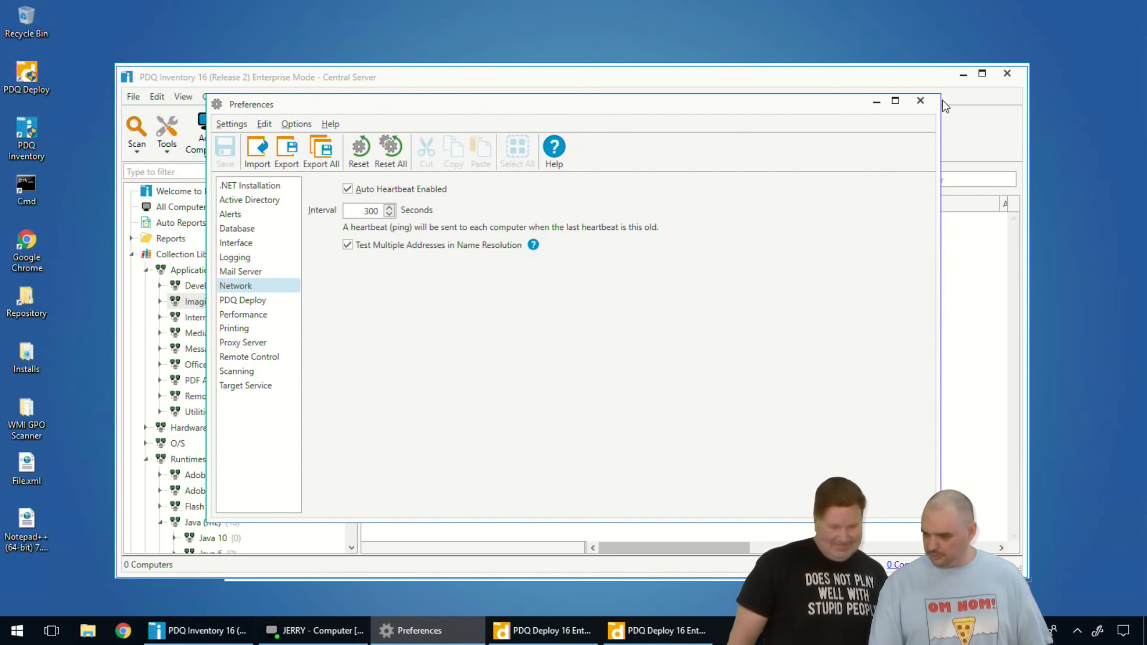
key(Escape)
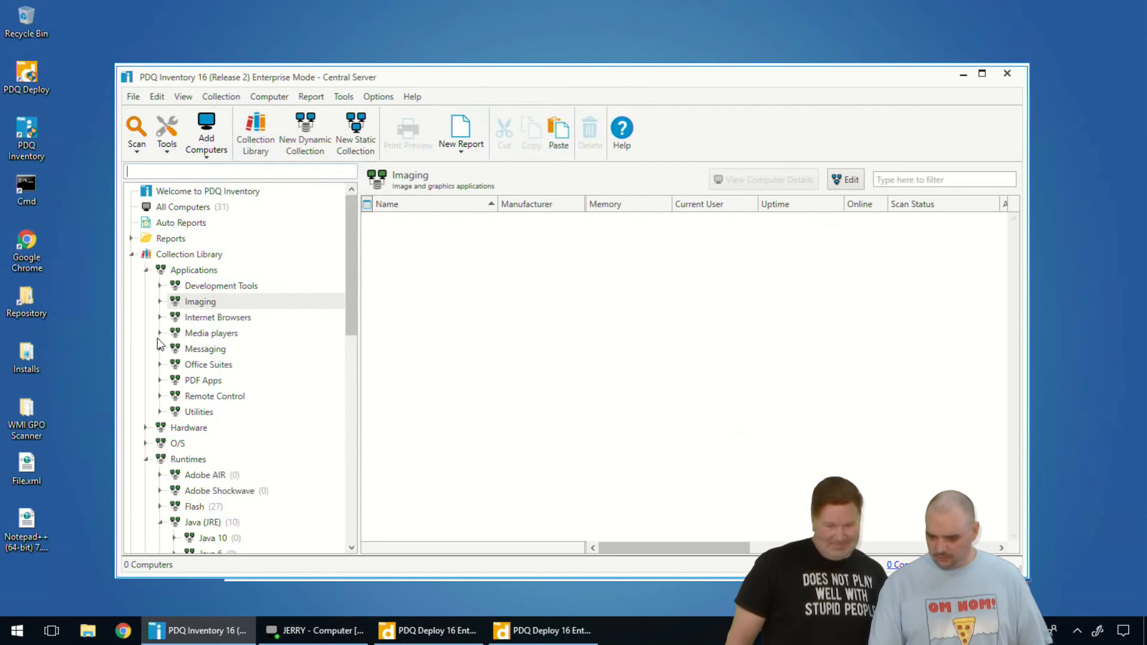
click(189, 256)
right_click(188, 257)
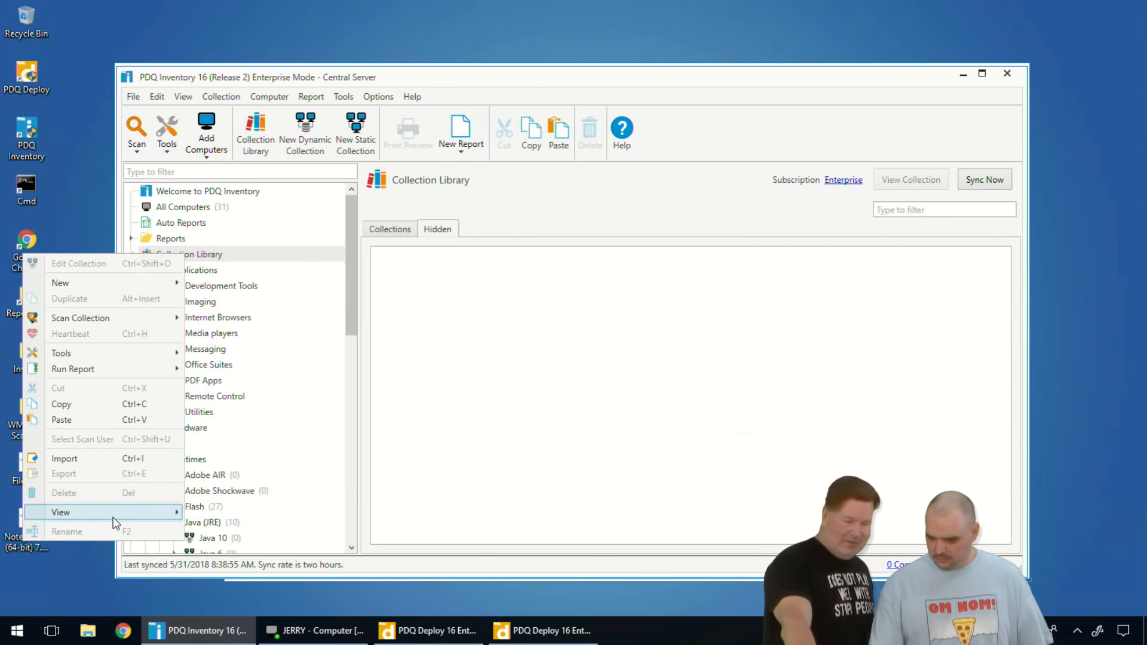
mouse_move(115, 522)
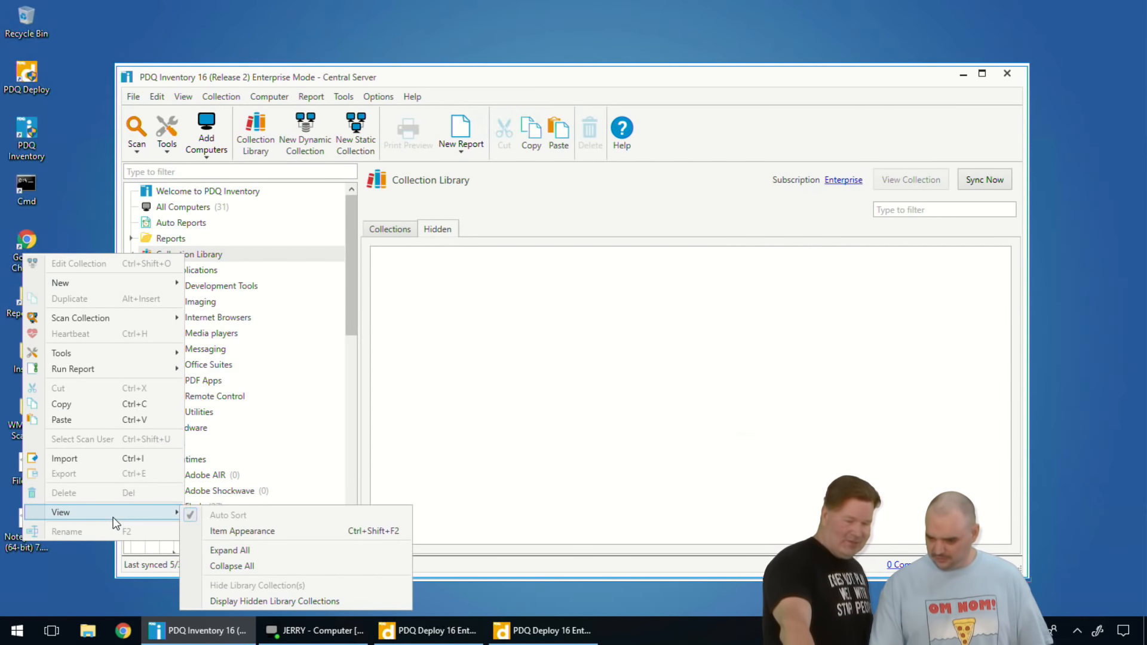
click(232, 600)
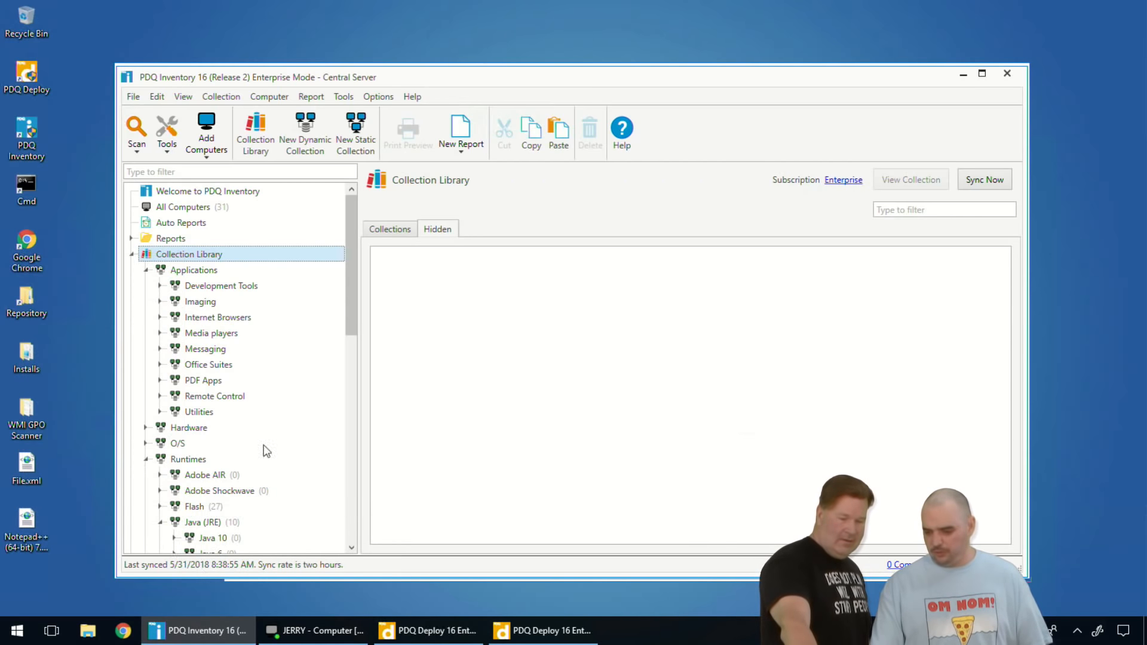
Step: View the Collection Library's list of collections and the commands available for the Imaging collection
click(387, 231)
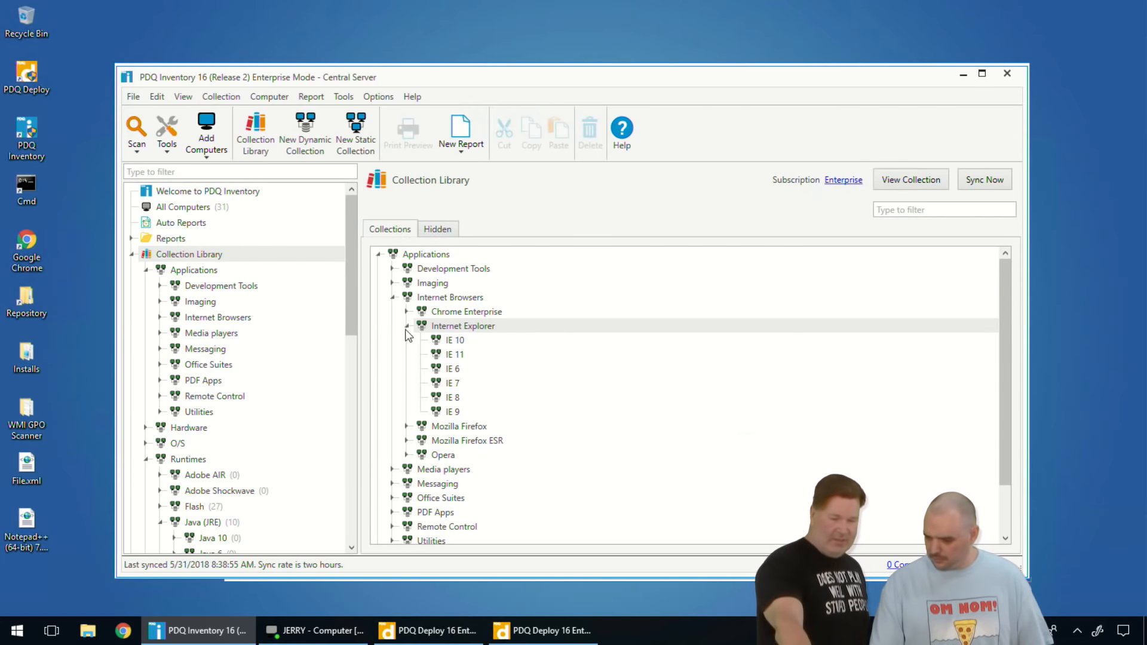
click(181, 302)
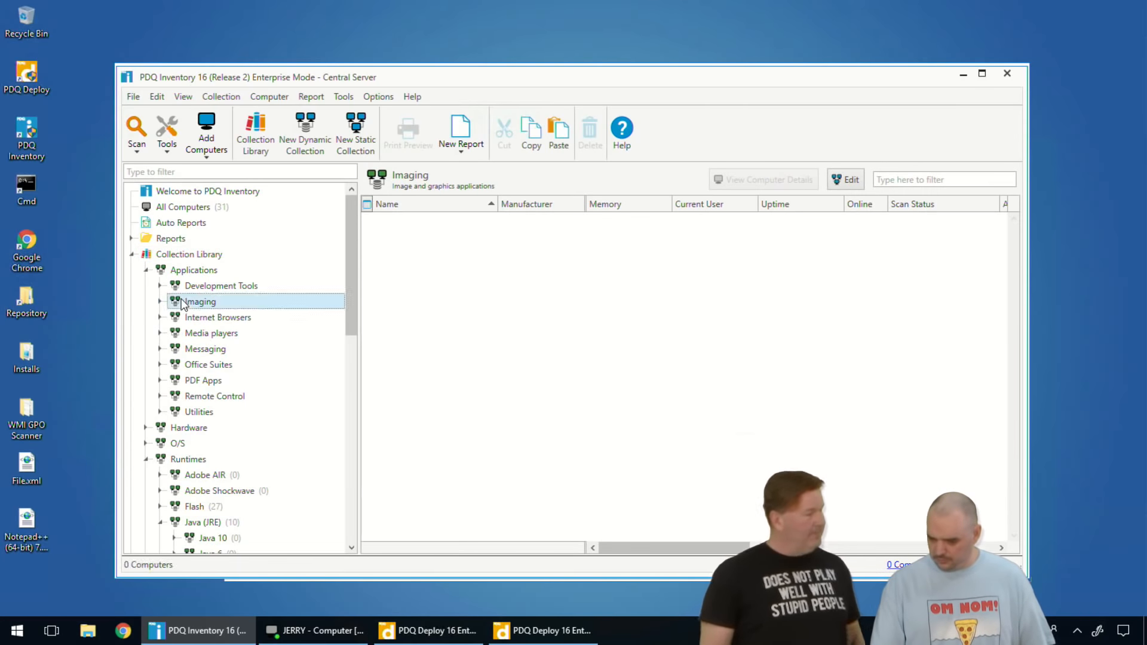
right_click(181, 303)
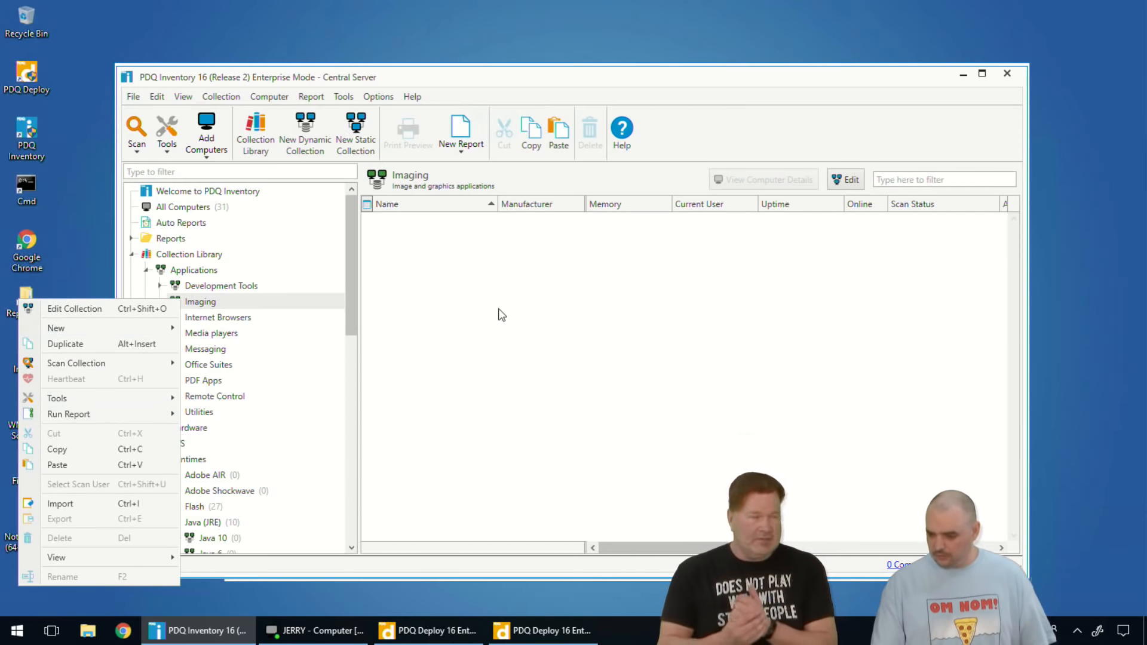
click(419, 263)
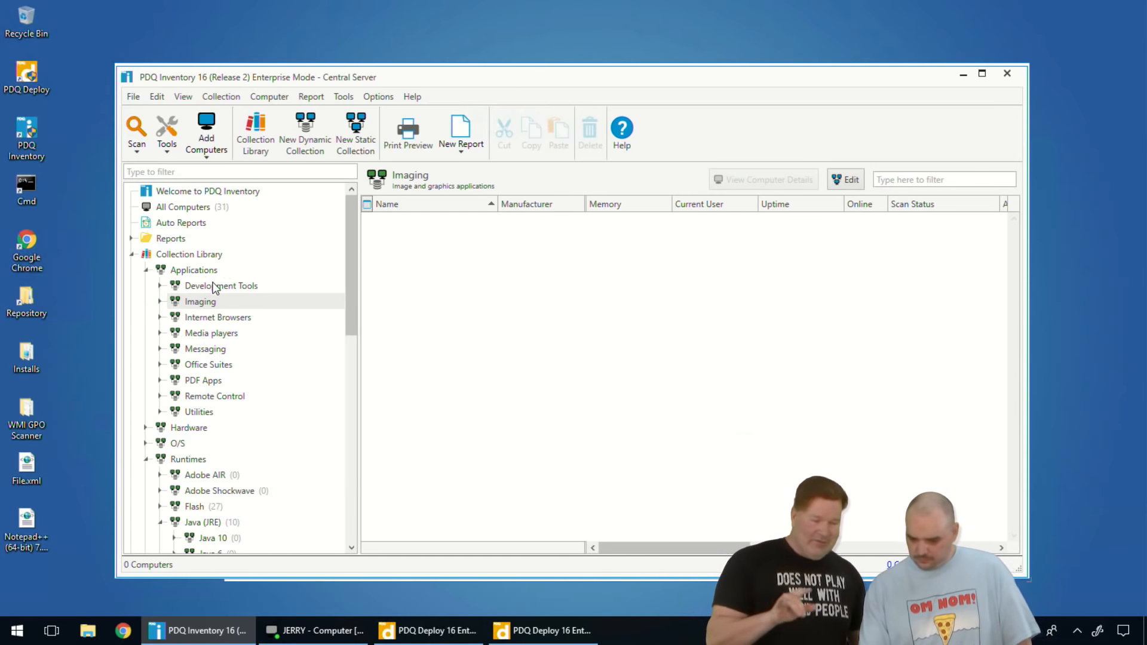
Step: Set the scan user of the computer BIRDPERSON to WEB.PDQ.COM\fakeuser
click(192, 207)
click(428, 257)
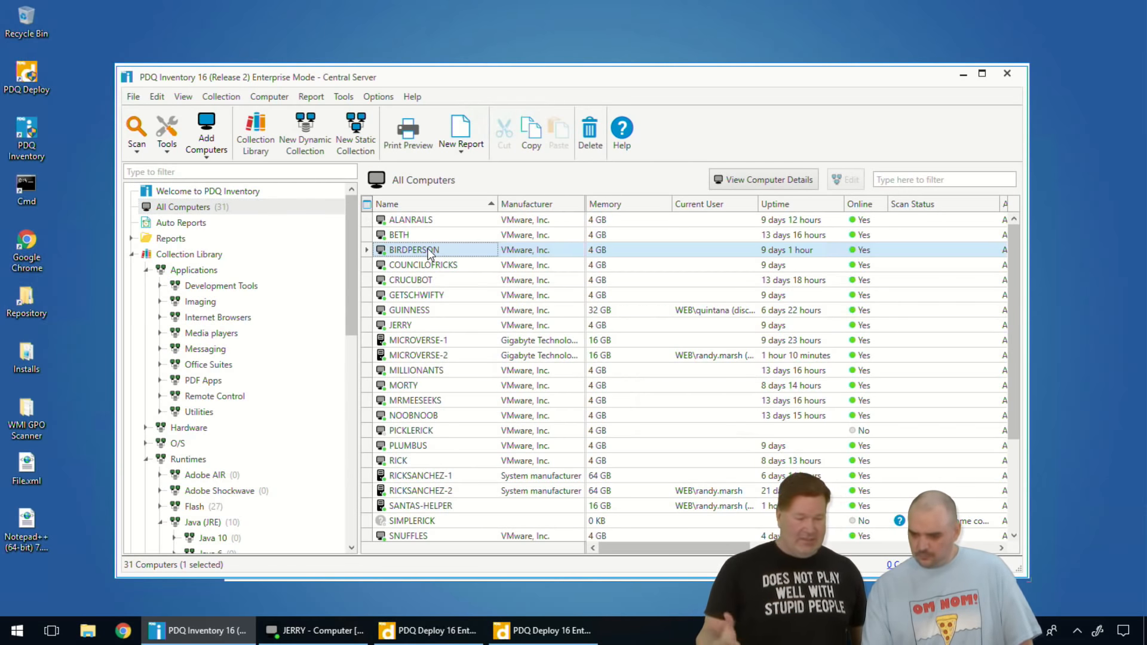
right_click(428, 254)
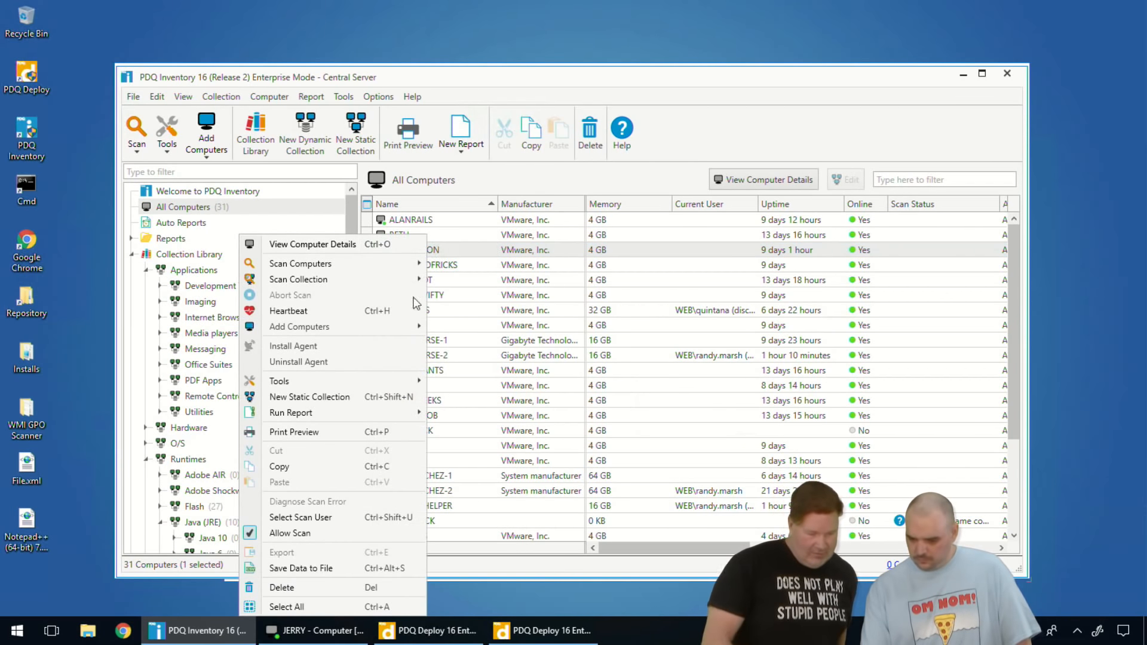
click(291, 517)
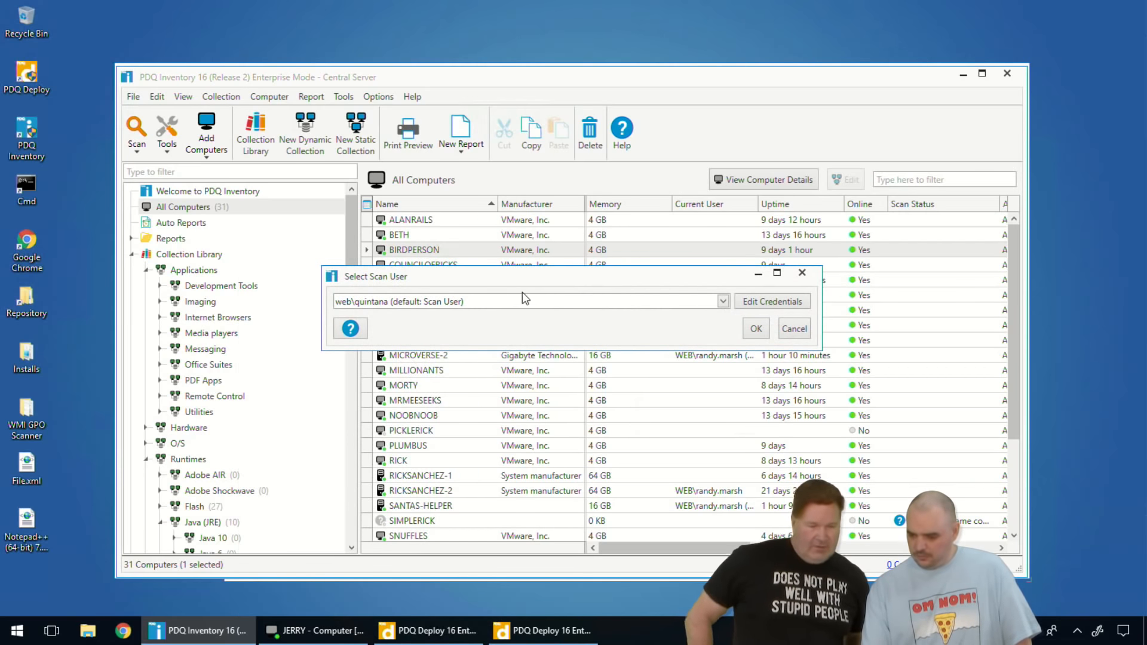
click(529, 307)
click(425, 332)
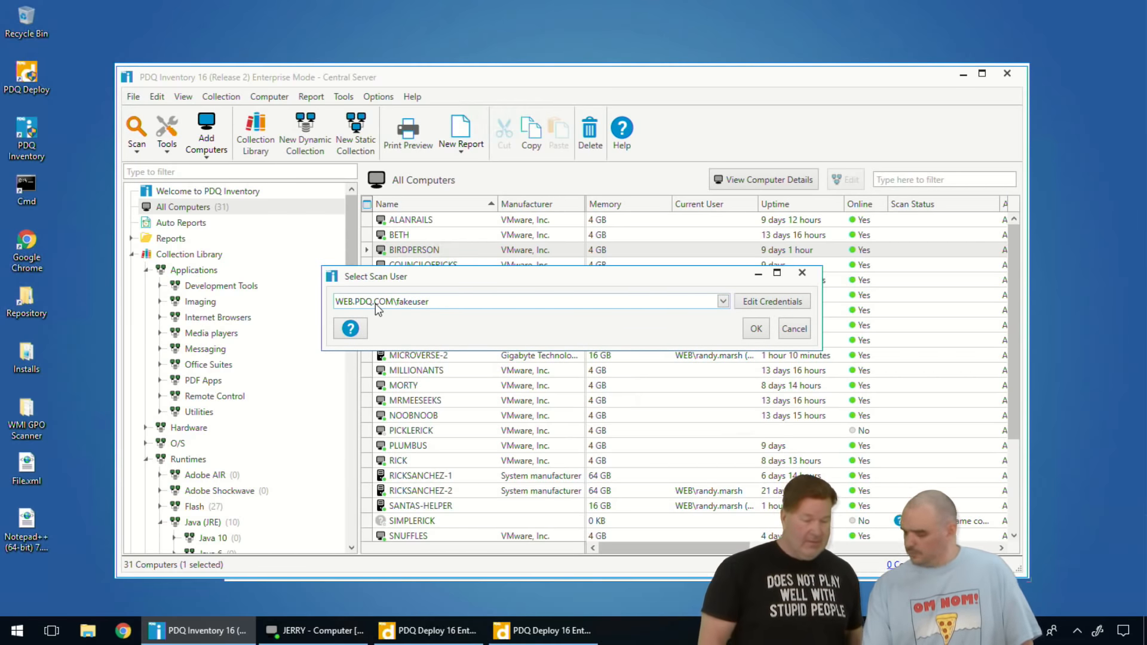
click(764, 334)
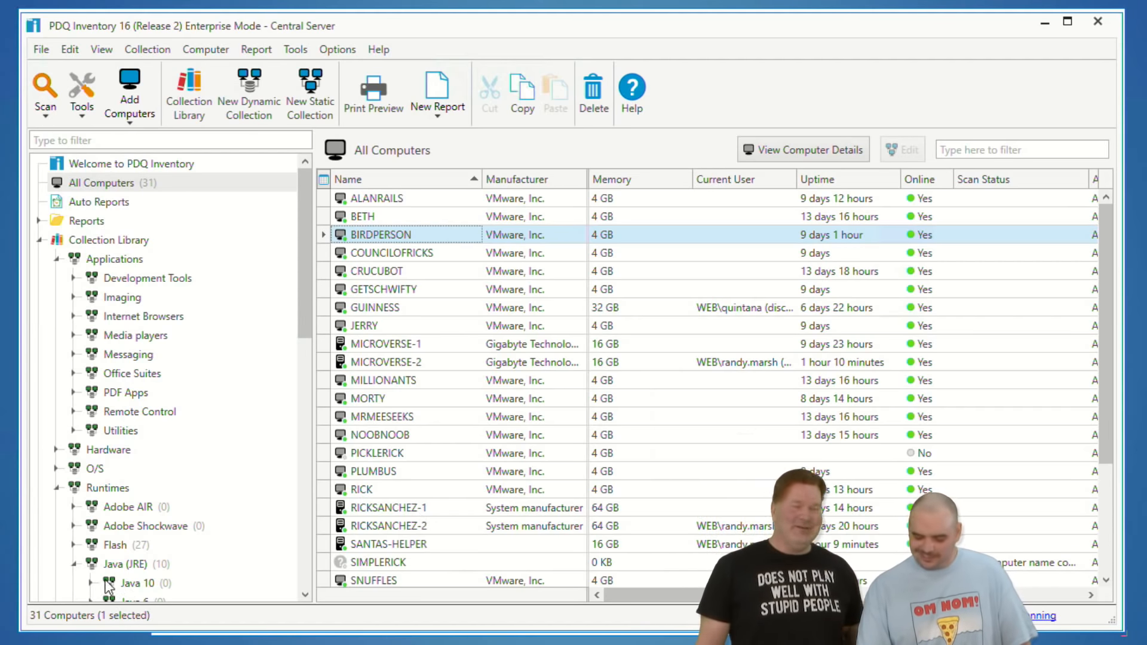
Step: Switch to PDQ Deploy, examine the credentials options in a Deploy Once of Baeseline, and cancel it
mouse_move(468, 644)
click(557, 609)
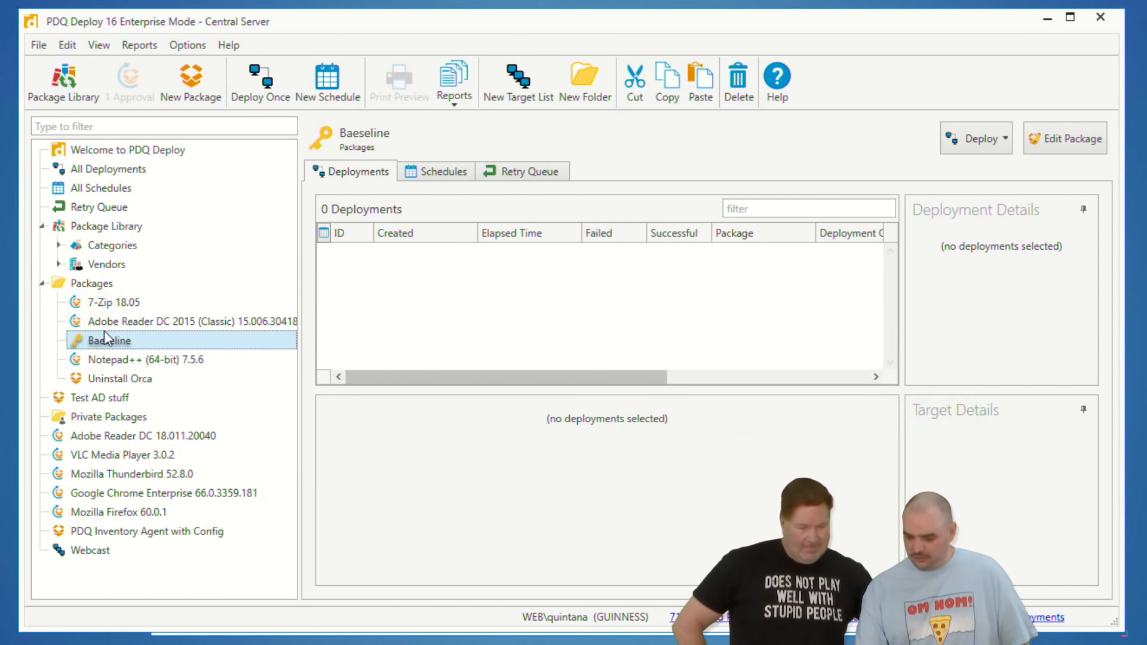
click(257, 84)
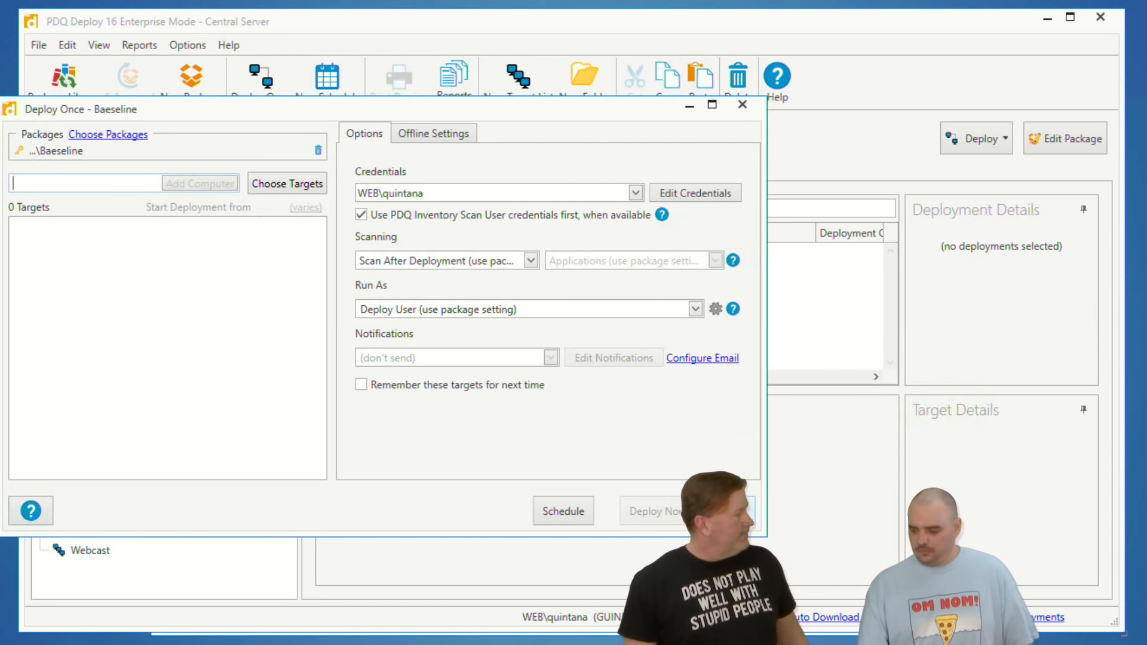
click(722, 517)
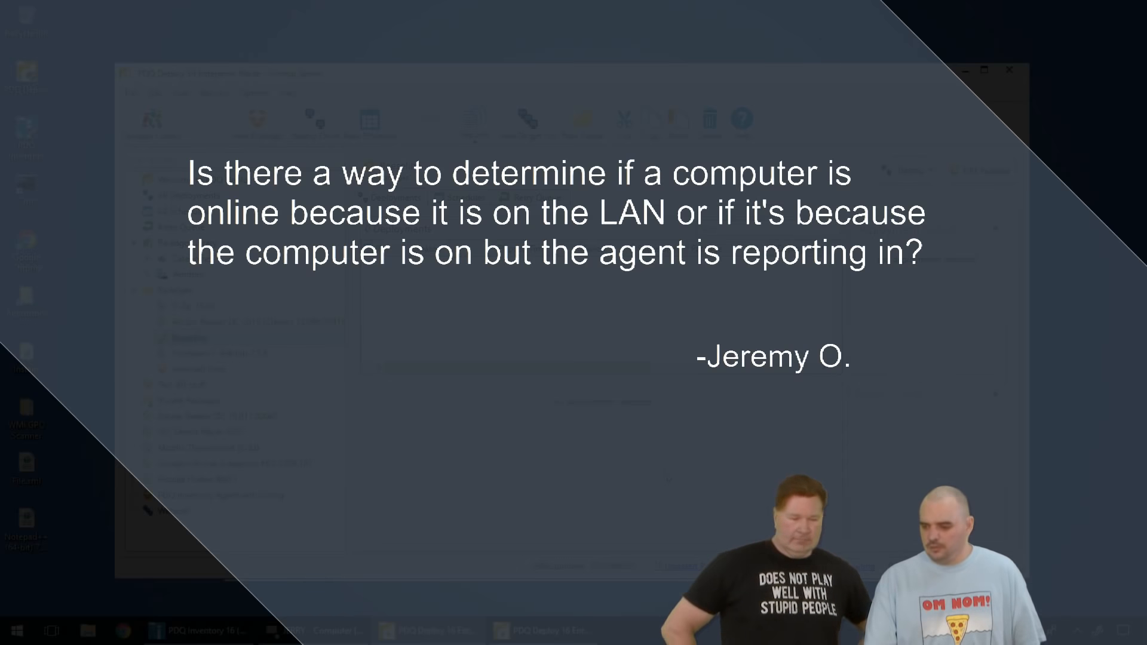
Step: Switch to PDQ Inventory and add the Agent Status and Agent Last Seen columns to the All Computers list
click(206, 630)
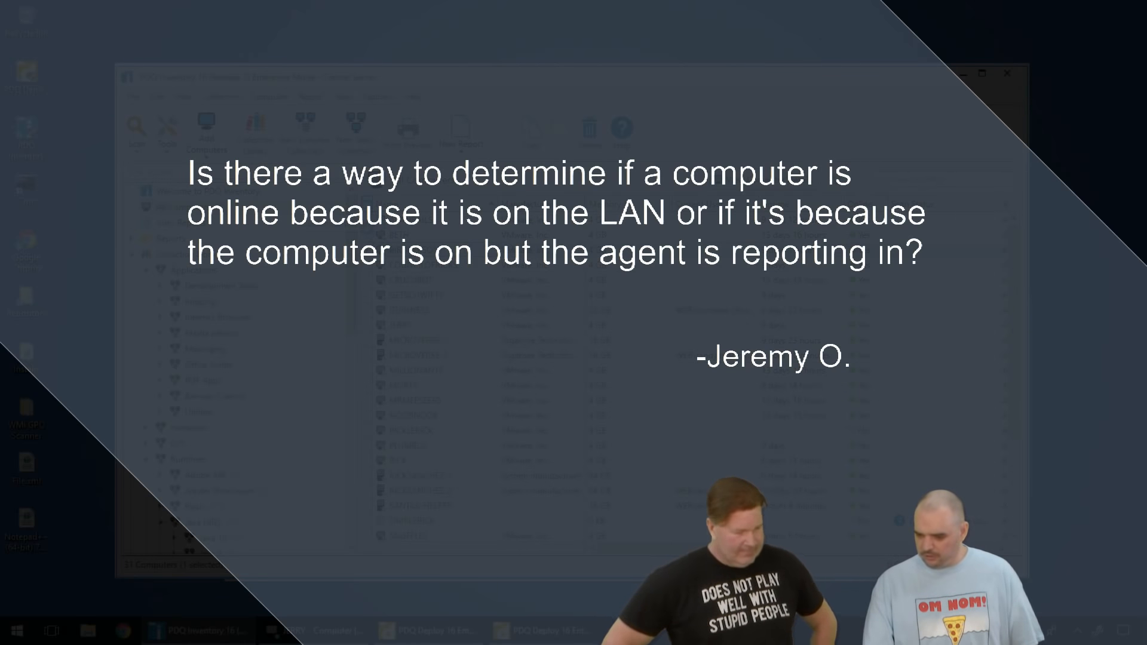
click(366, 202)
scroll(756, 291, down, 2)
scroll(298, 276, down, 2)
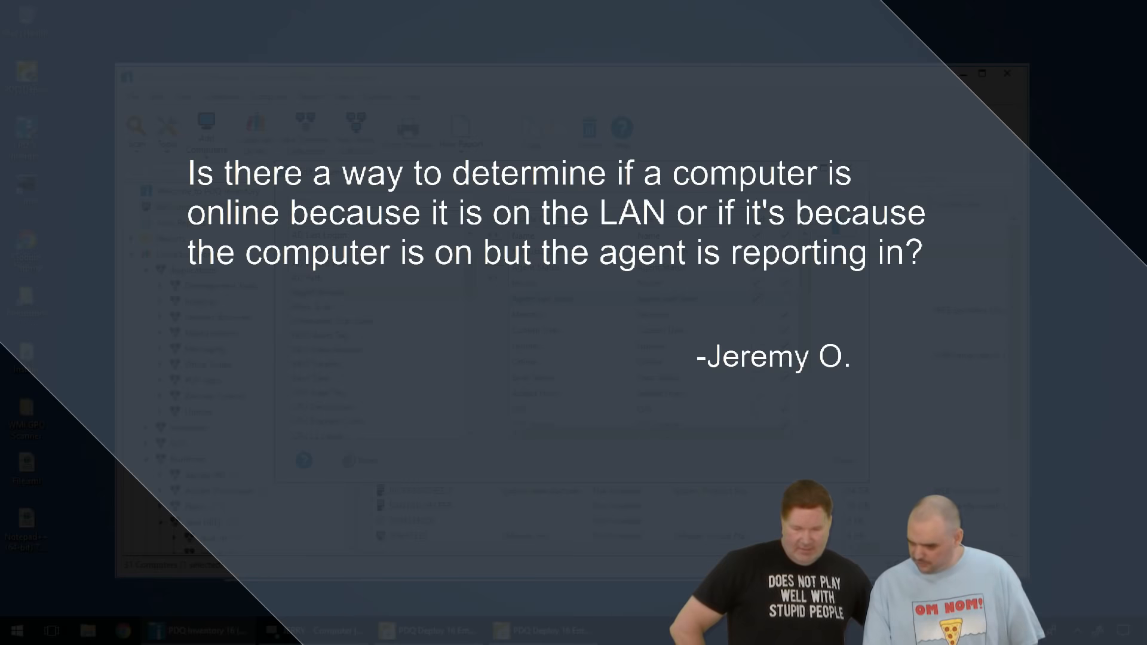
click(843, 463)
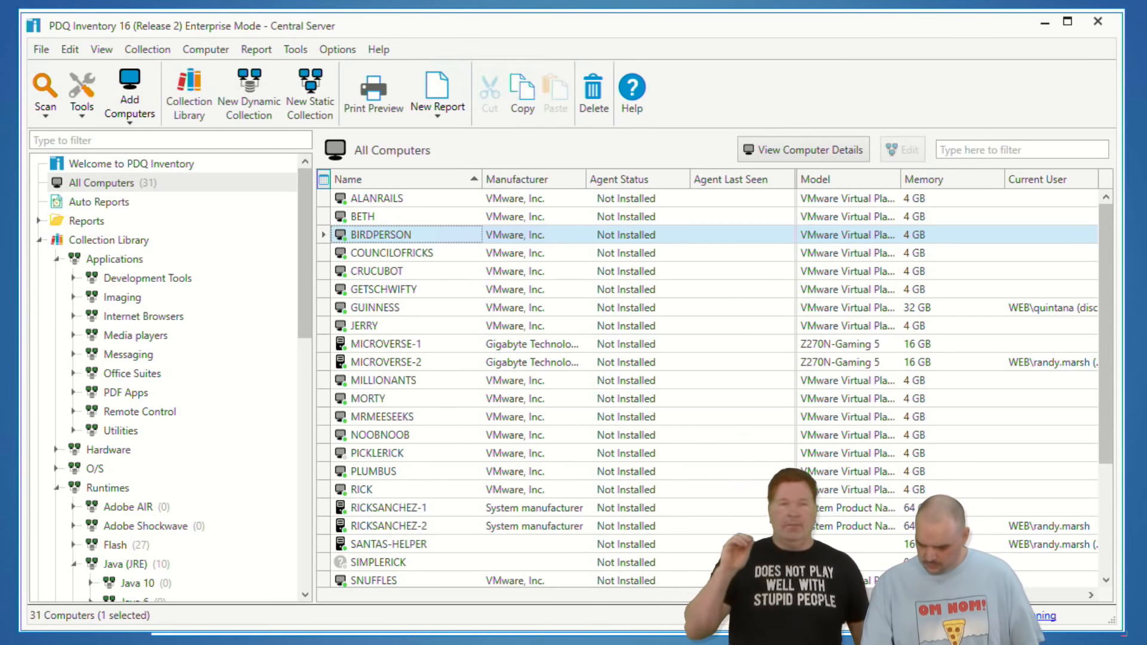
Step: Open the auto report The Report is Automatic for editing and show its name, path, file name and format settings
click(94, 202)
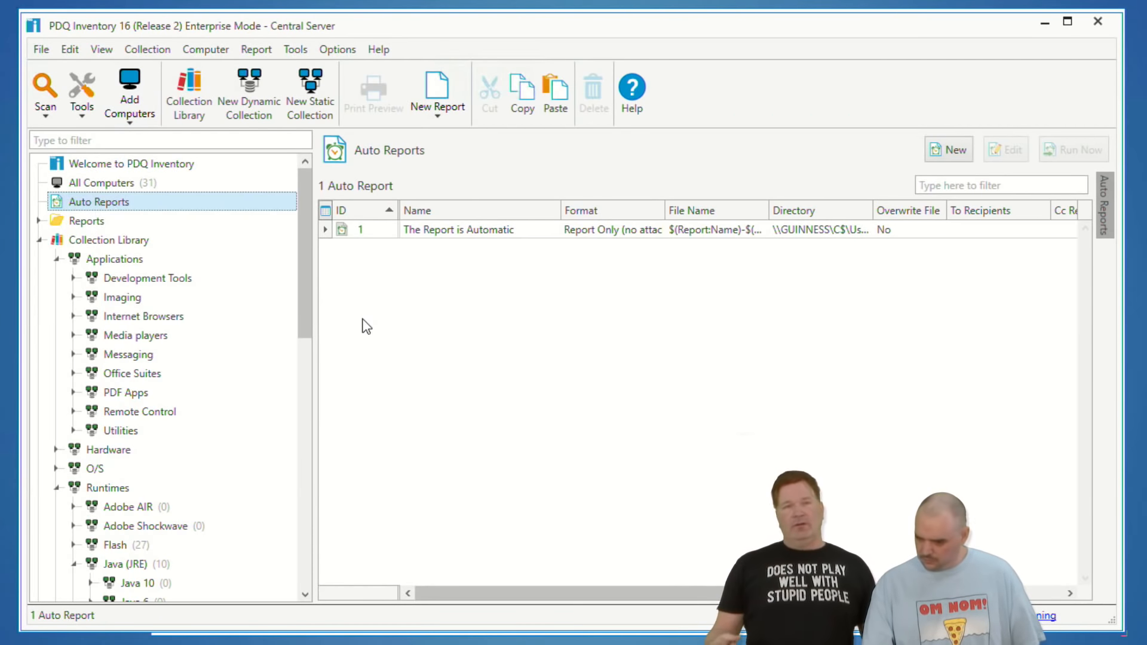
click(436, 230)
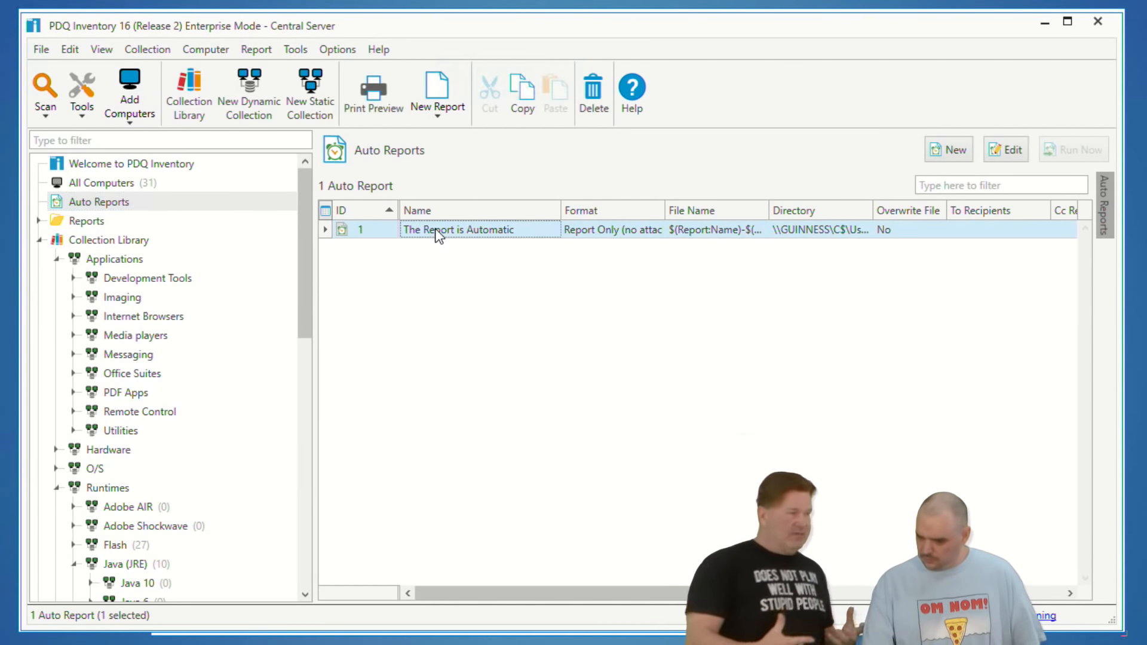
double_click(467, 233)
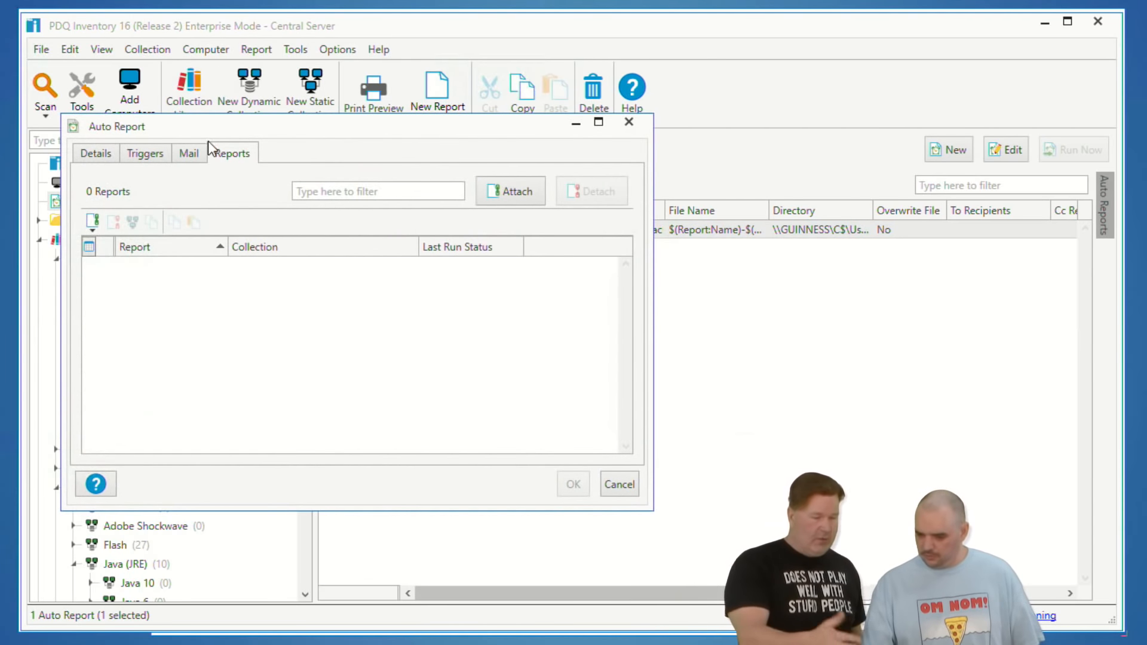
click(94, 154)
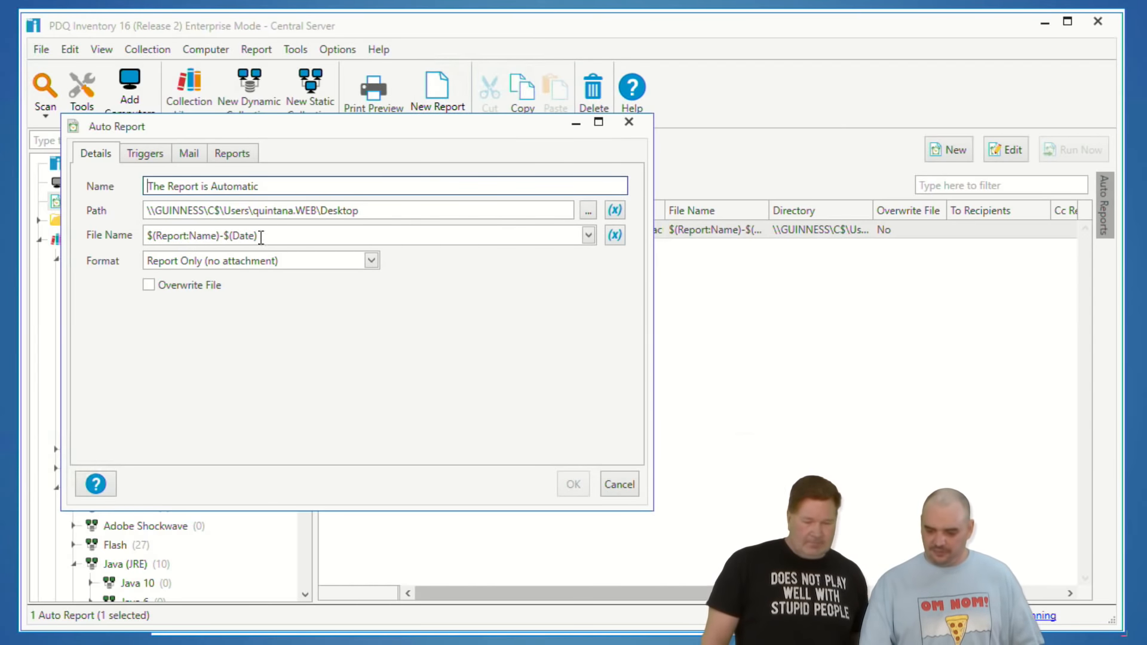
Step: View the variables available for the auto report's file name, and enable Overwrite File
click(617, 238)
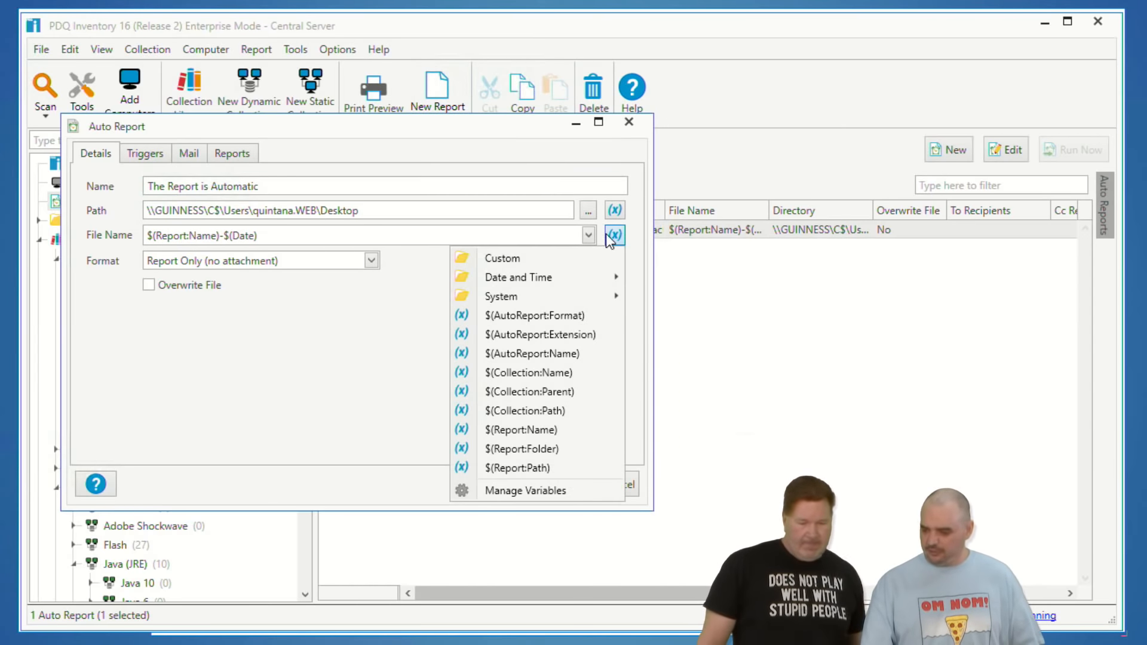
mouse_move(624, 247)
mouse_down()
mouse_move(575, 214)
mouse_move(615, 242)
mouse_up()
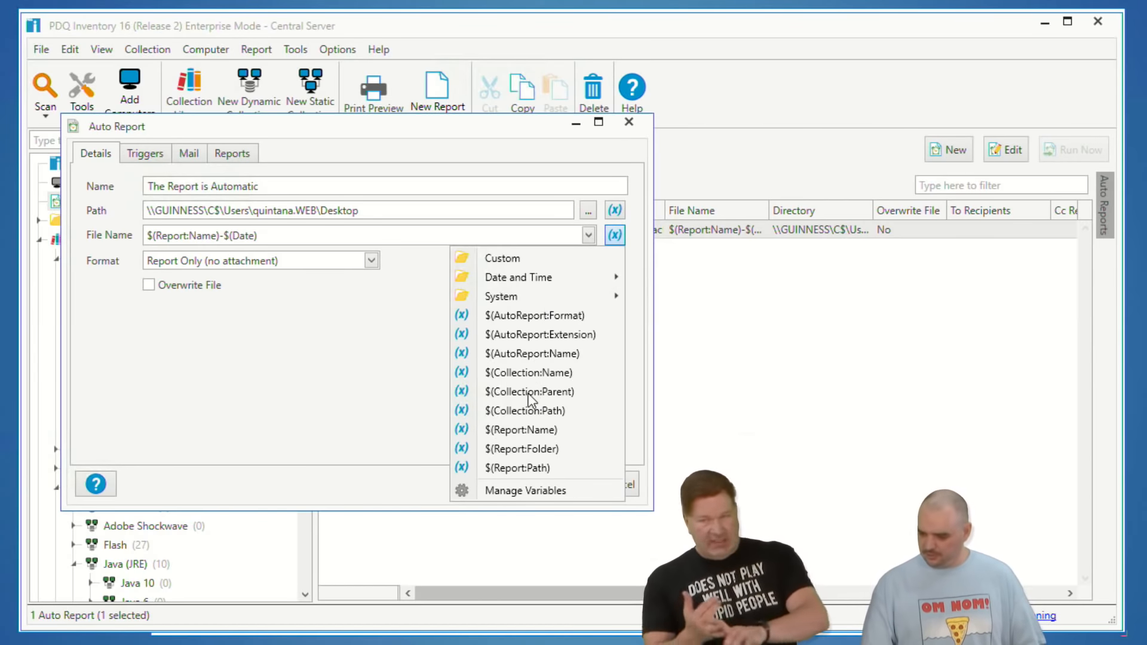
click(361, 360)
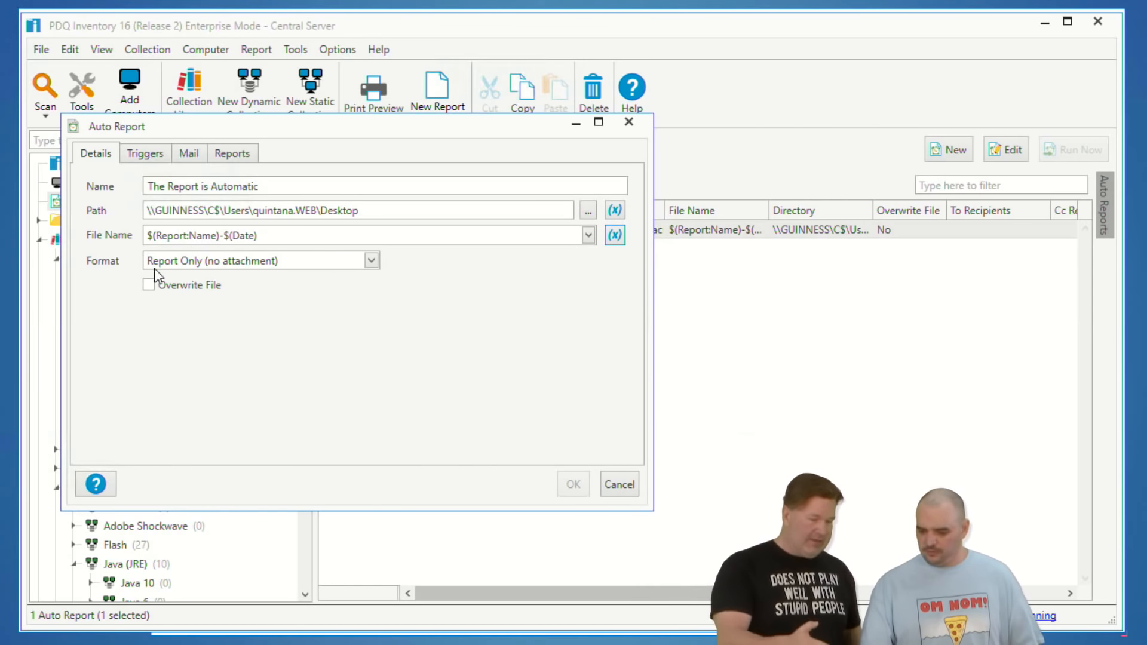
click(150, 286)
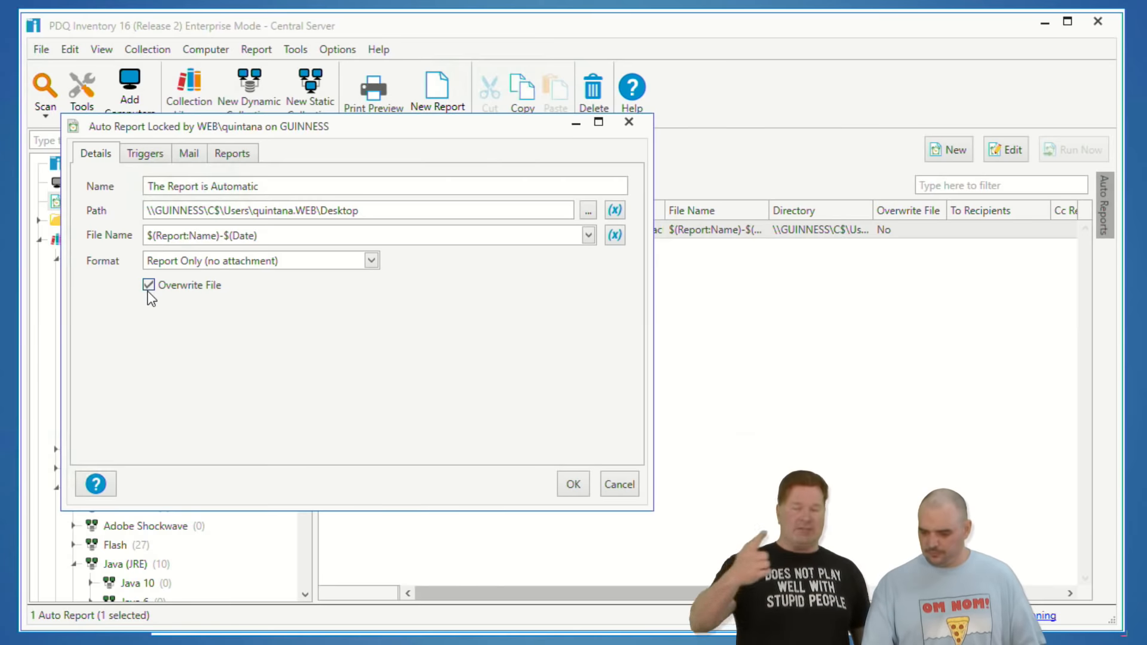
Step: Set the auto report's format to Comma Separated Values (.csv), attach the first New Report to it, and save the auto report
click(191, 261)
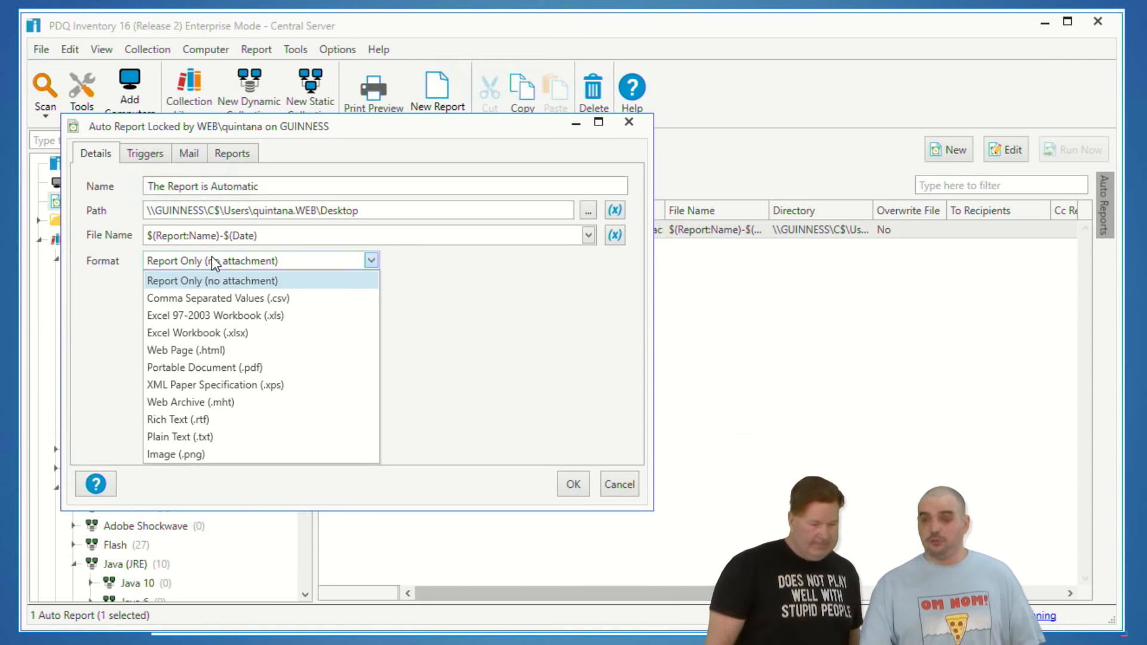
click(263, 301)
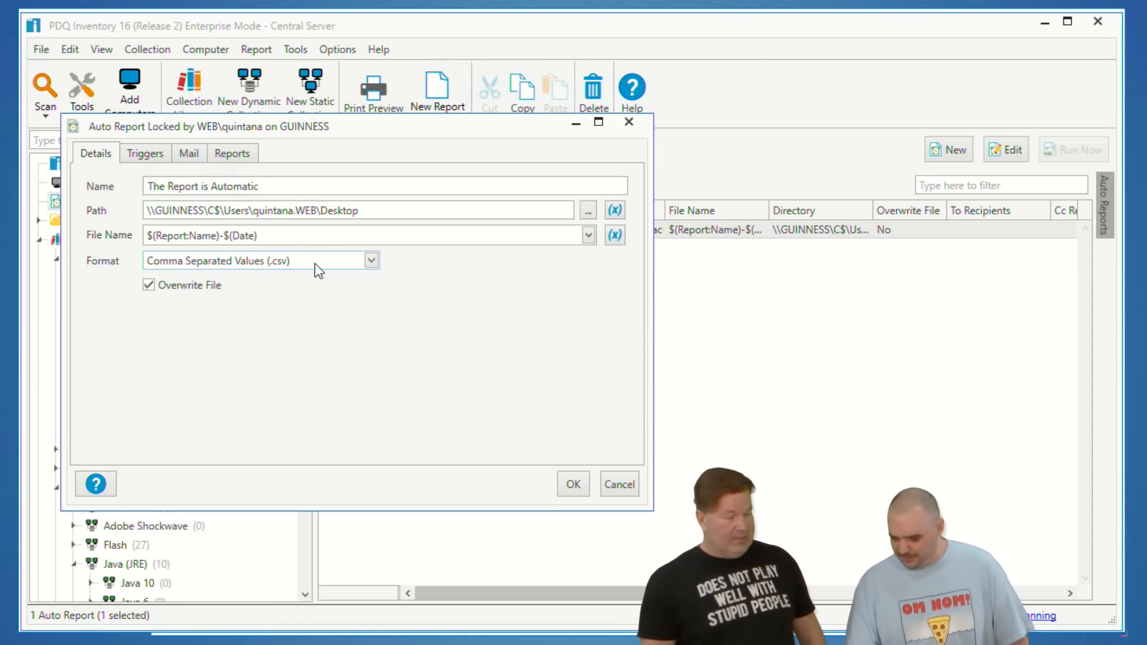
click(219, 149)
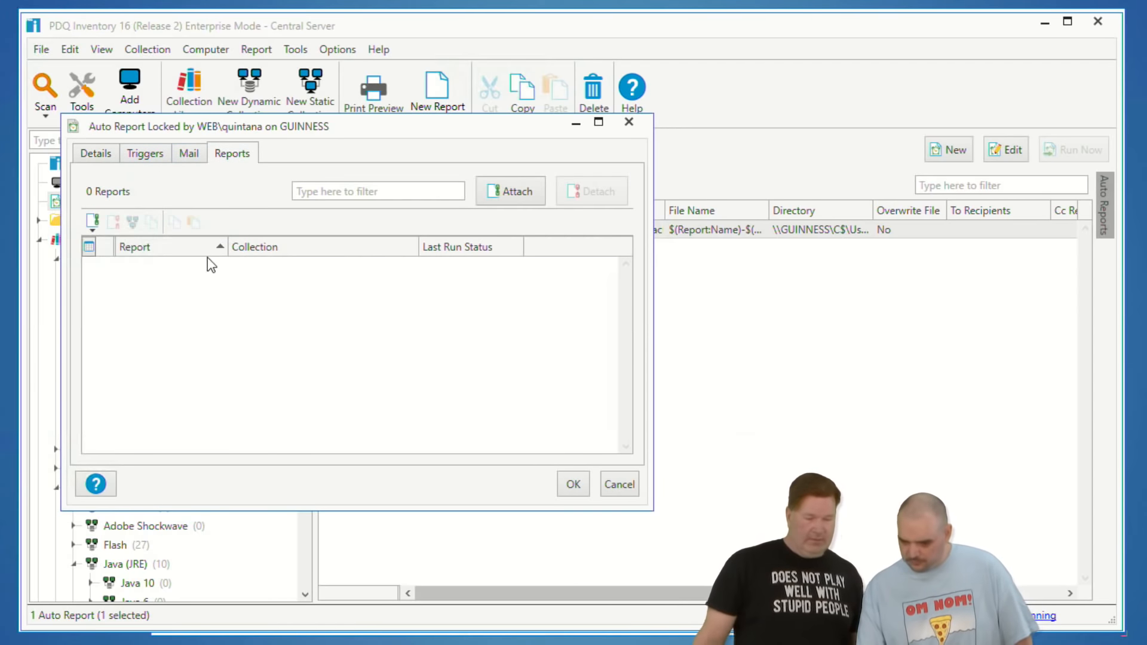
click(520, 201)
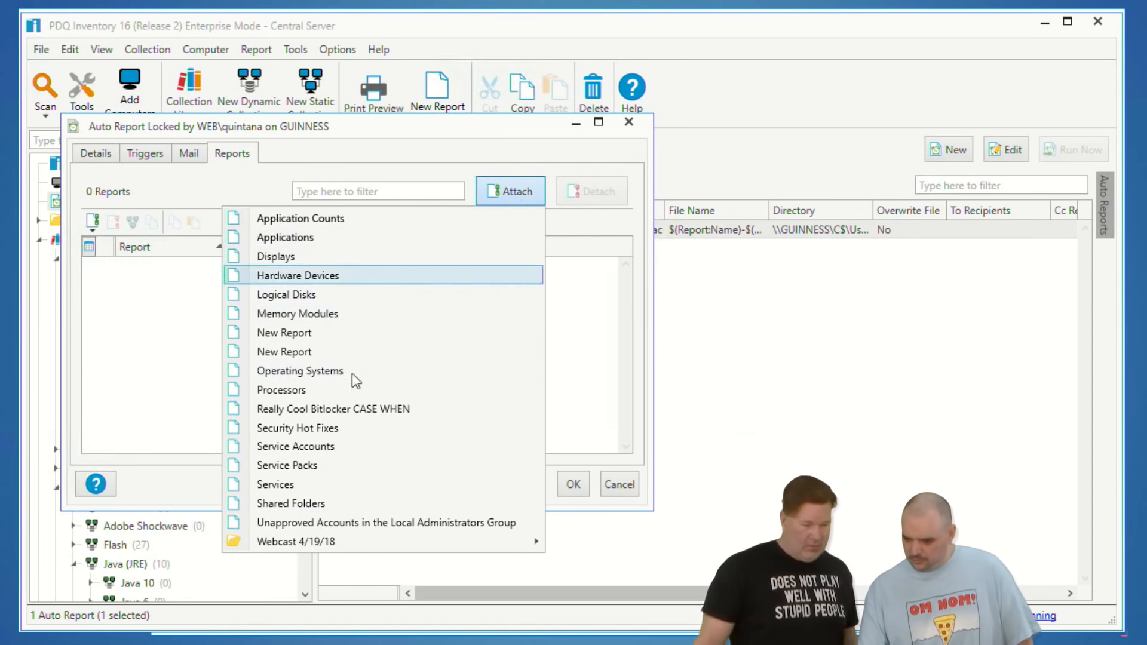
click(302, 332)
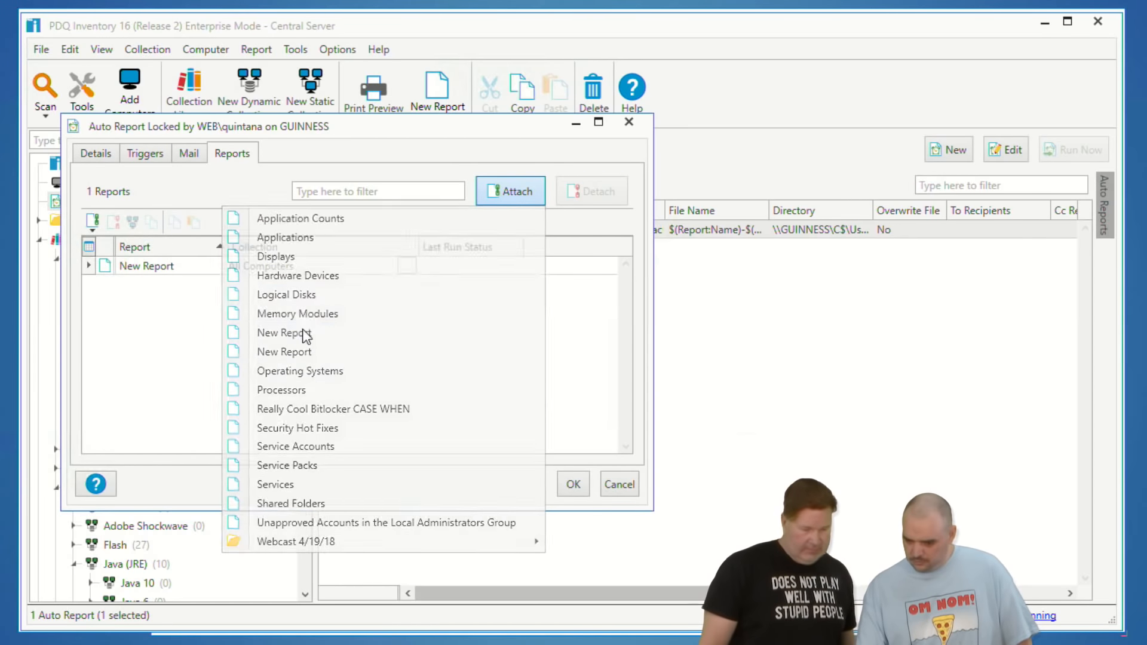
click(573, 485)
Step: Reopen the auto report to review its attached report, triggers and mail settings, cancel it, and return to the computer list
click(448, 231)
double_click(448, 231)
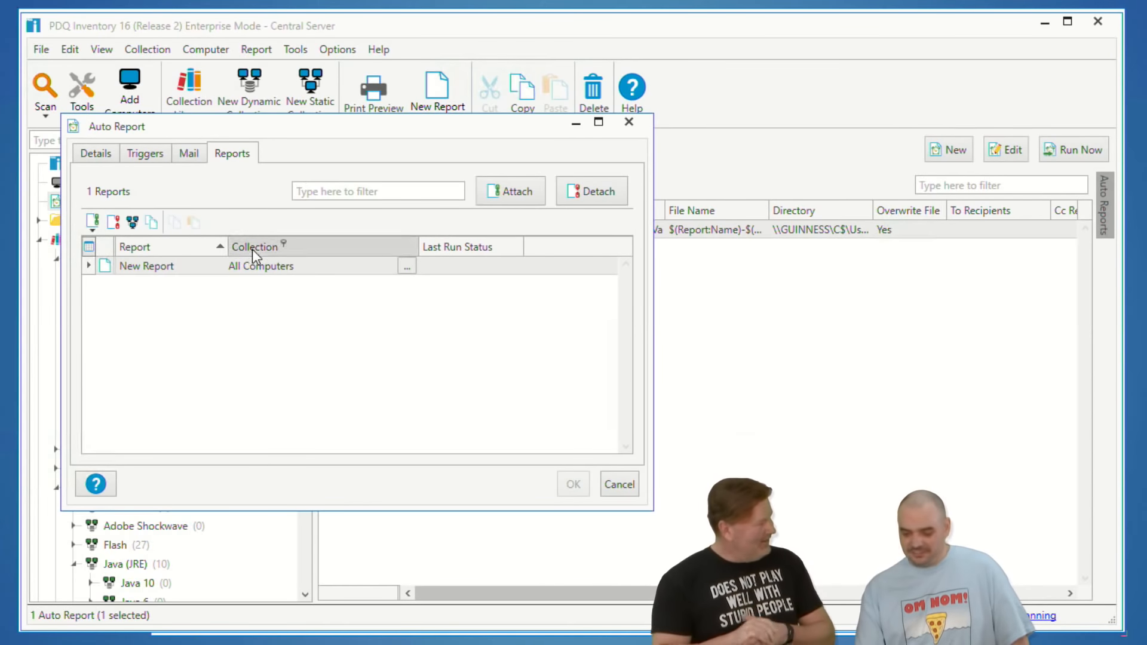
click(163, 155)
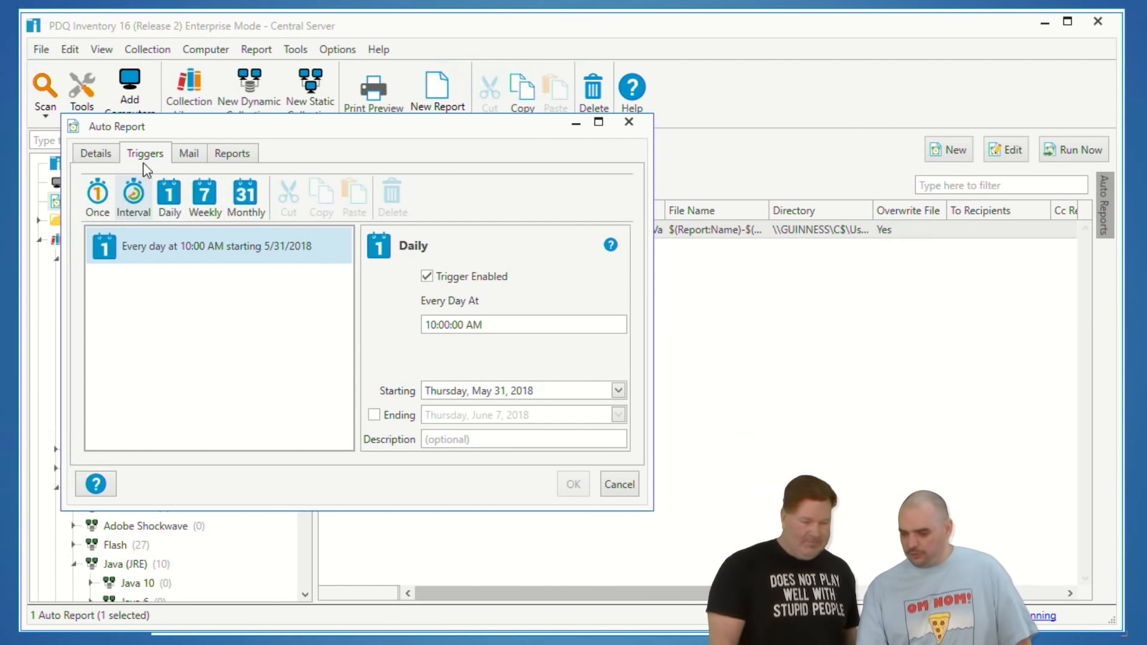
click(188, 154)
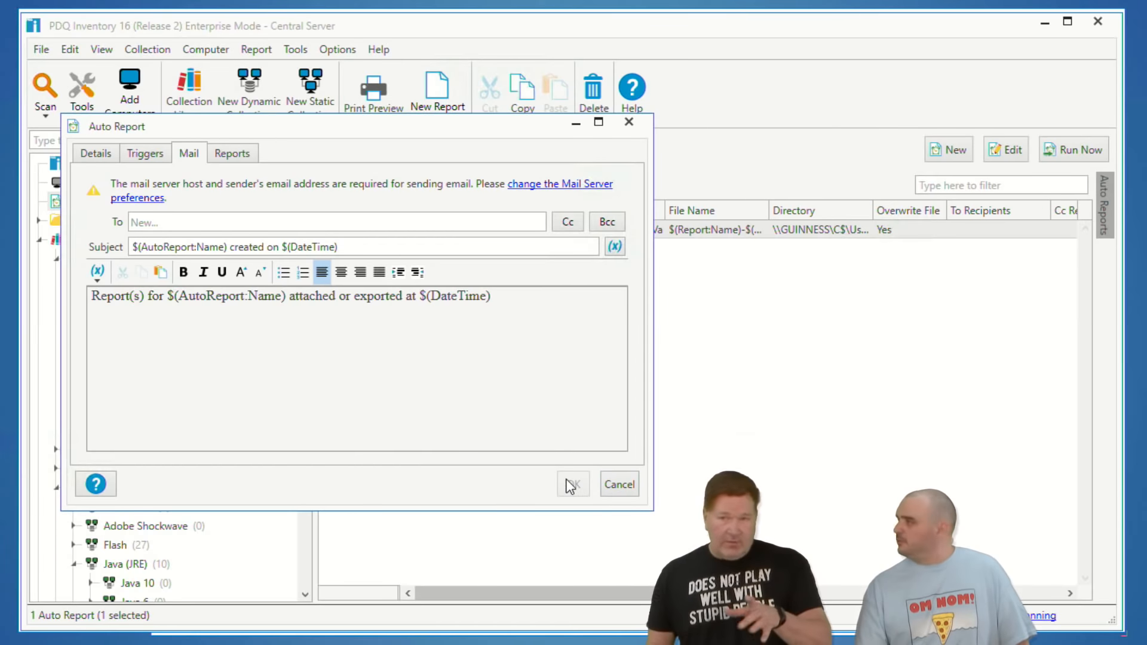
click(619, 483)
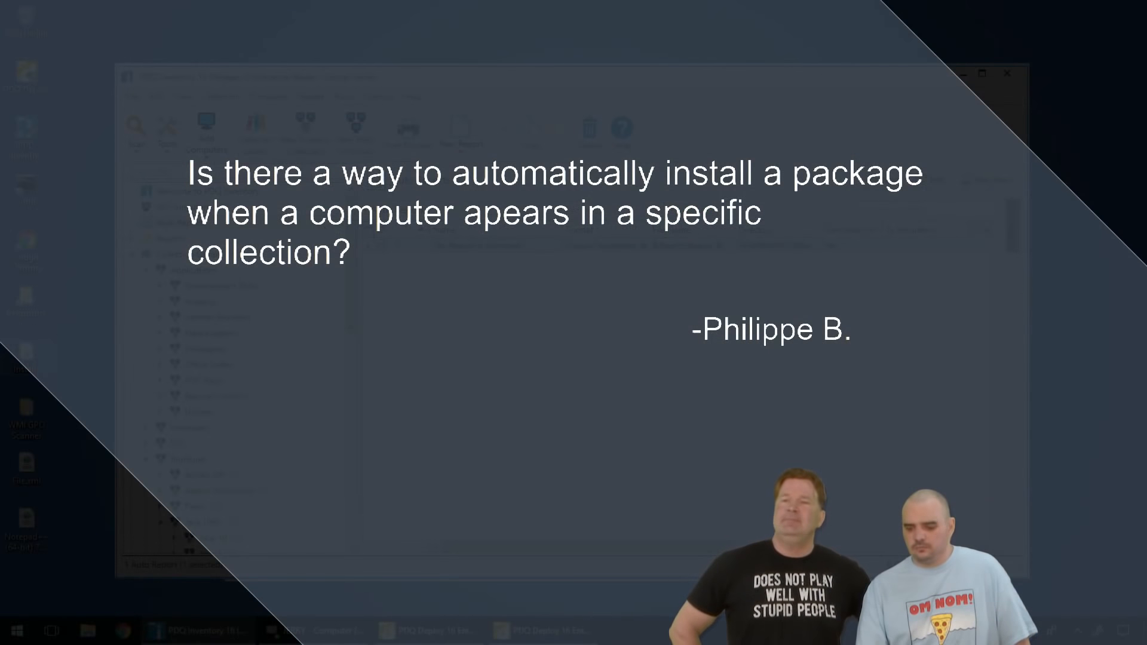
click(169, 207)
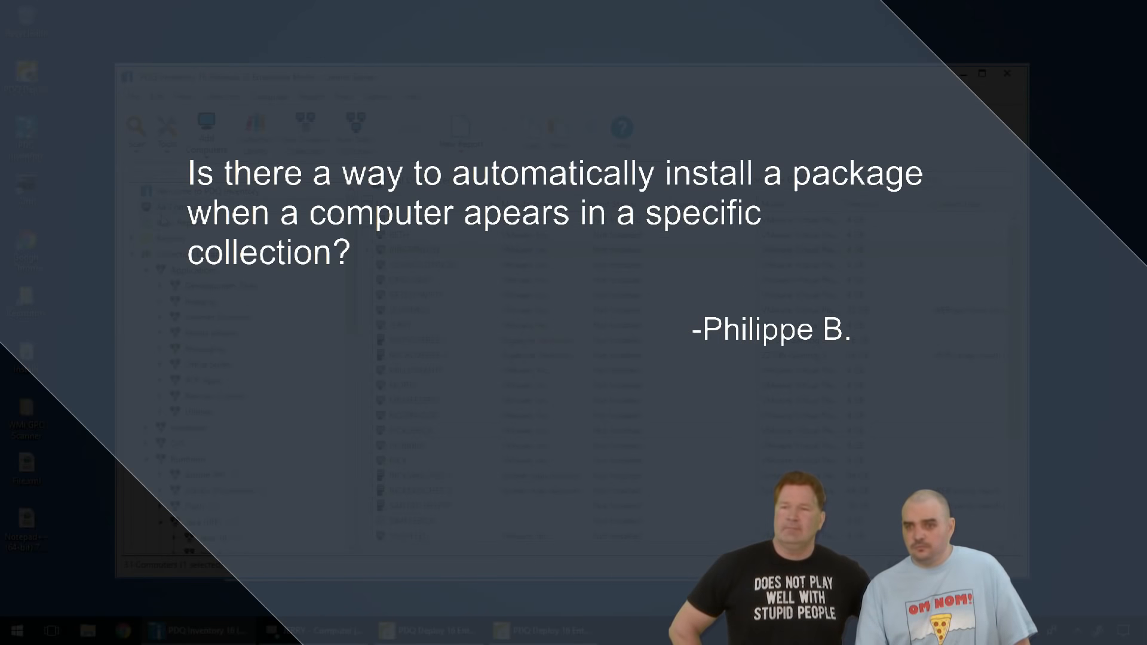